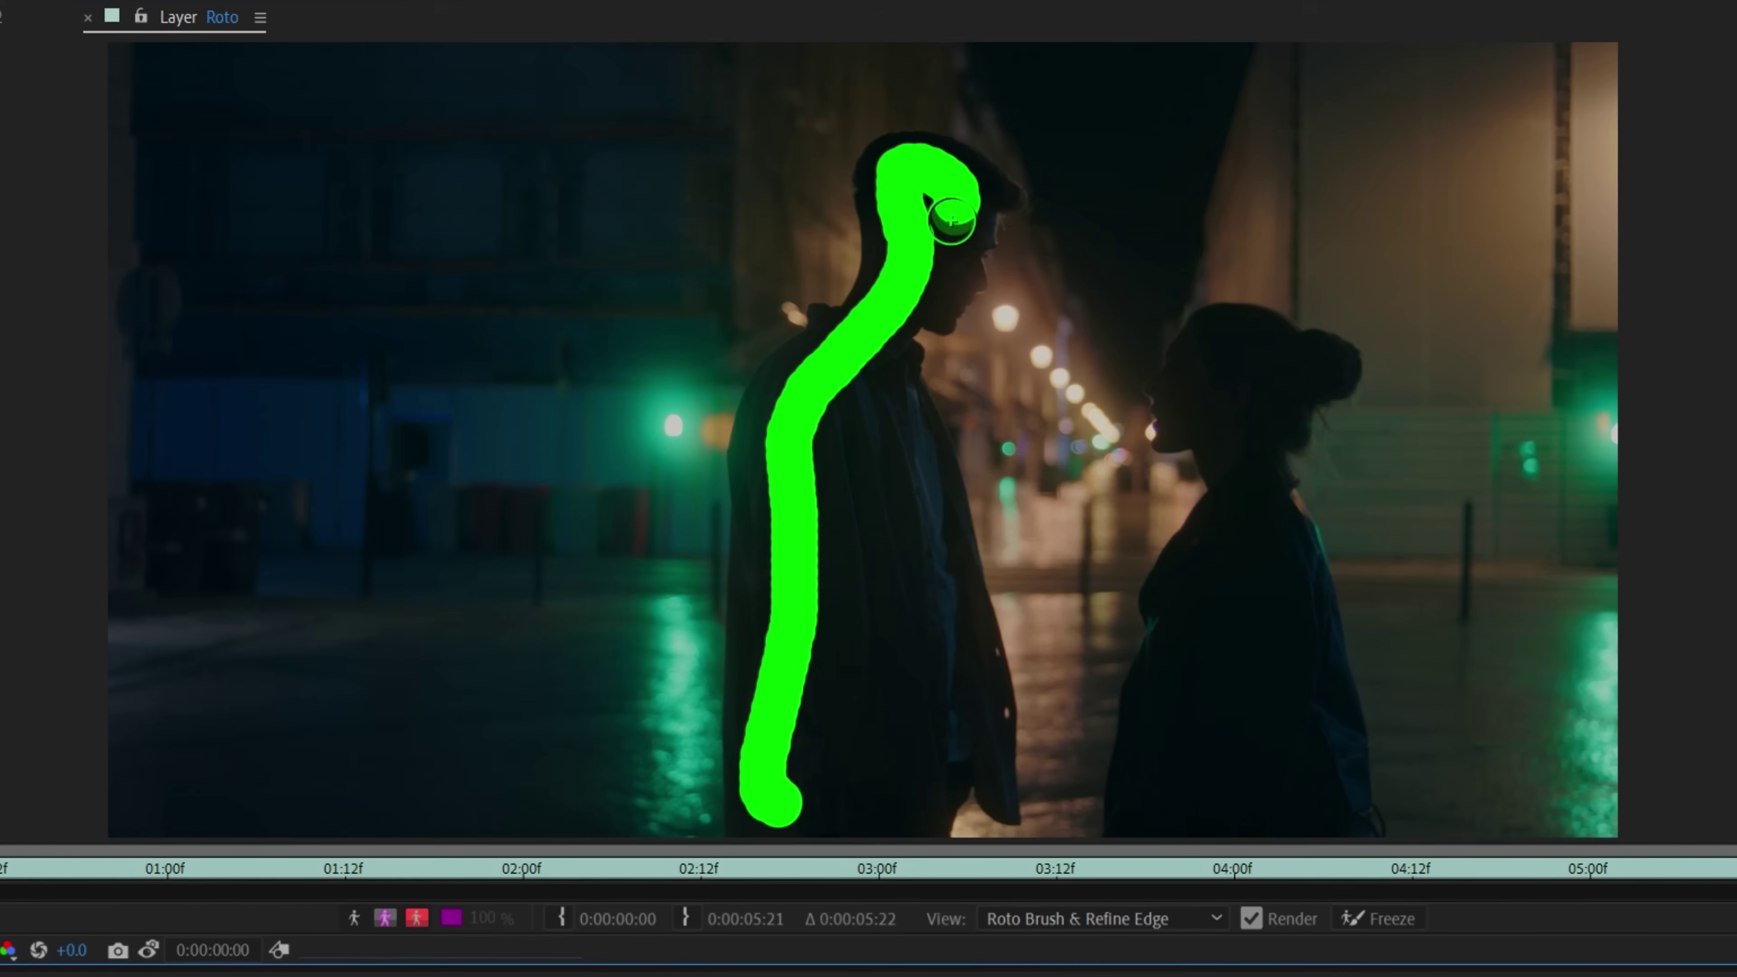
Step: Roto Brush the man and woman, propagate the cut-out through the clip, and freeze it
drag(980, 752, 980, 753)
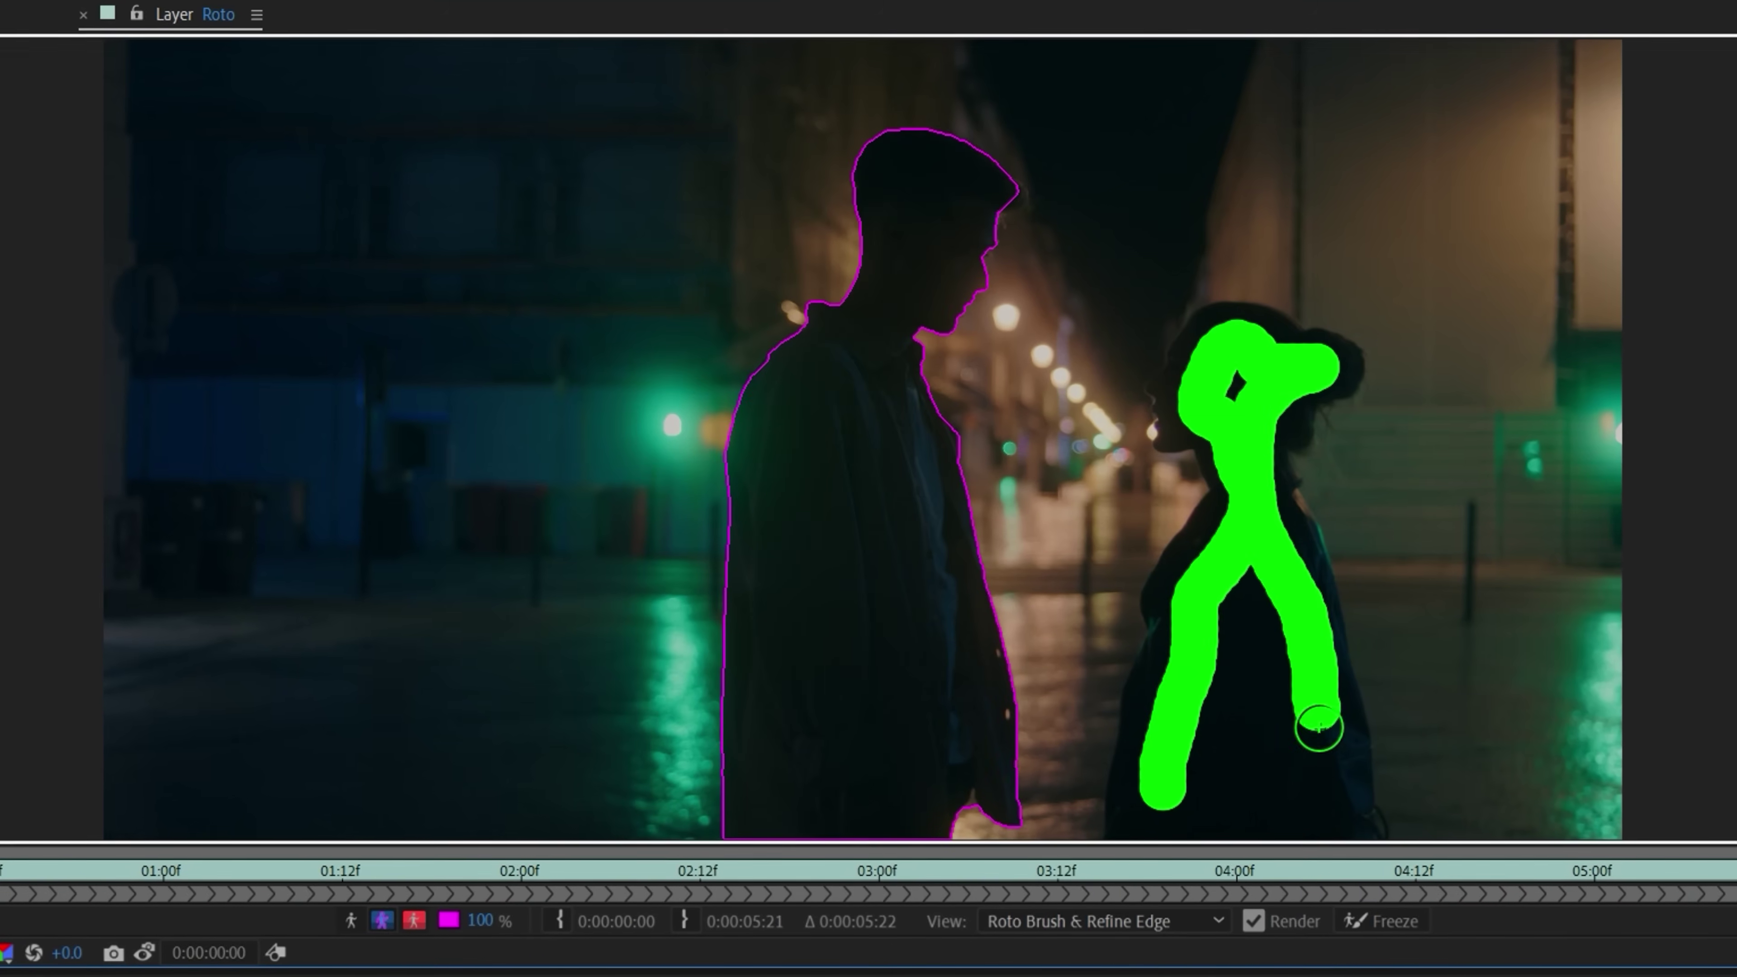
drag(1319, 727, 1323, 818)
key(space)
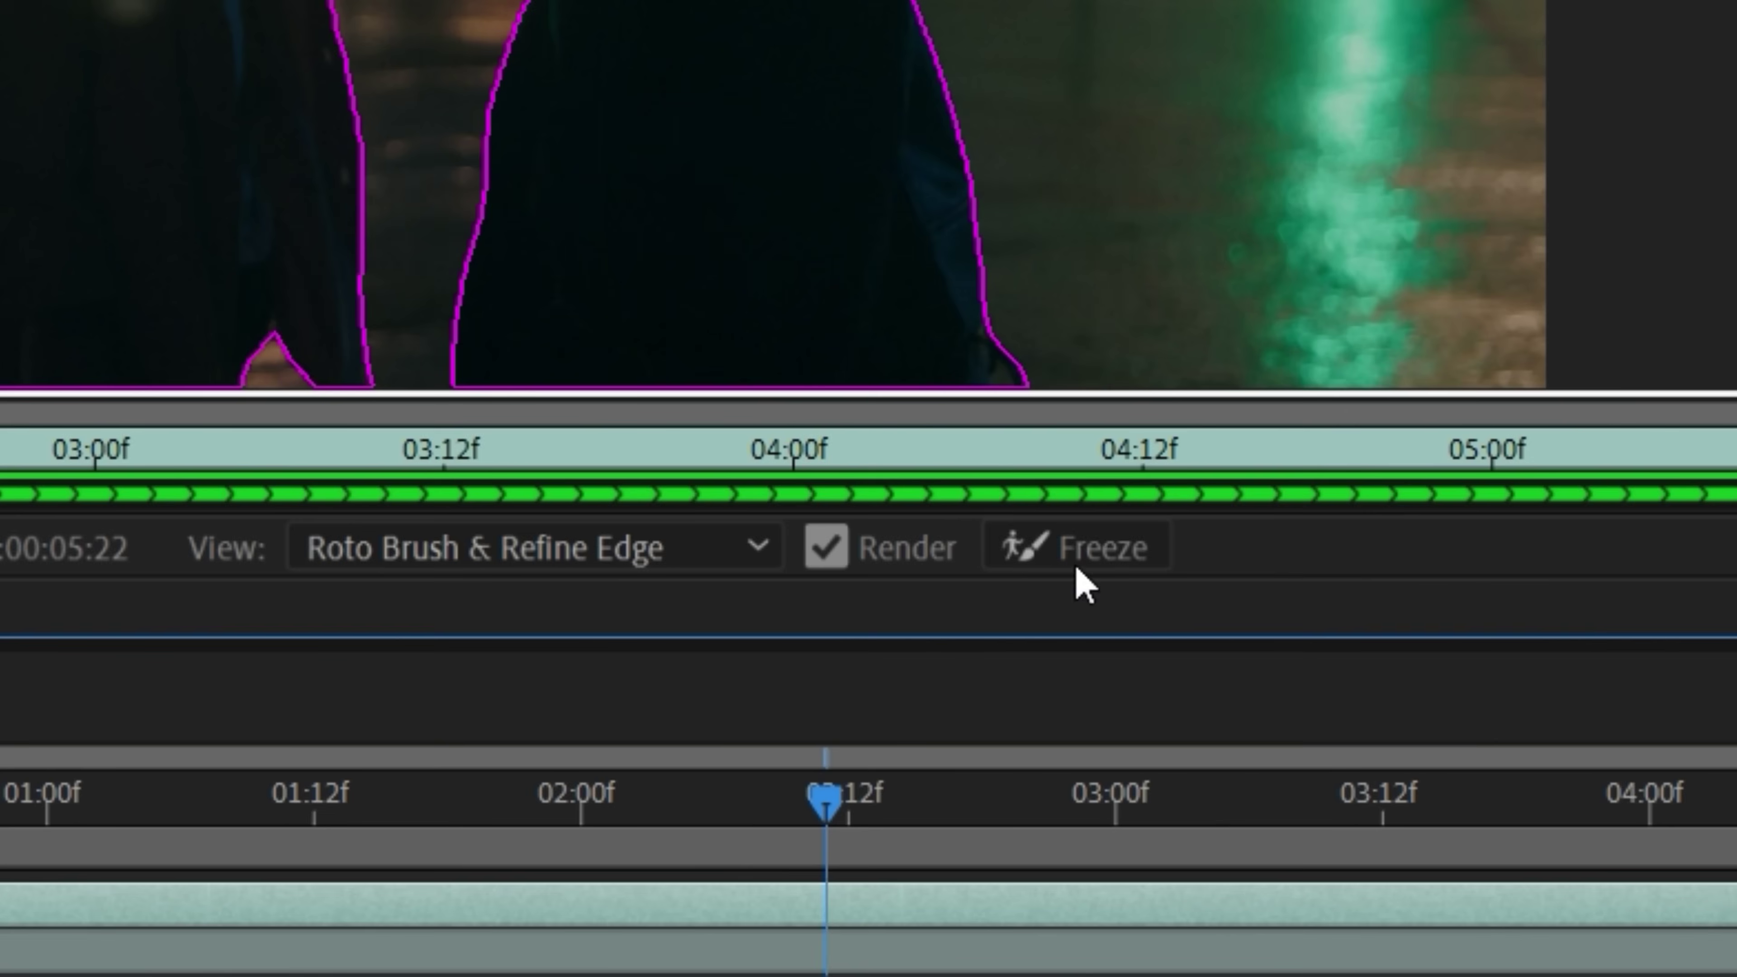
click(1399, 927)
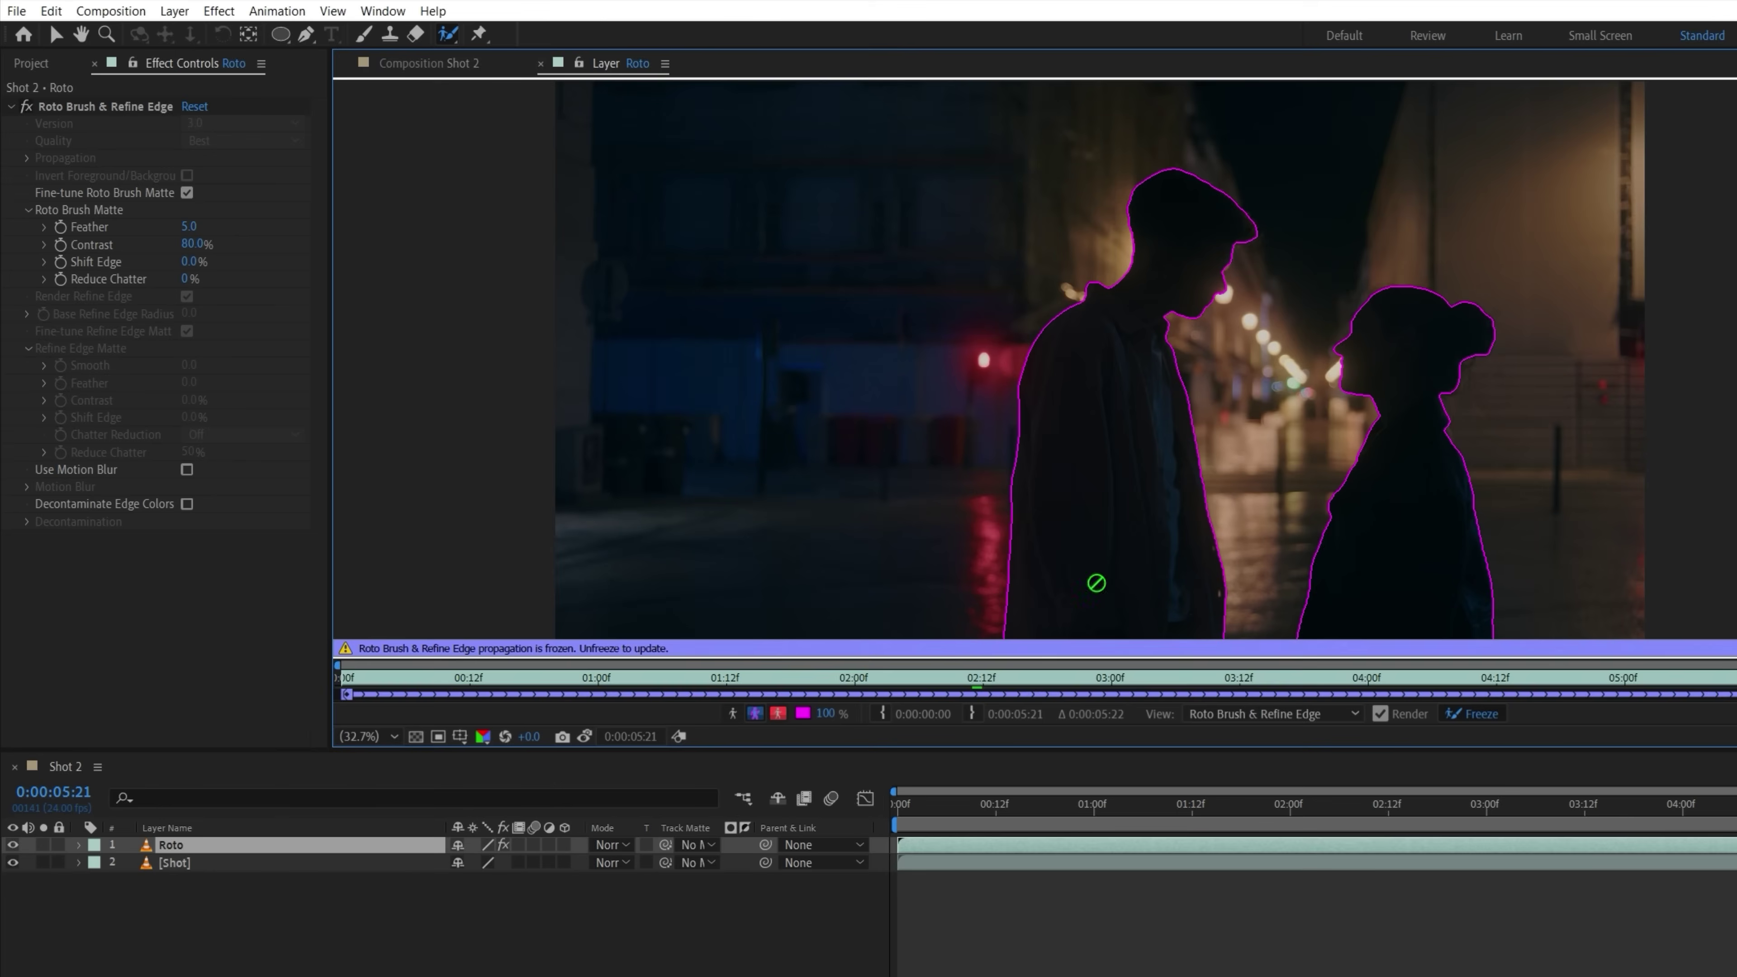
Step: Add a Null 1 layer to the Shot composition
click(540, 63)
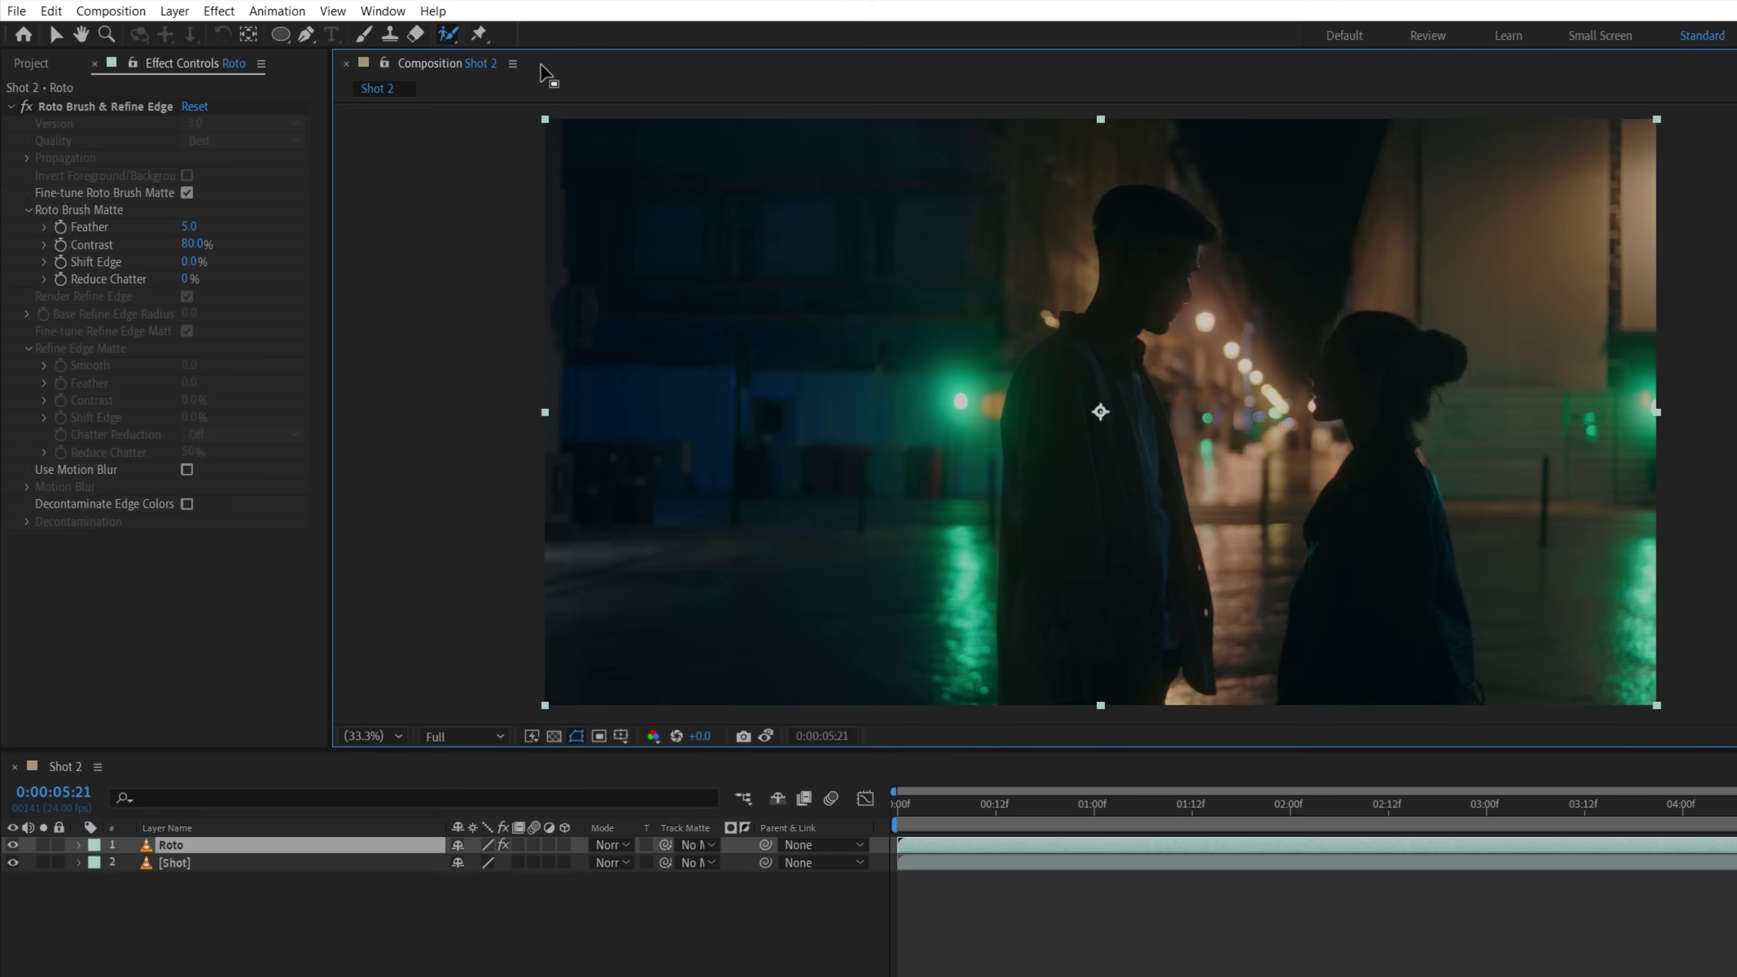
right_click(293, 899)
mouse_move(362, 664)
click(1021, 637)
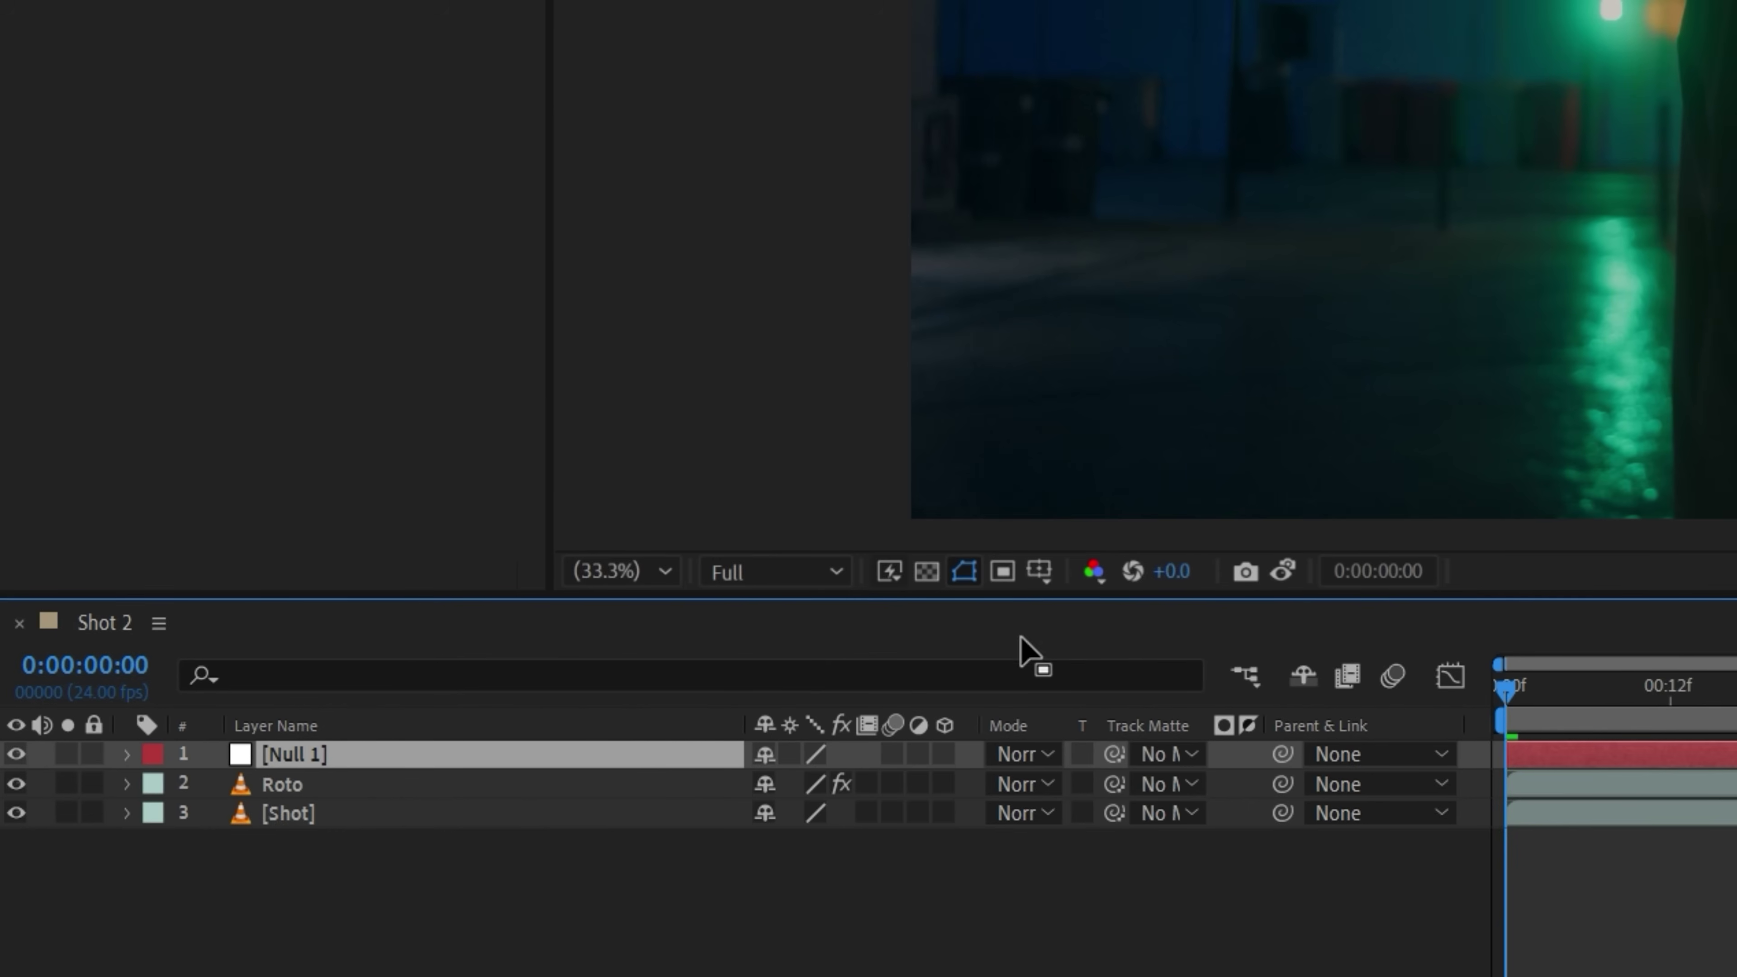
Step: Motion-track a background light between the couple through the Shot layer
right_click(407, 823)
mouse_move(571, 389)
click(896, 457)
drag(715, 492, 814, 496)
click(1653, 382)
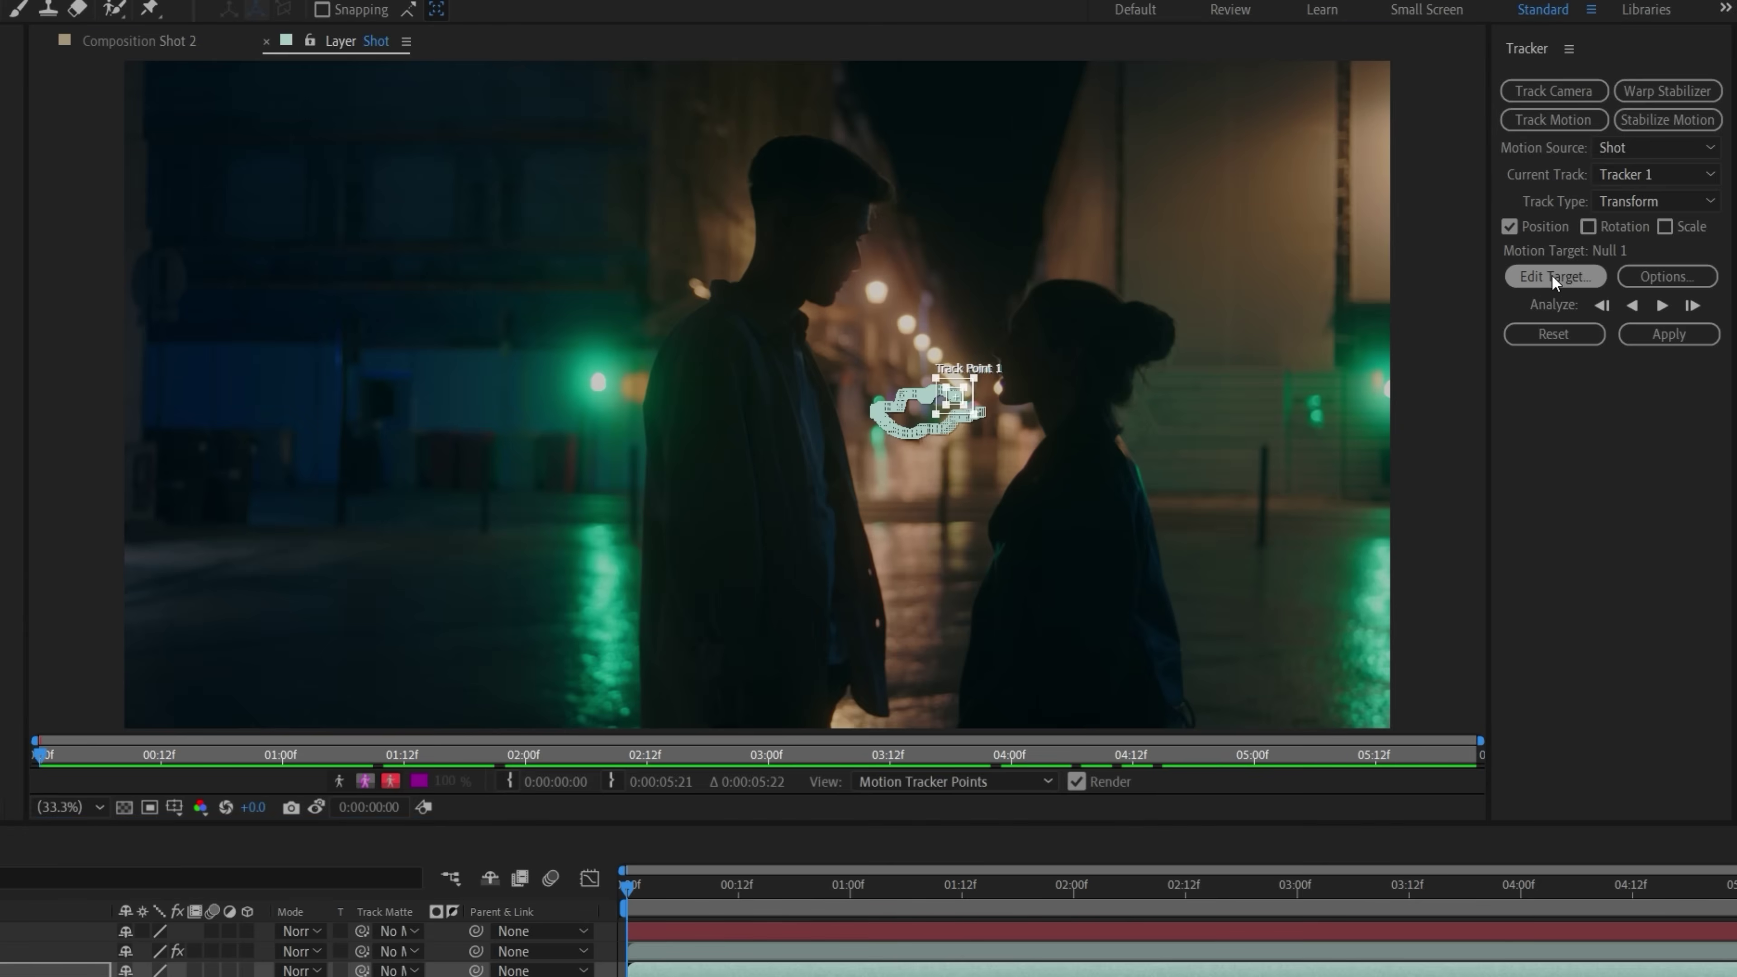
Step: Set Null 1 as the track target and apply the tracked motion to it
click(1518, 345)
click(834, 661)
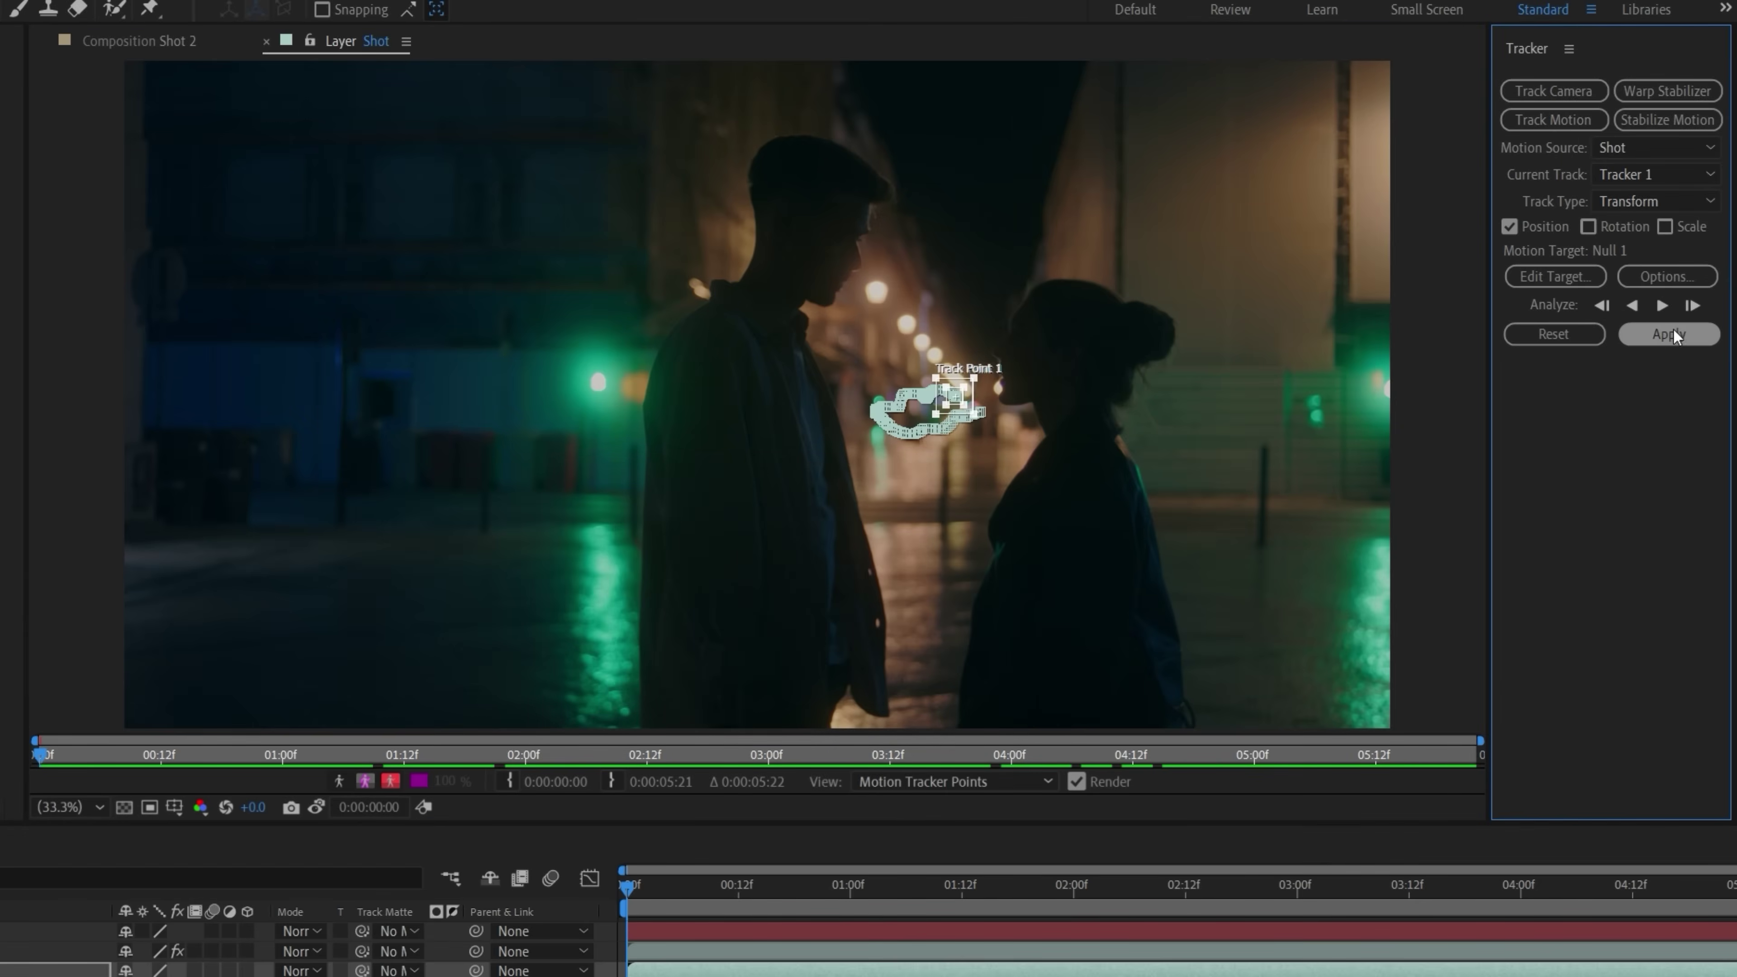
click(1670, 335)
click(775, 612)
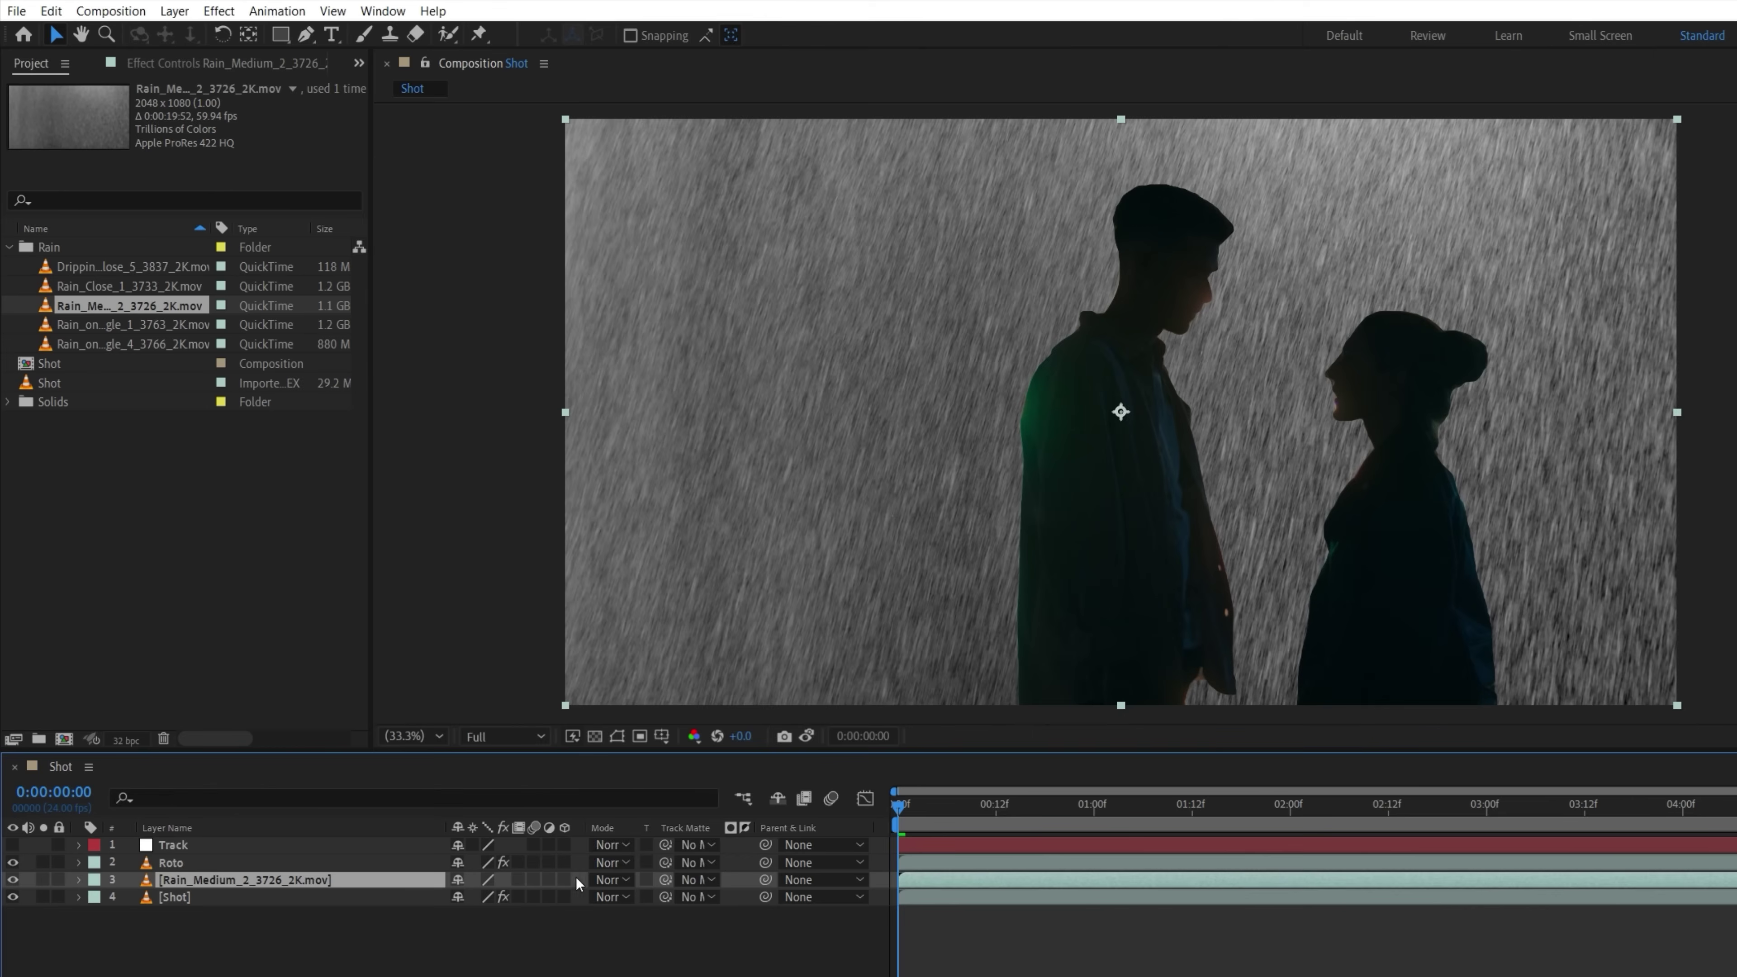
Step: Set Rain_Medium_2 to Screen, parent it to Track, and scale it to 220%
click(616, 884)
click(694, 499)
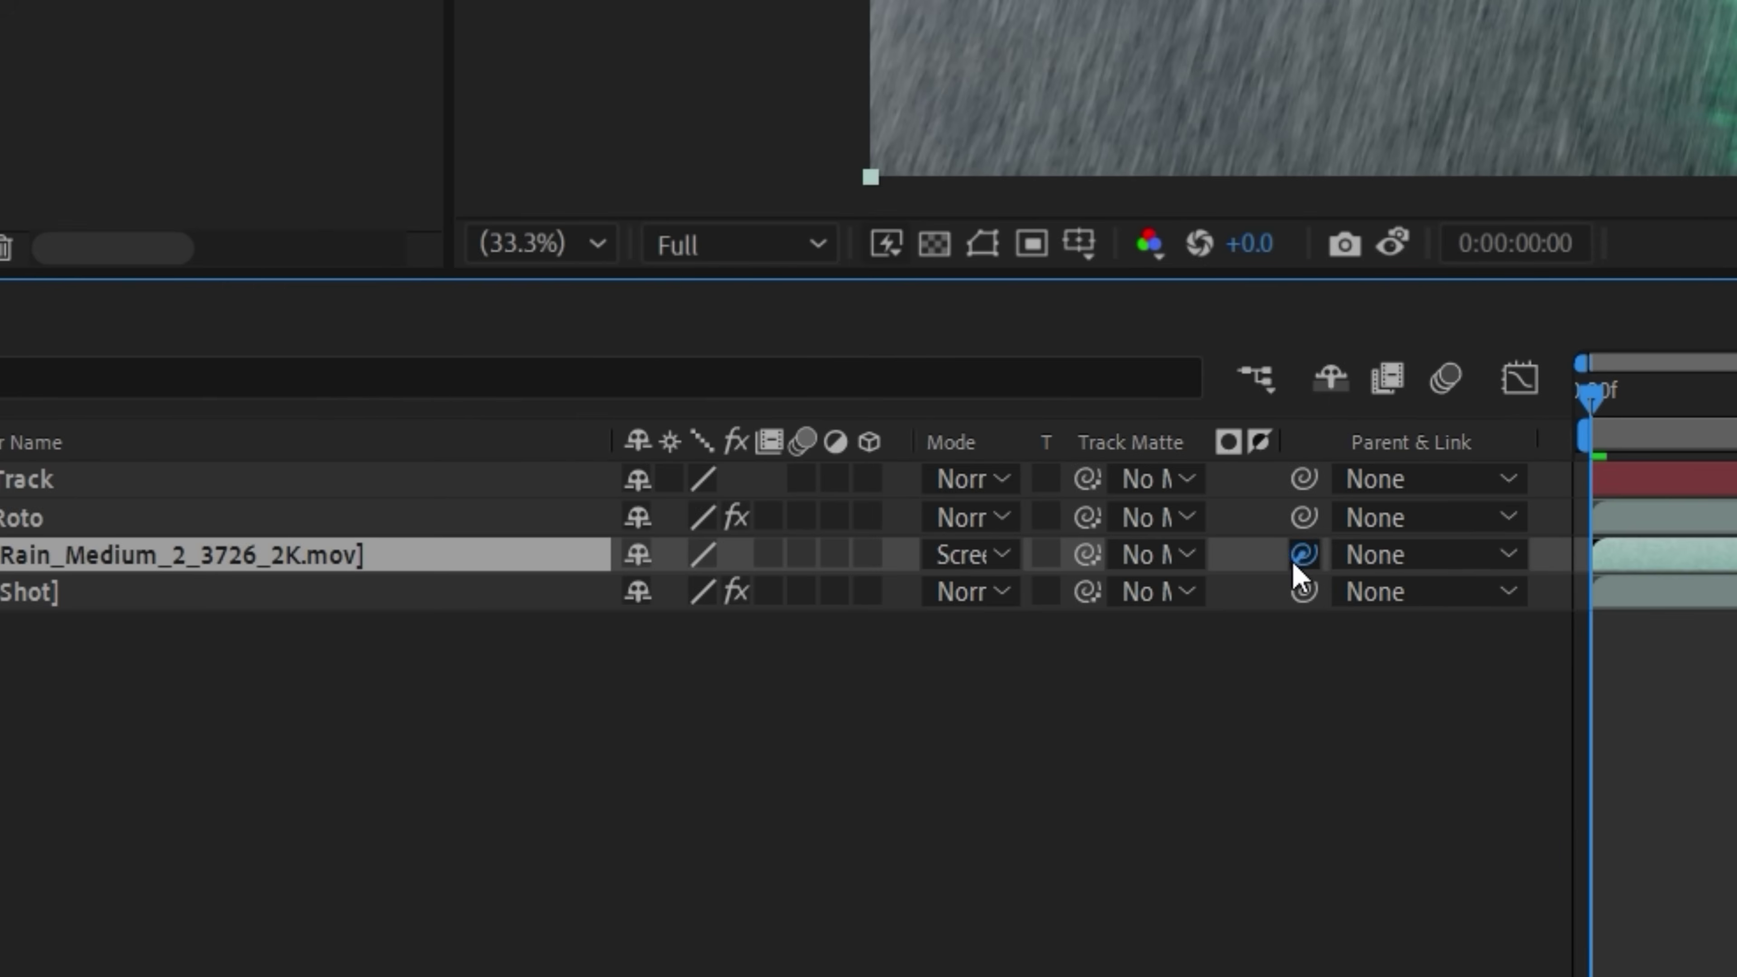
drag(1296, 570, 853, 494)
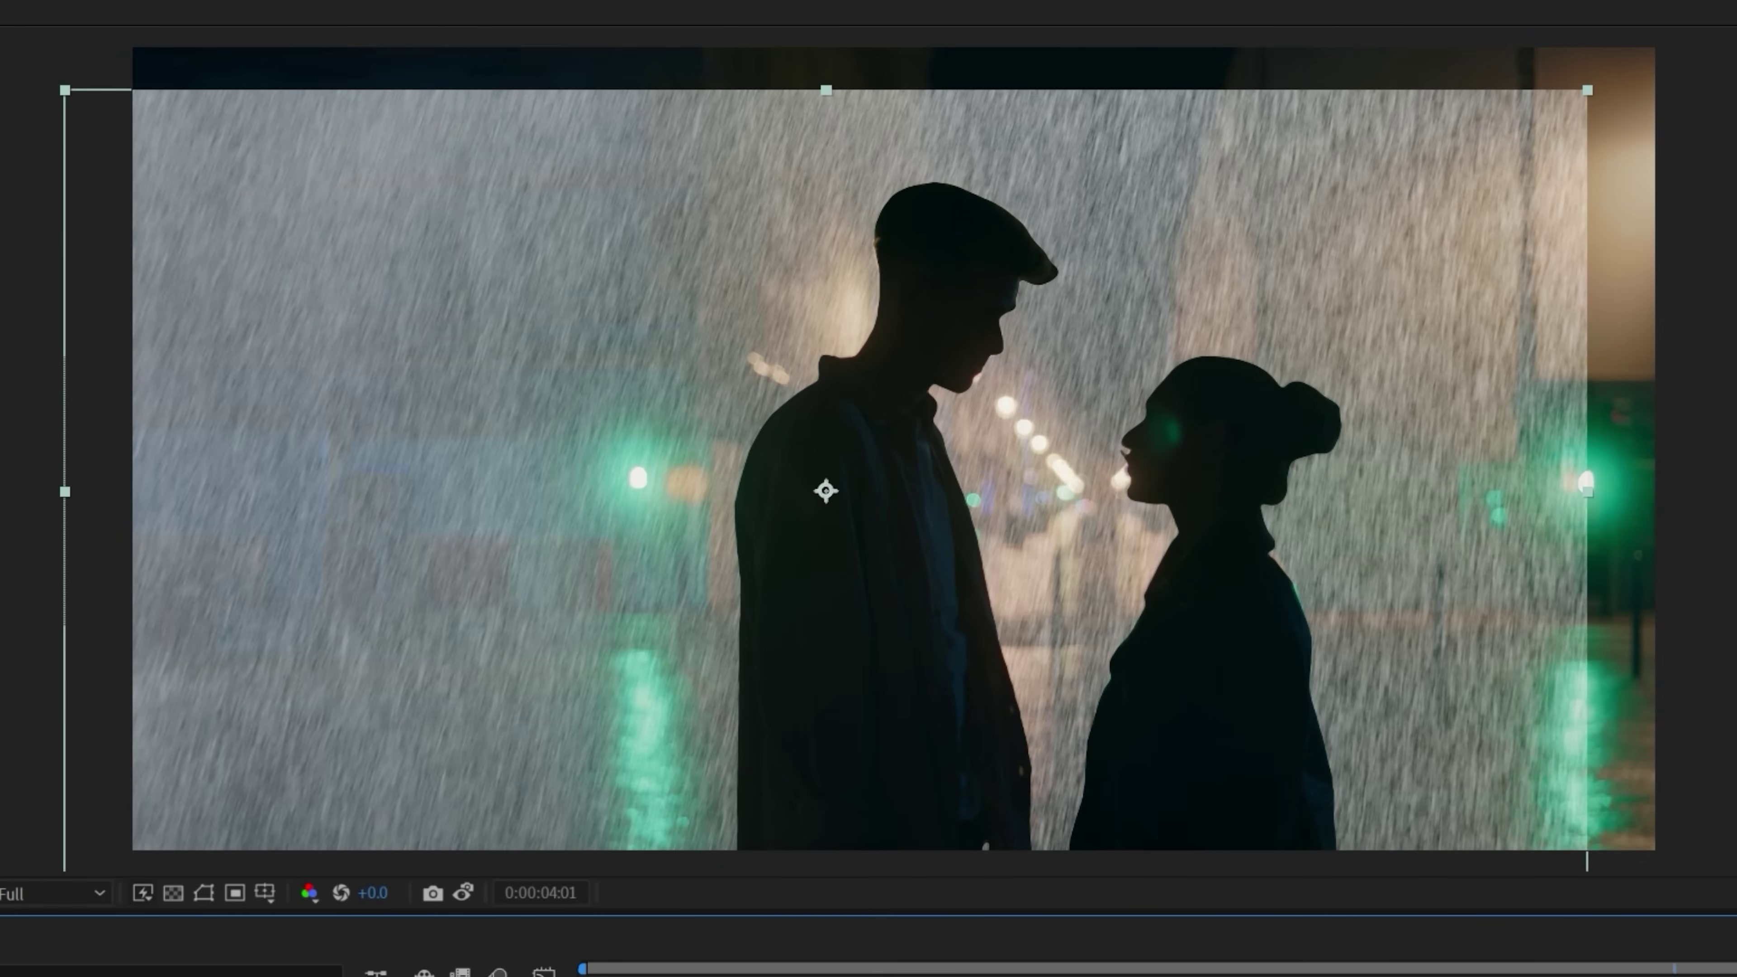
drag(1114, 829, 1154, 829)
Step: Darken the rain with an S-shaped Curves effect and bring in a rain-on-ground clip
click(219, 11)
mouse_move(457, 267)
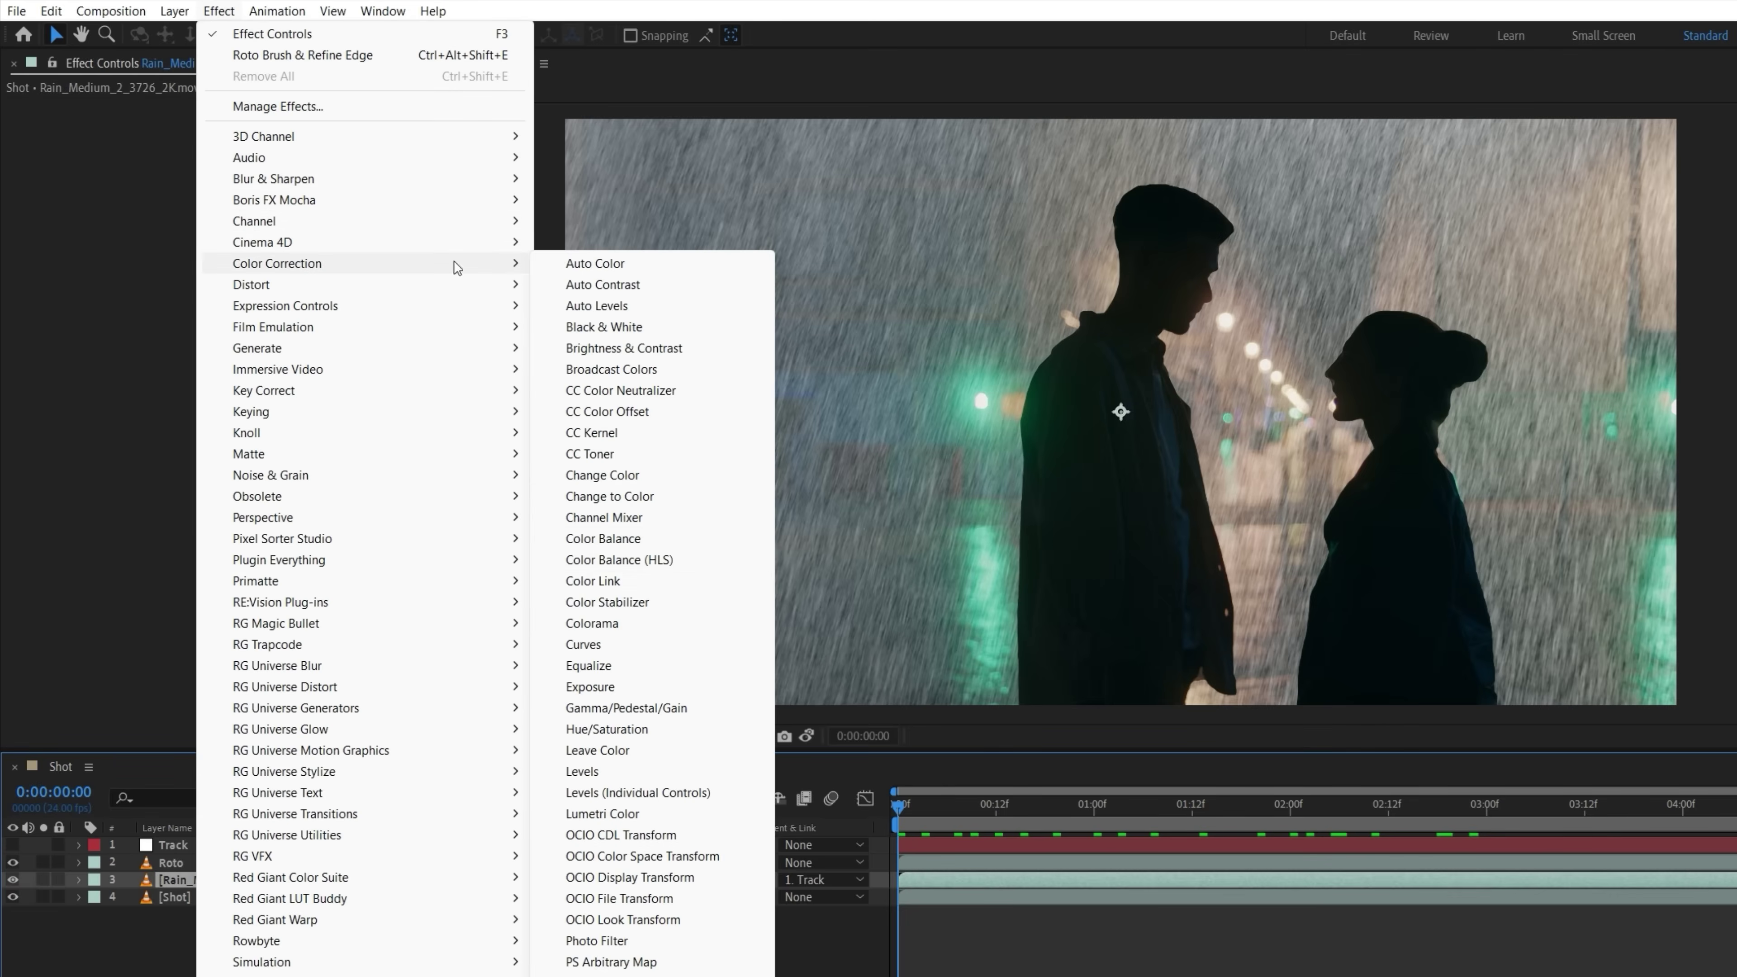
click(602, 644)
drag(188, 277, 204, 294)
drag(157, 373, 154, 384)
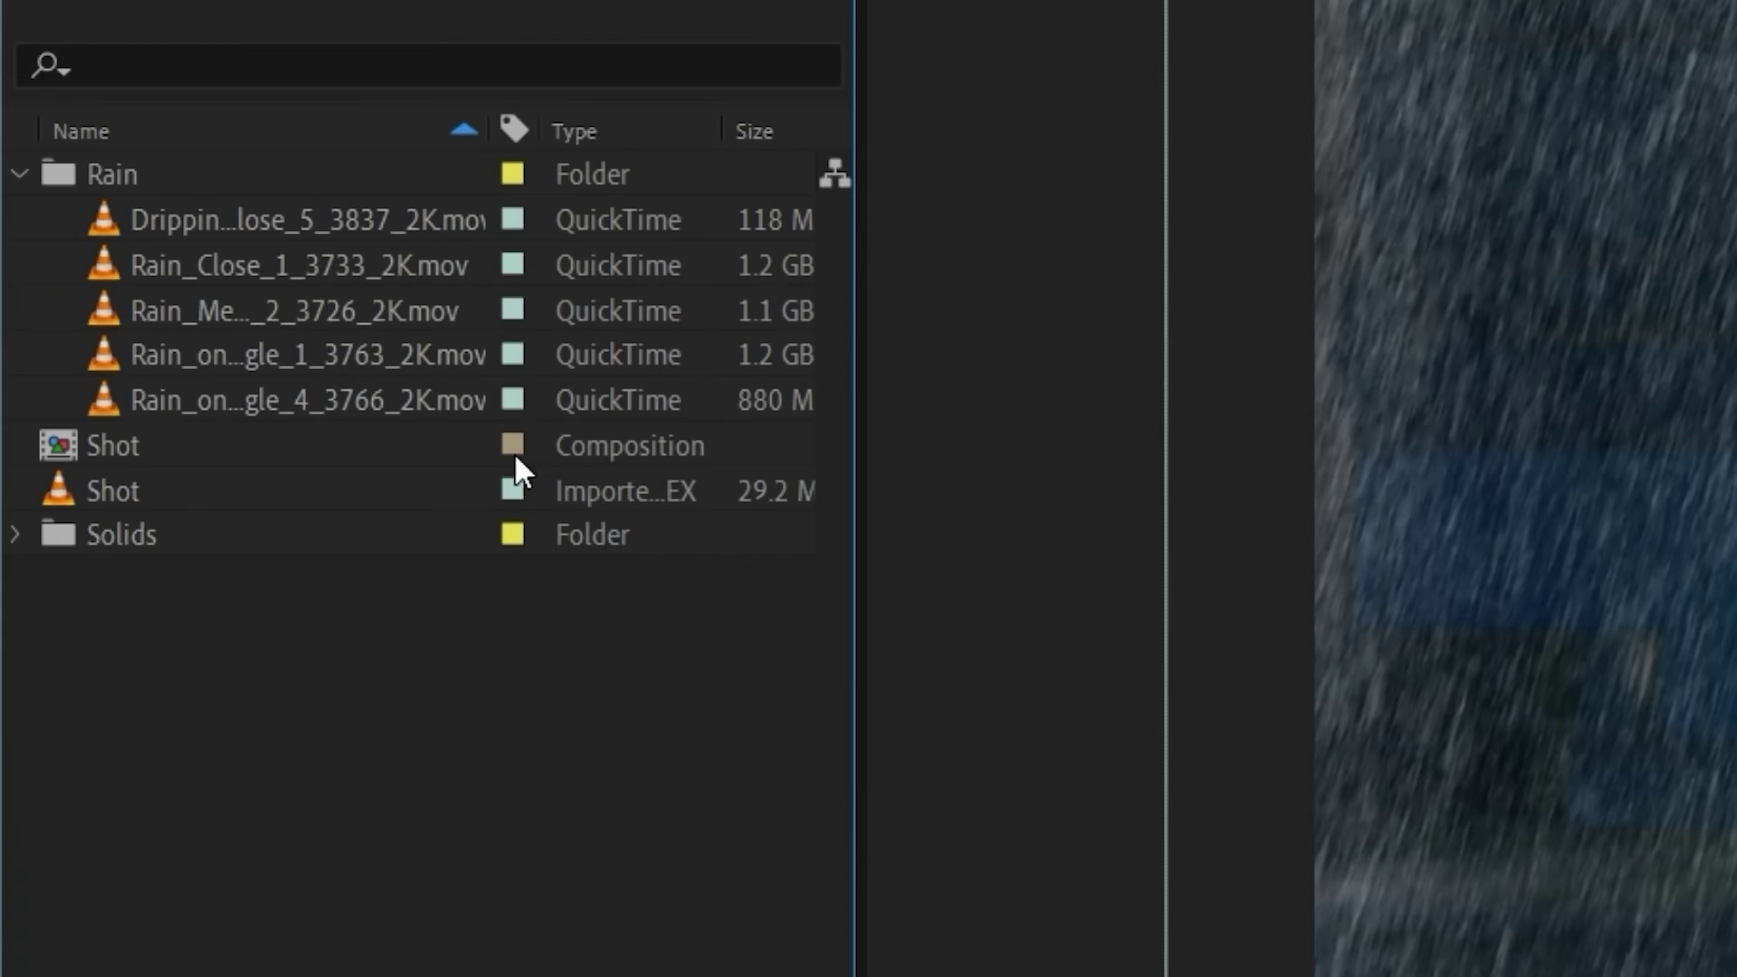
drag(148, 263, 281, 815)
Step: Add a ground rain layer over the bottom-left street and set it to Screen
drag(655, 604, 696, 739)
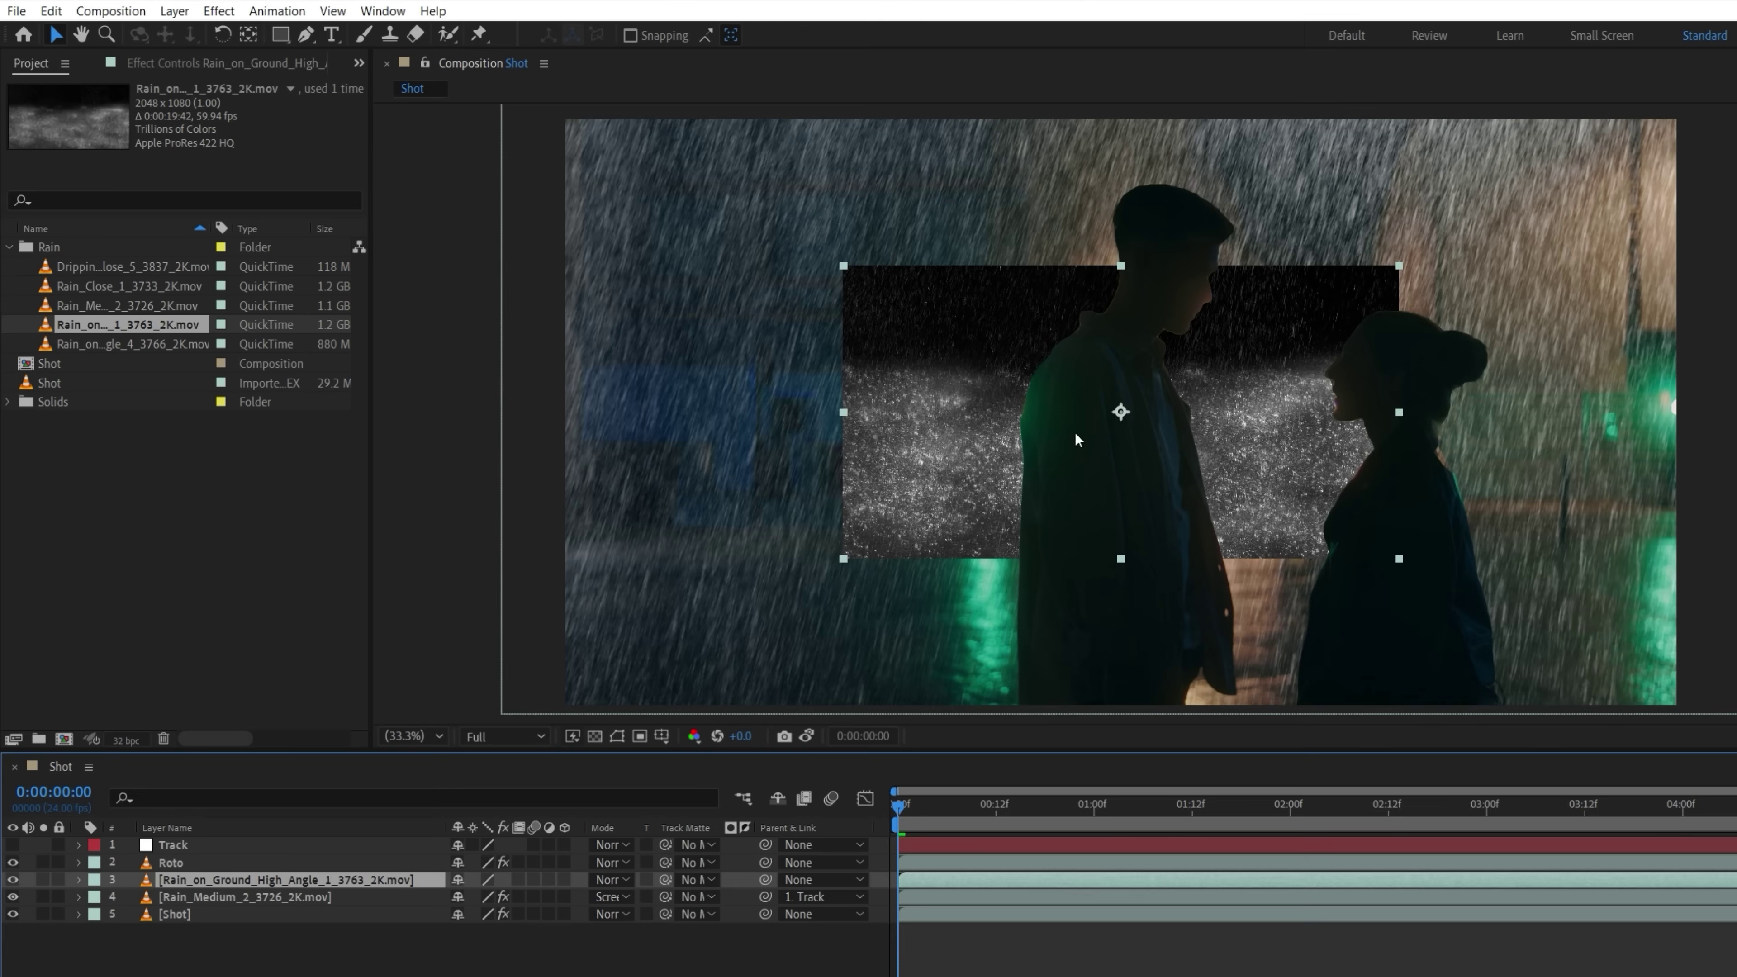
drag(1203, 412, 909, 544)
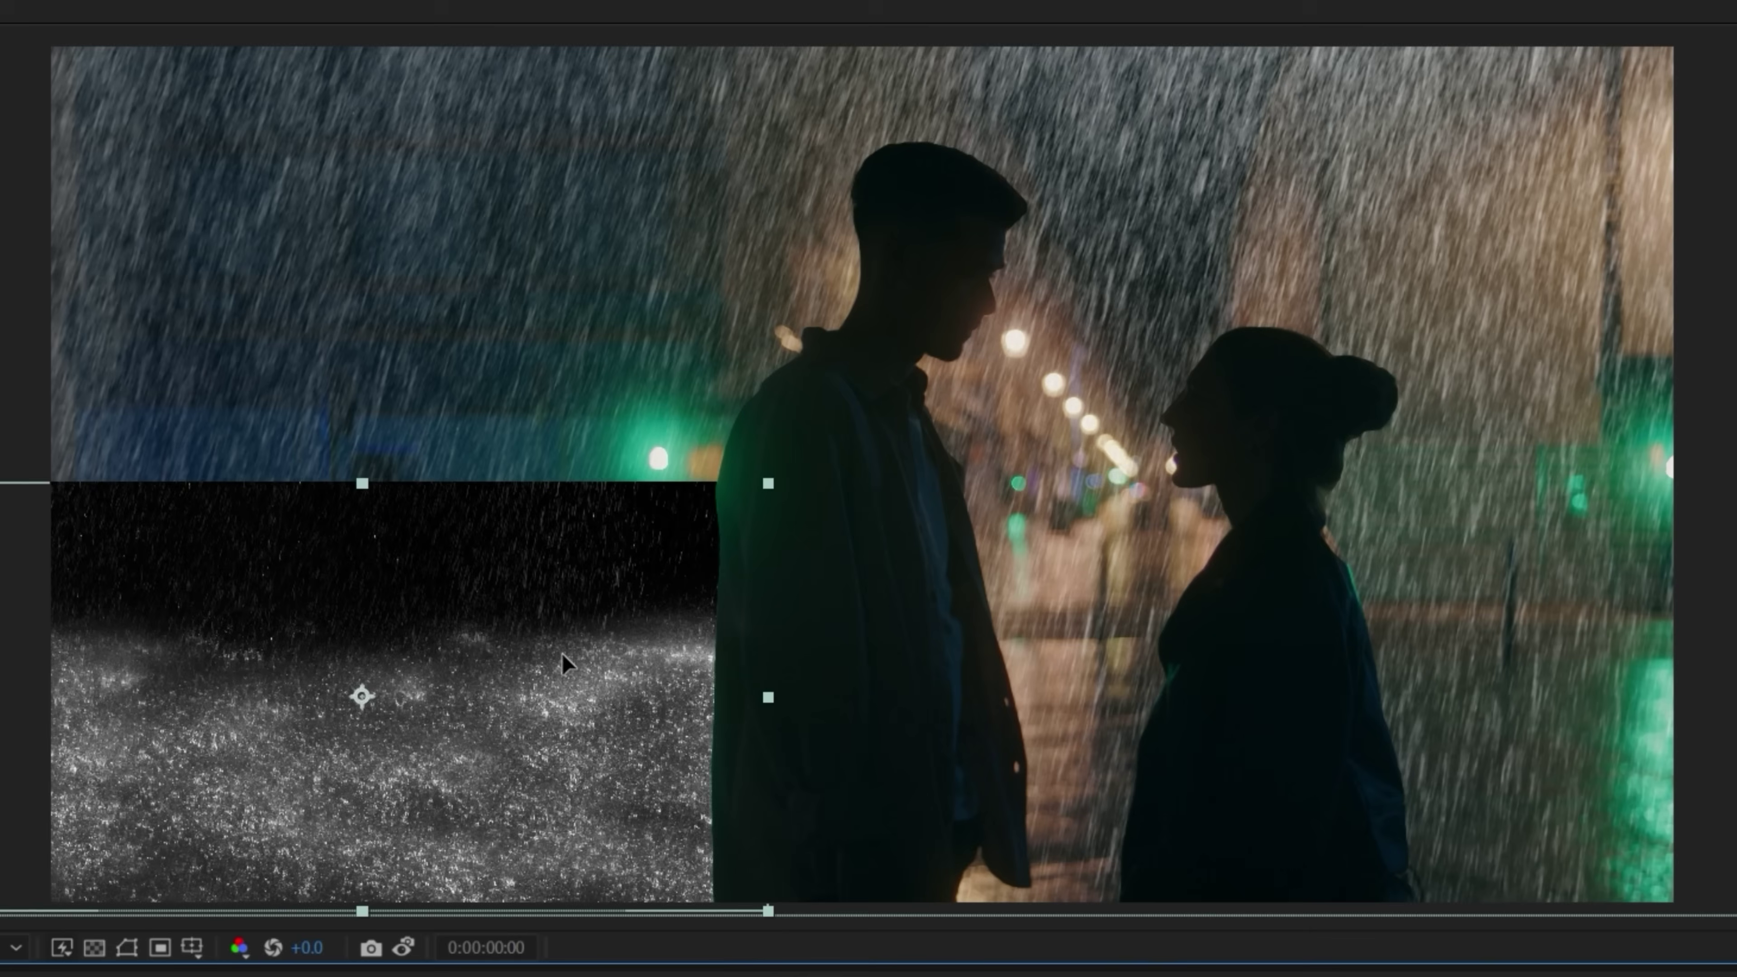
drag(1053, 715, 1028, 713)
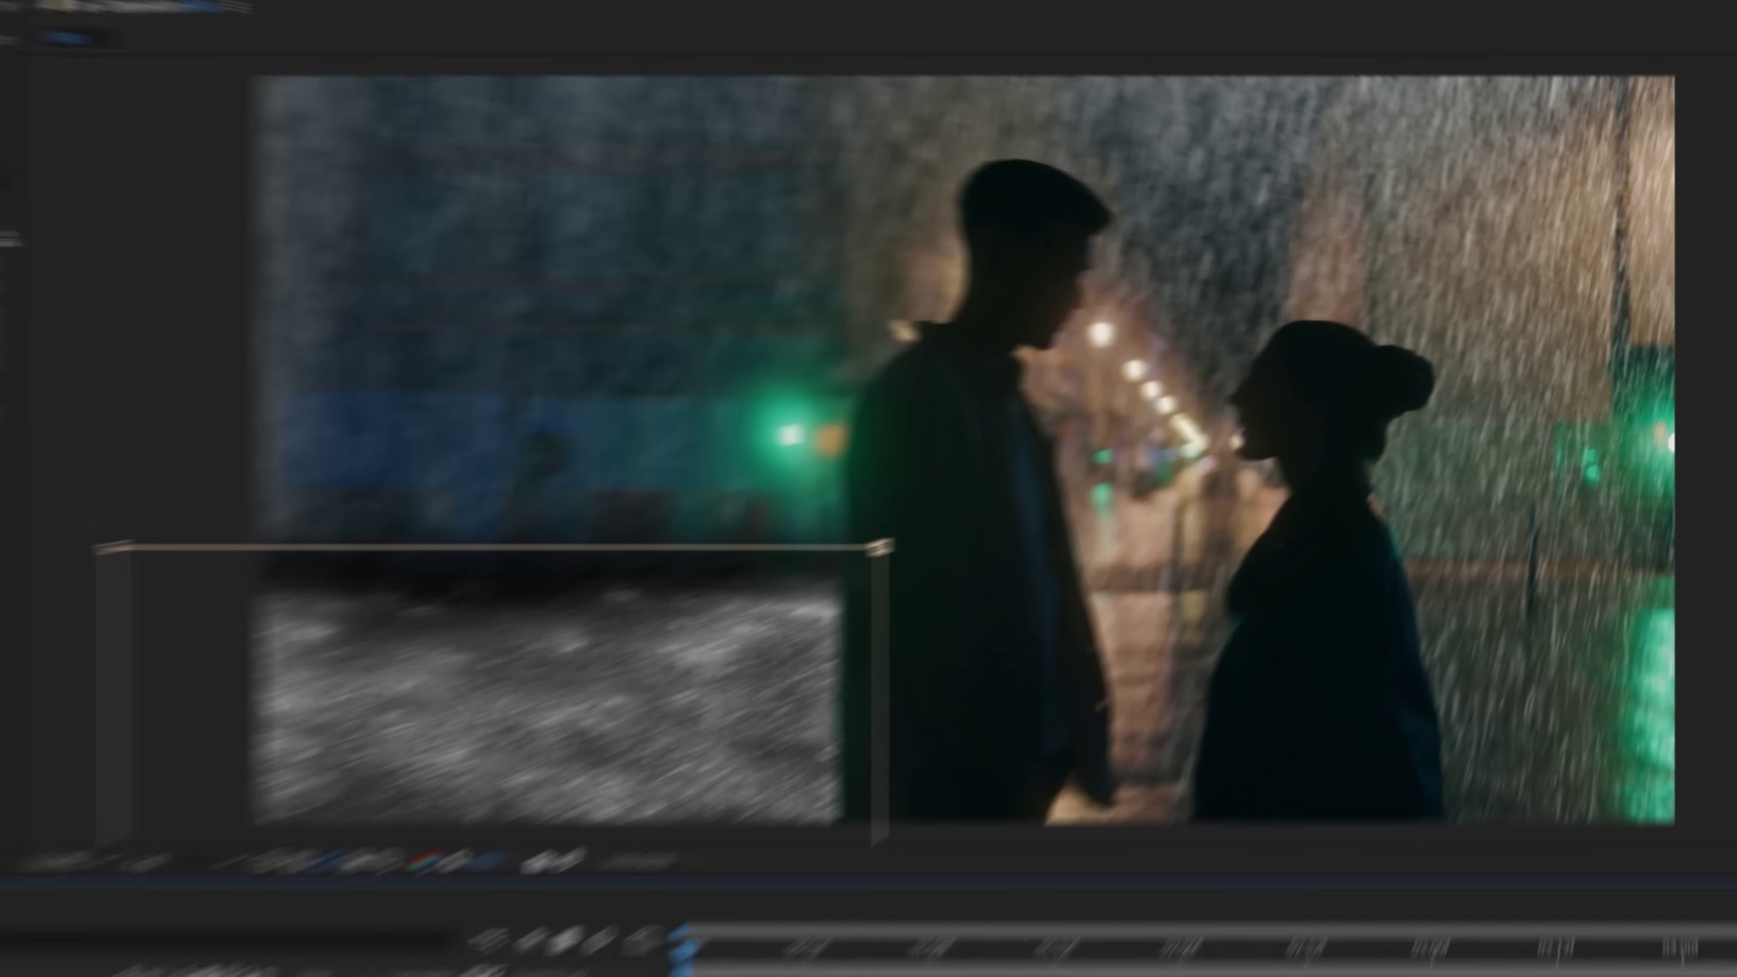
click(616, 881)
click(653, 287)
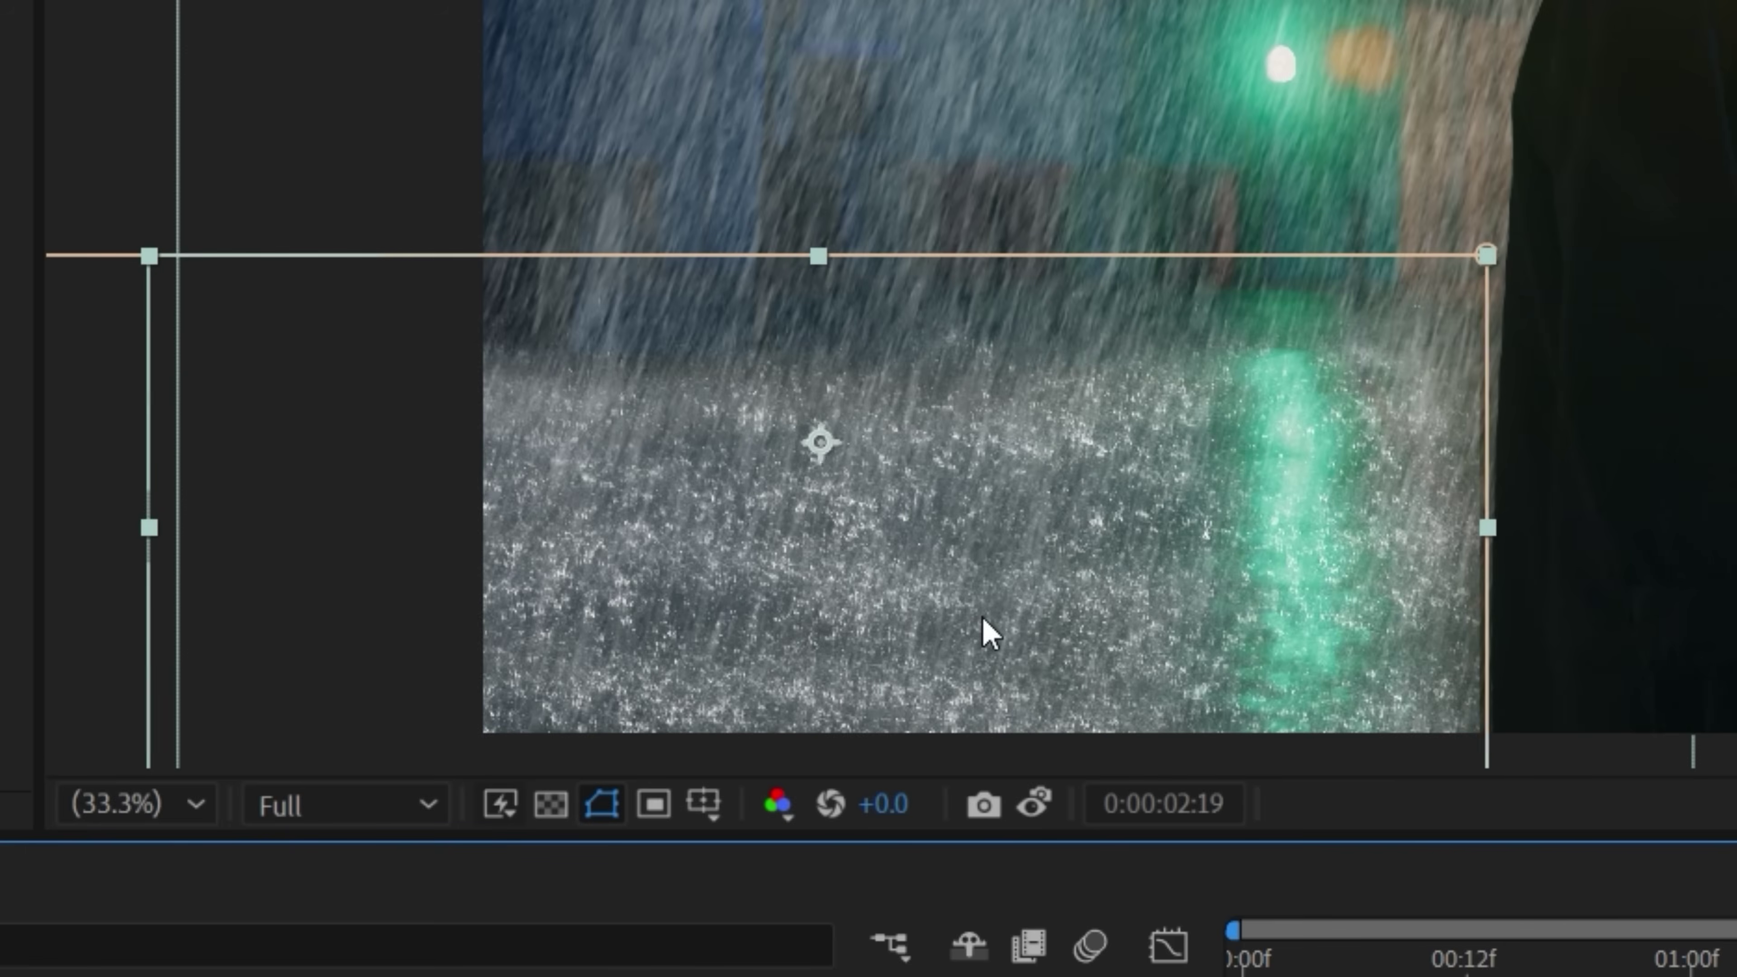
Step: Position another splash layer along the ground under the couple and shrink it to 54%
drag(784, 662, 803, 662)
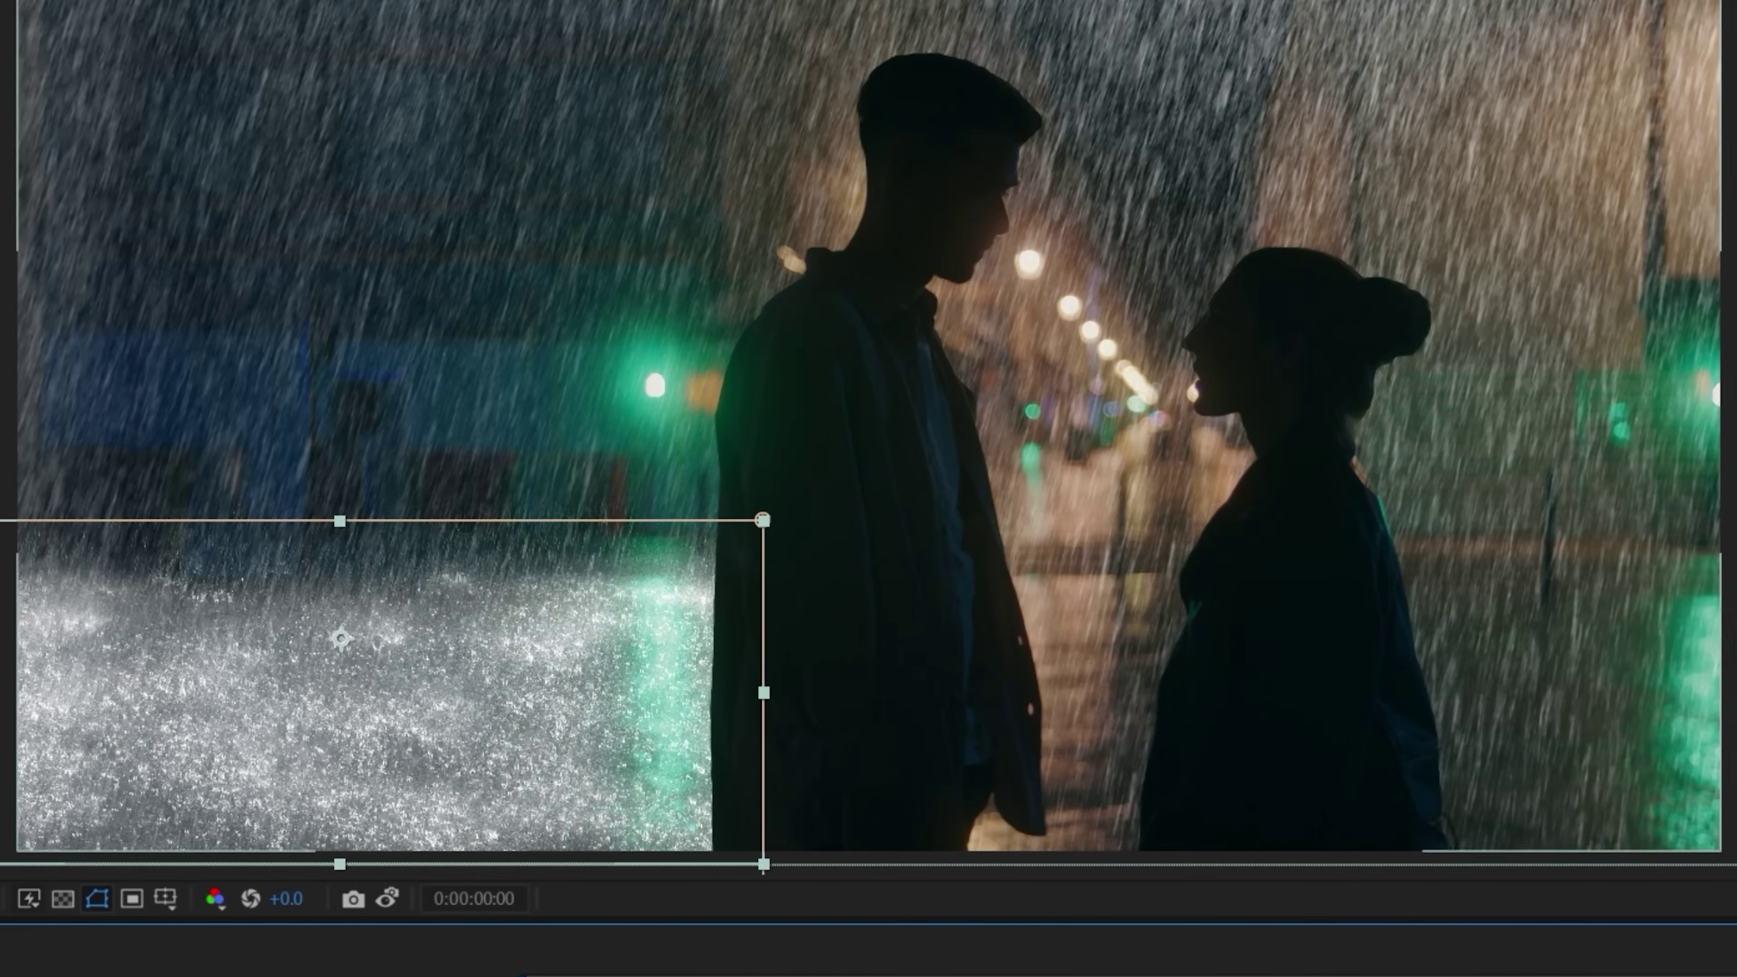
drag(190, 804, 1239, 814)
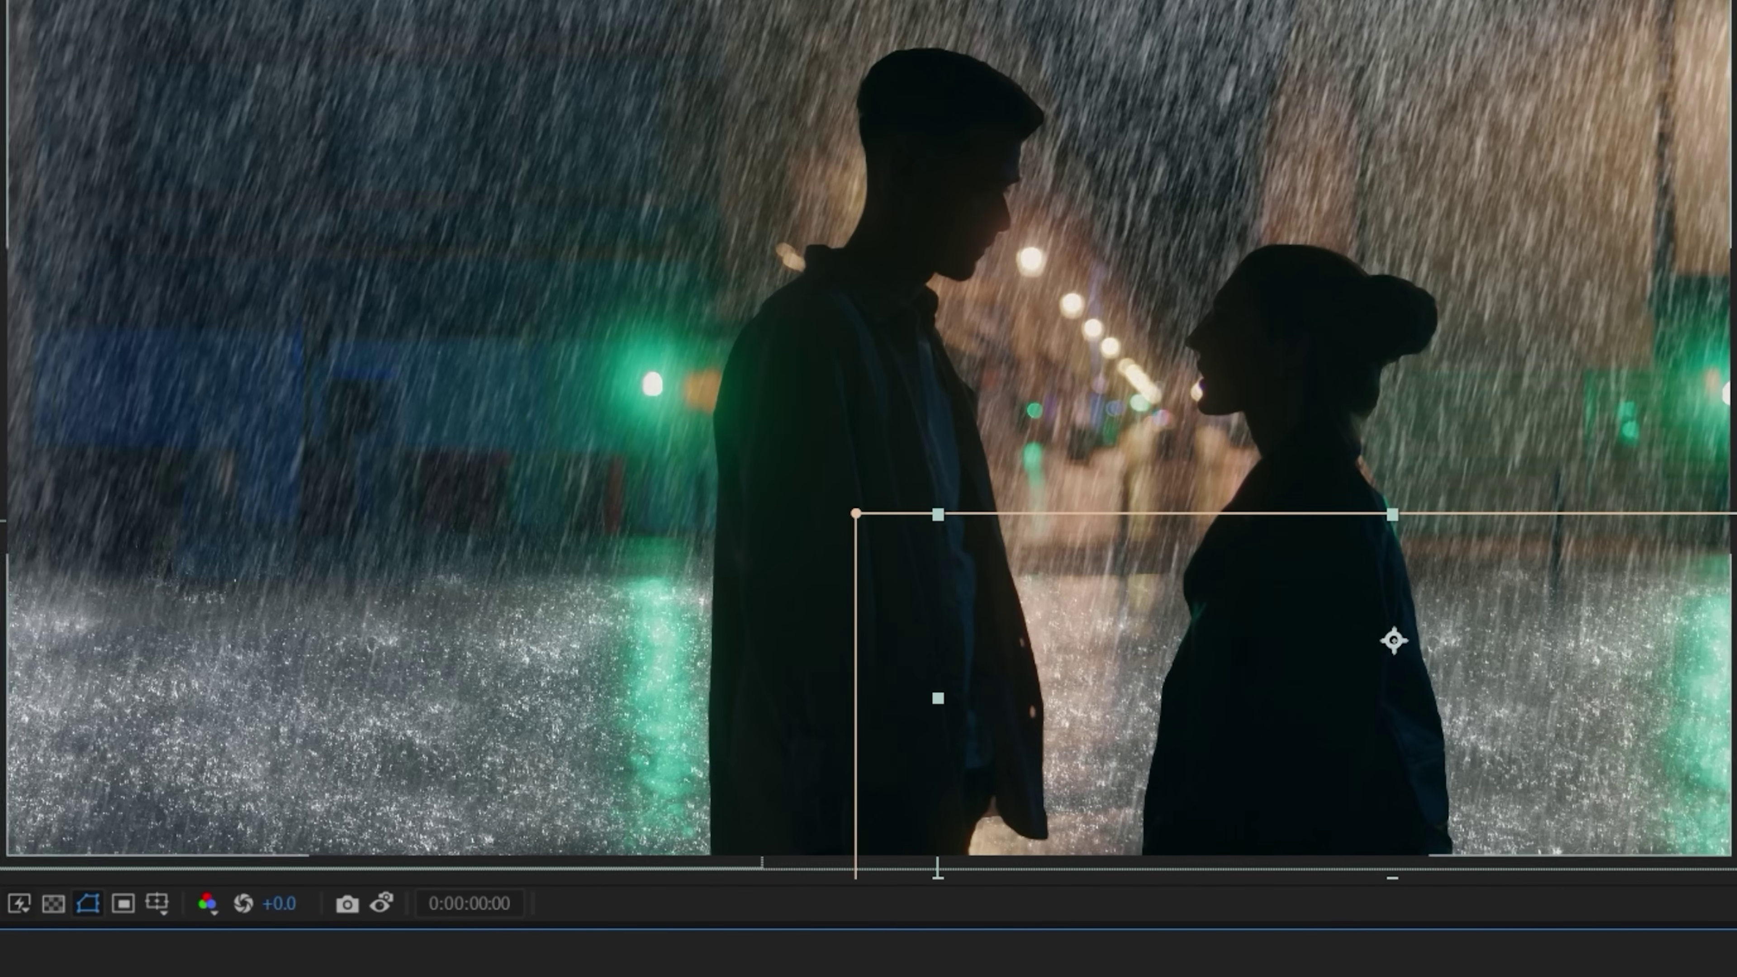
key(space)
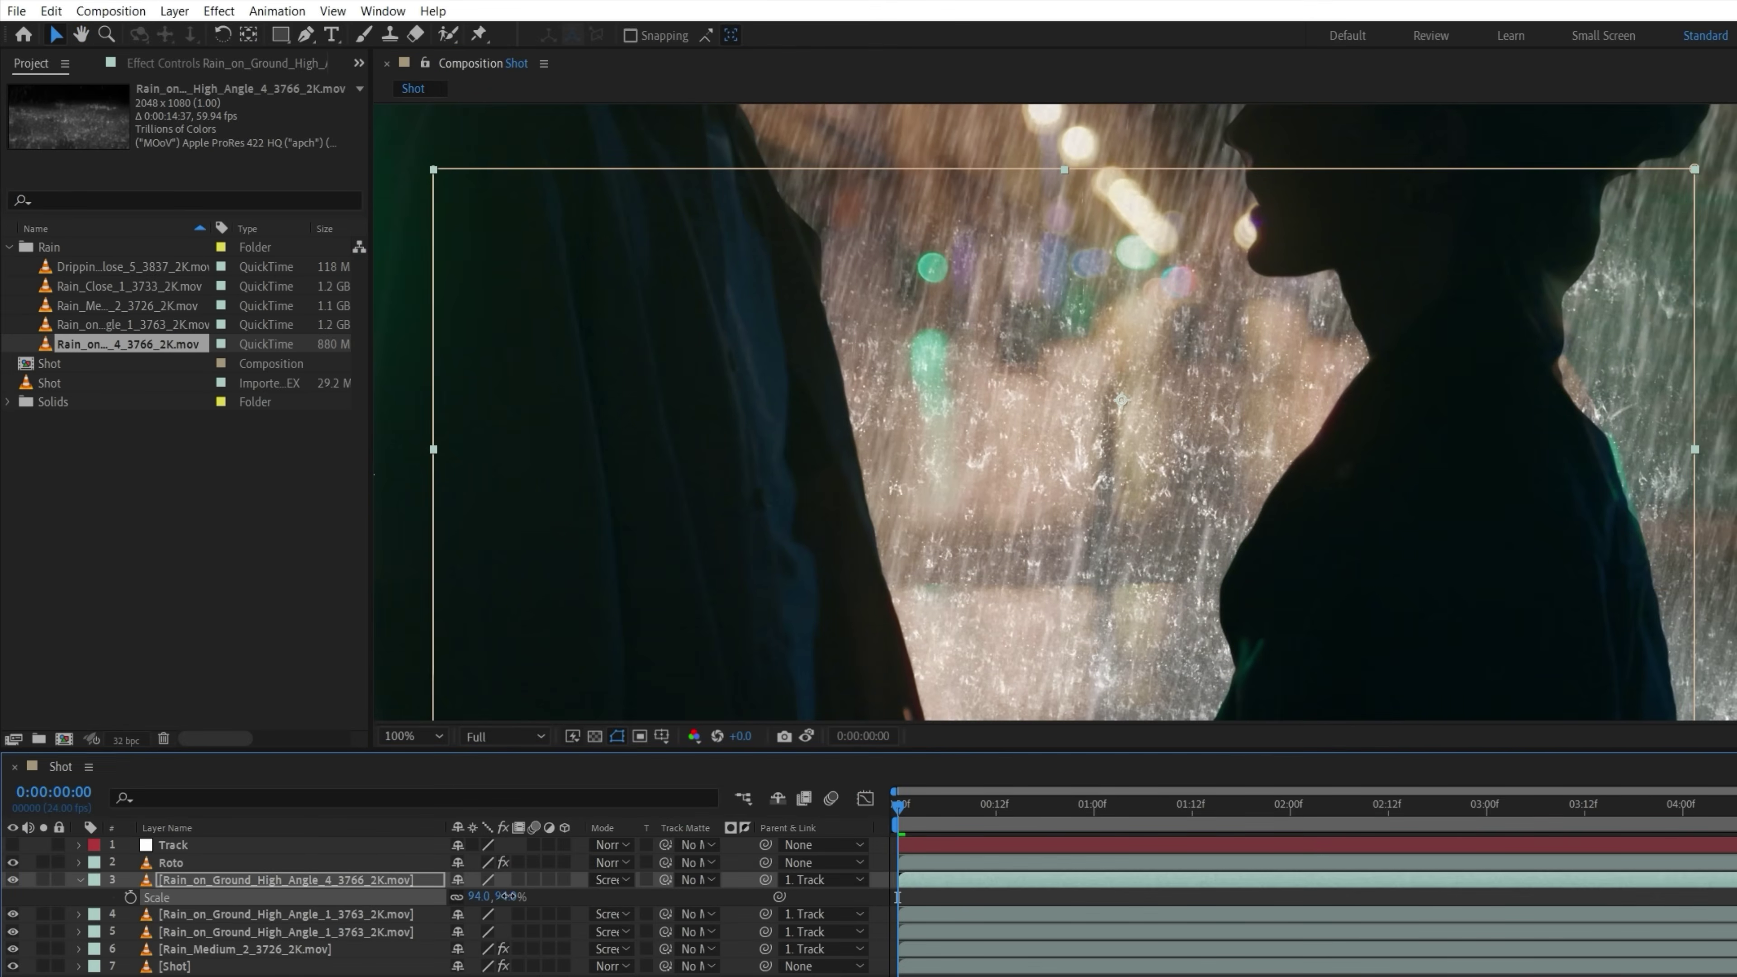
drag(507, 897, 480, 896)
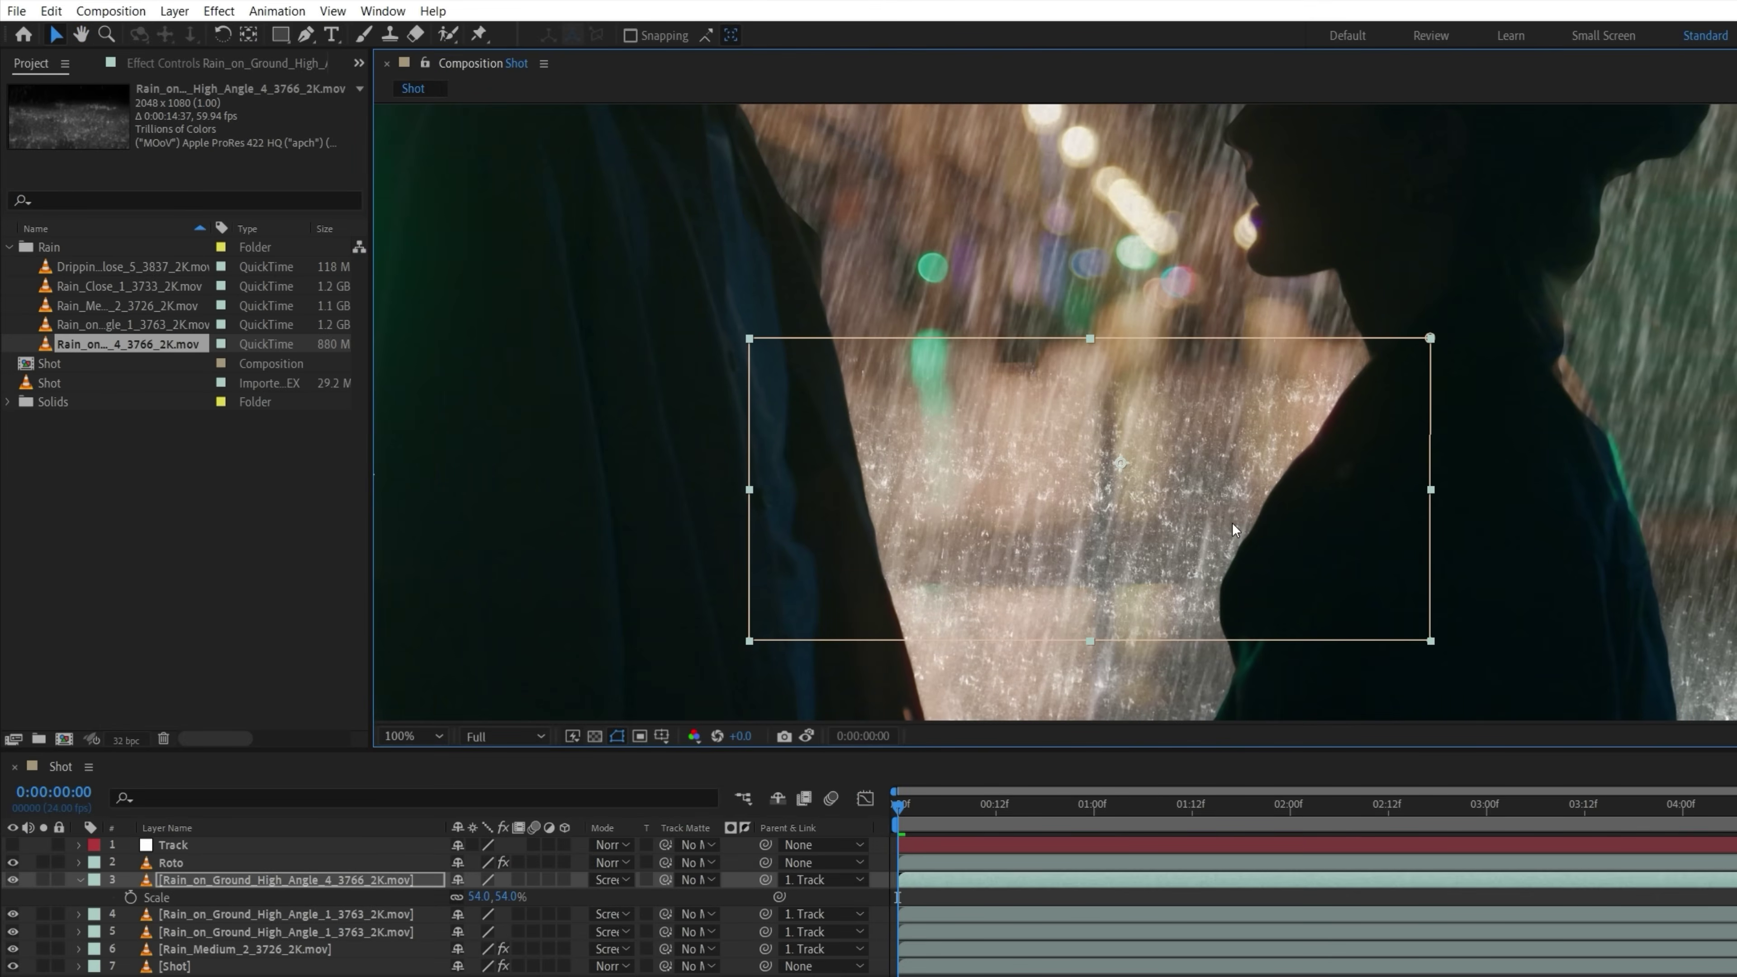
Step: Add Camera Lens Blur to the Rain_on_Ground_High_Angle_4 splash layer
click(219, 11)
mouse_move(342, 177)
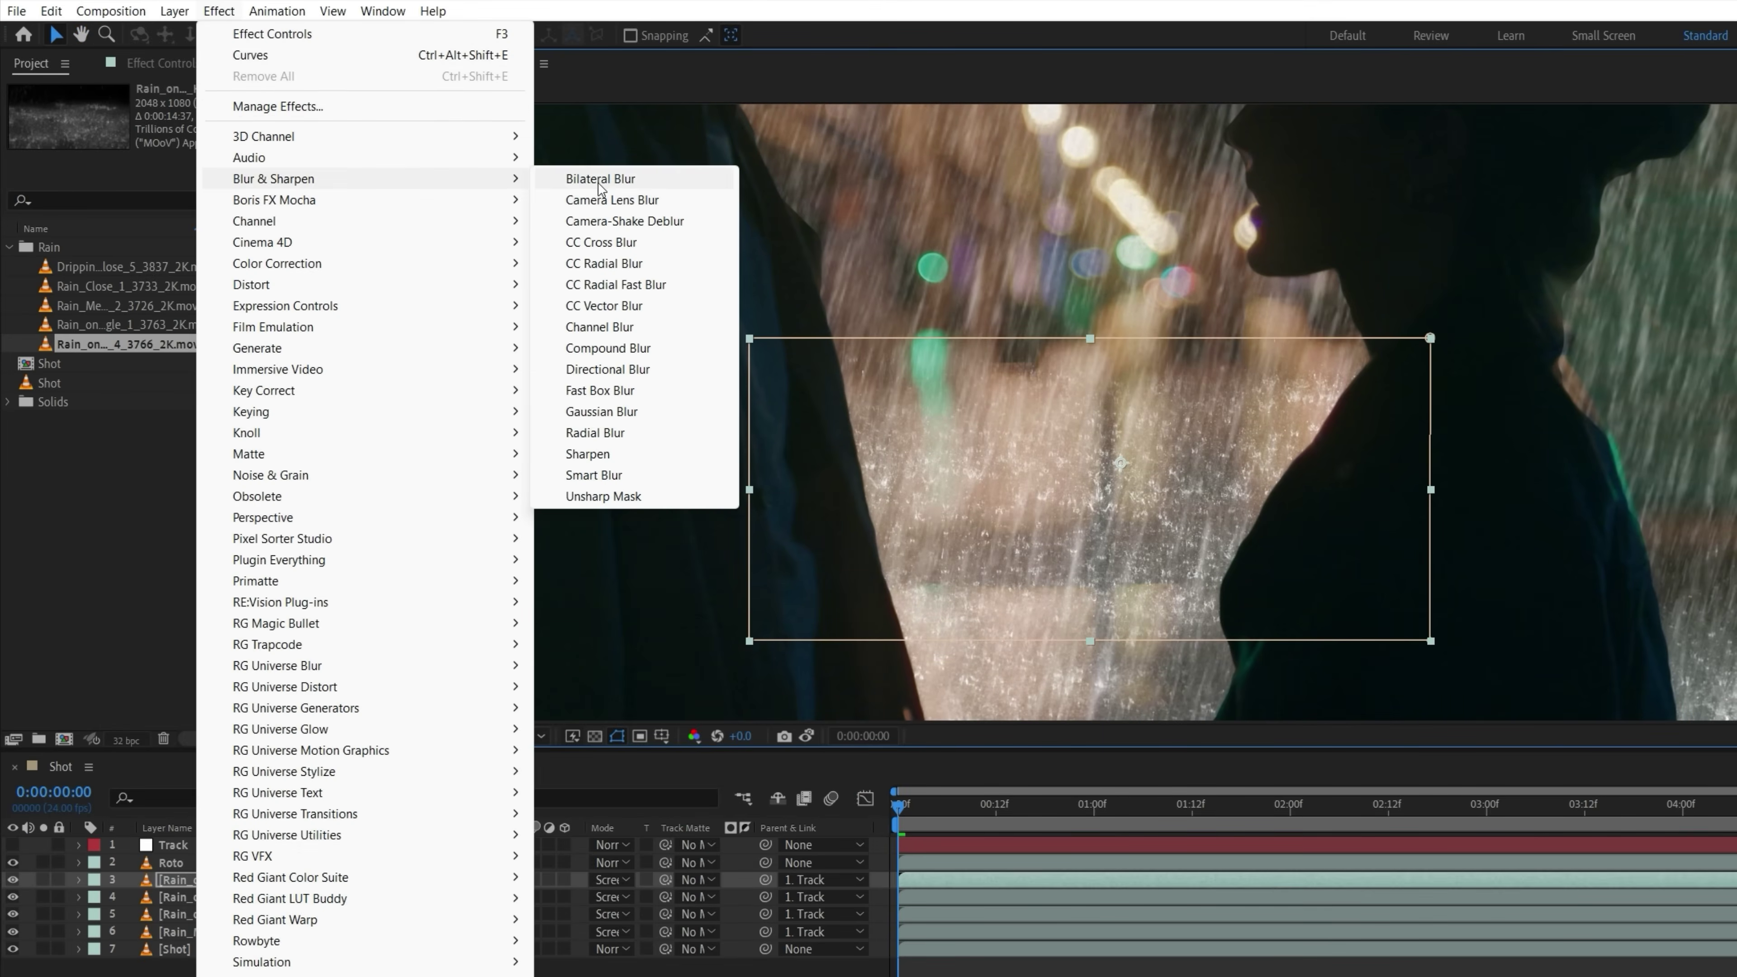
click(602, 198)
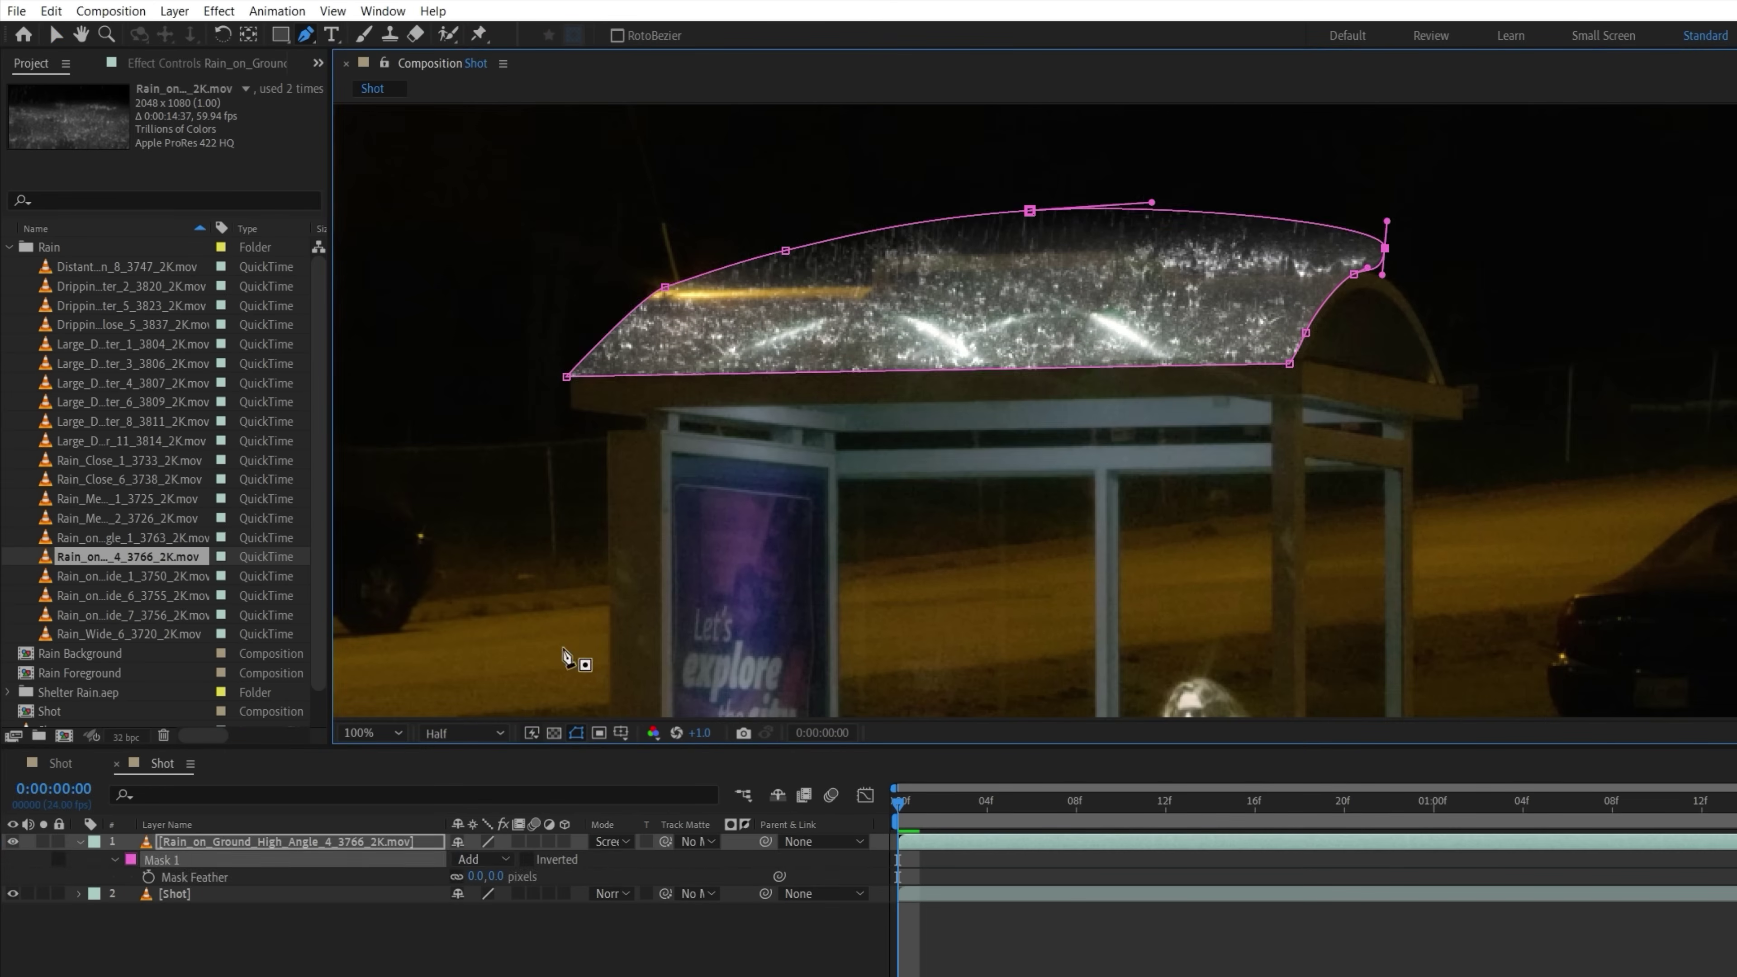
Step: Collapse the masked rain layer's mask properties
key(f)
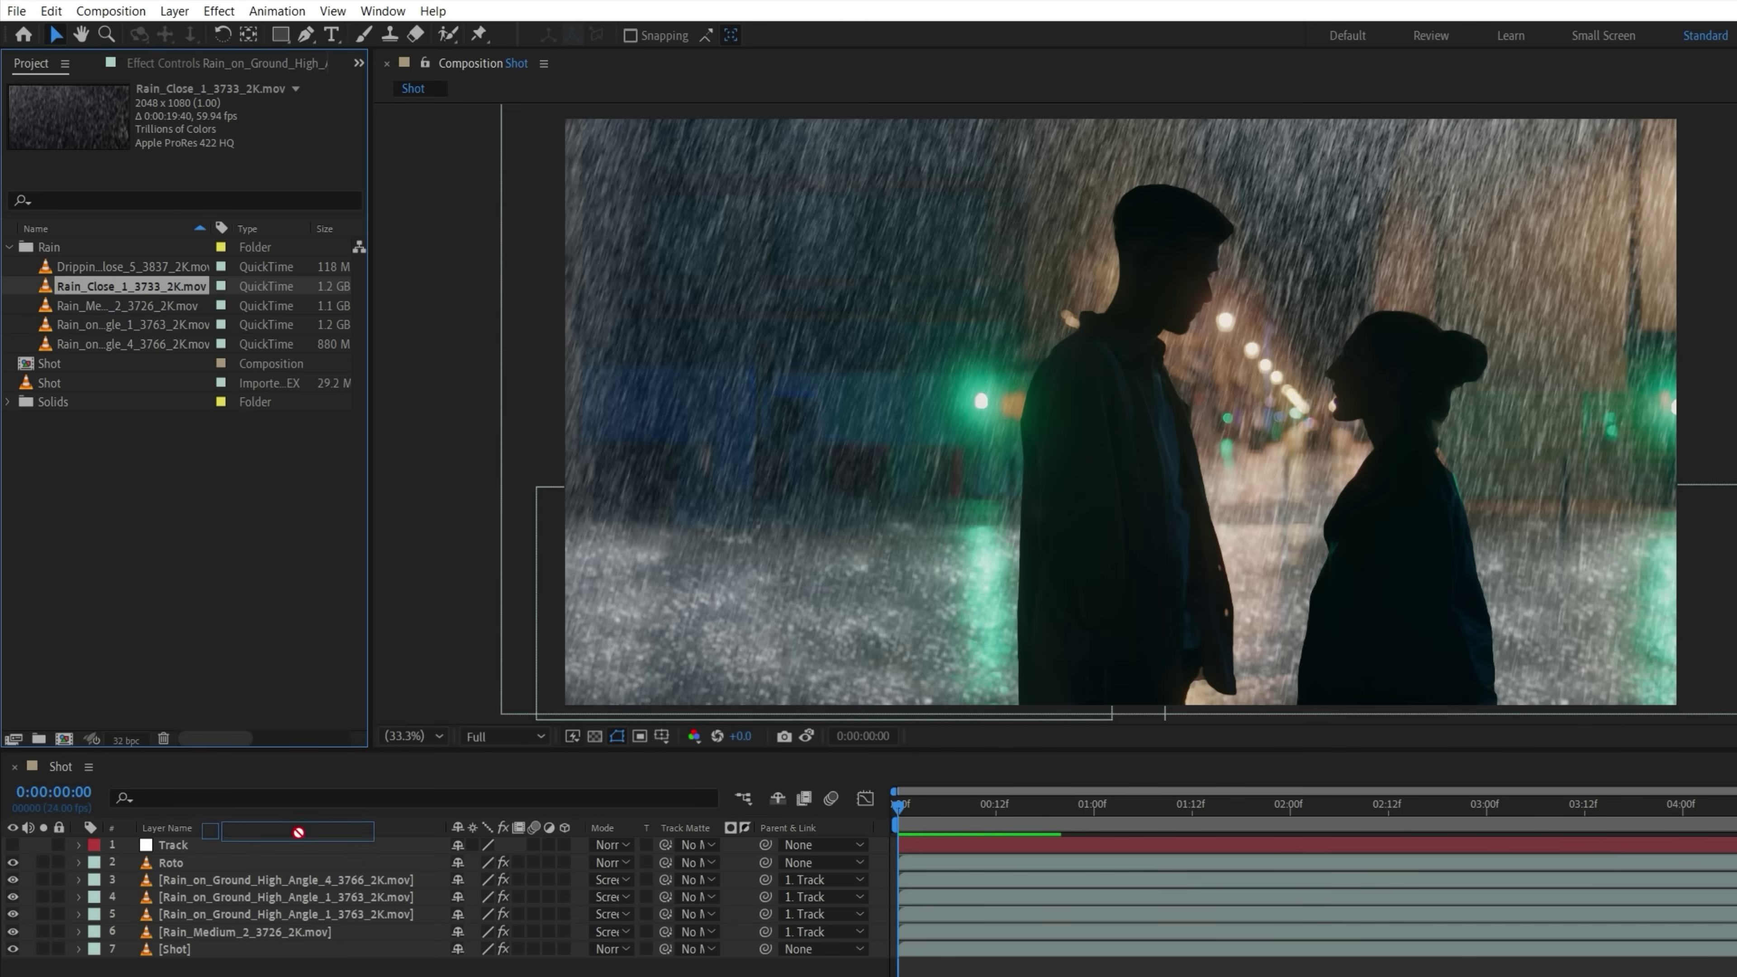
Step: Add Rain_Close_1_3733 in Screen mode, parented to the Track null
drag(305, 855, 304, 856)
click(611, 863)
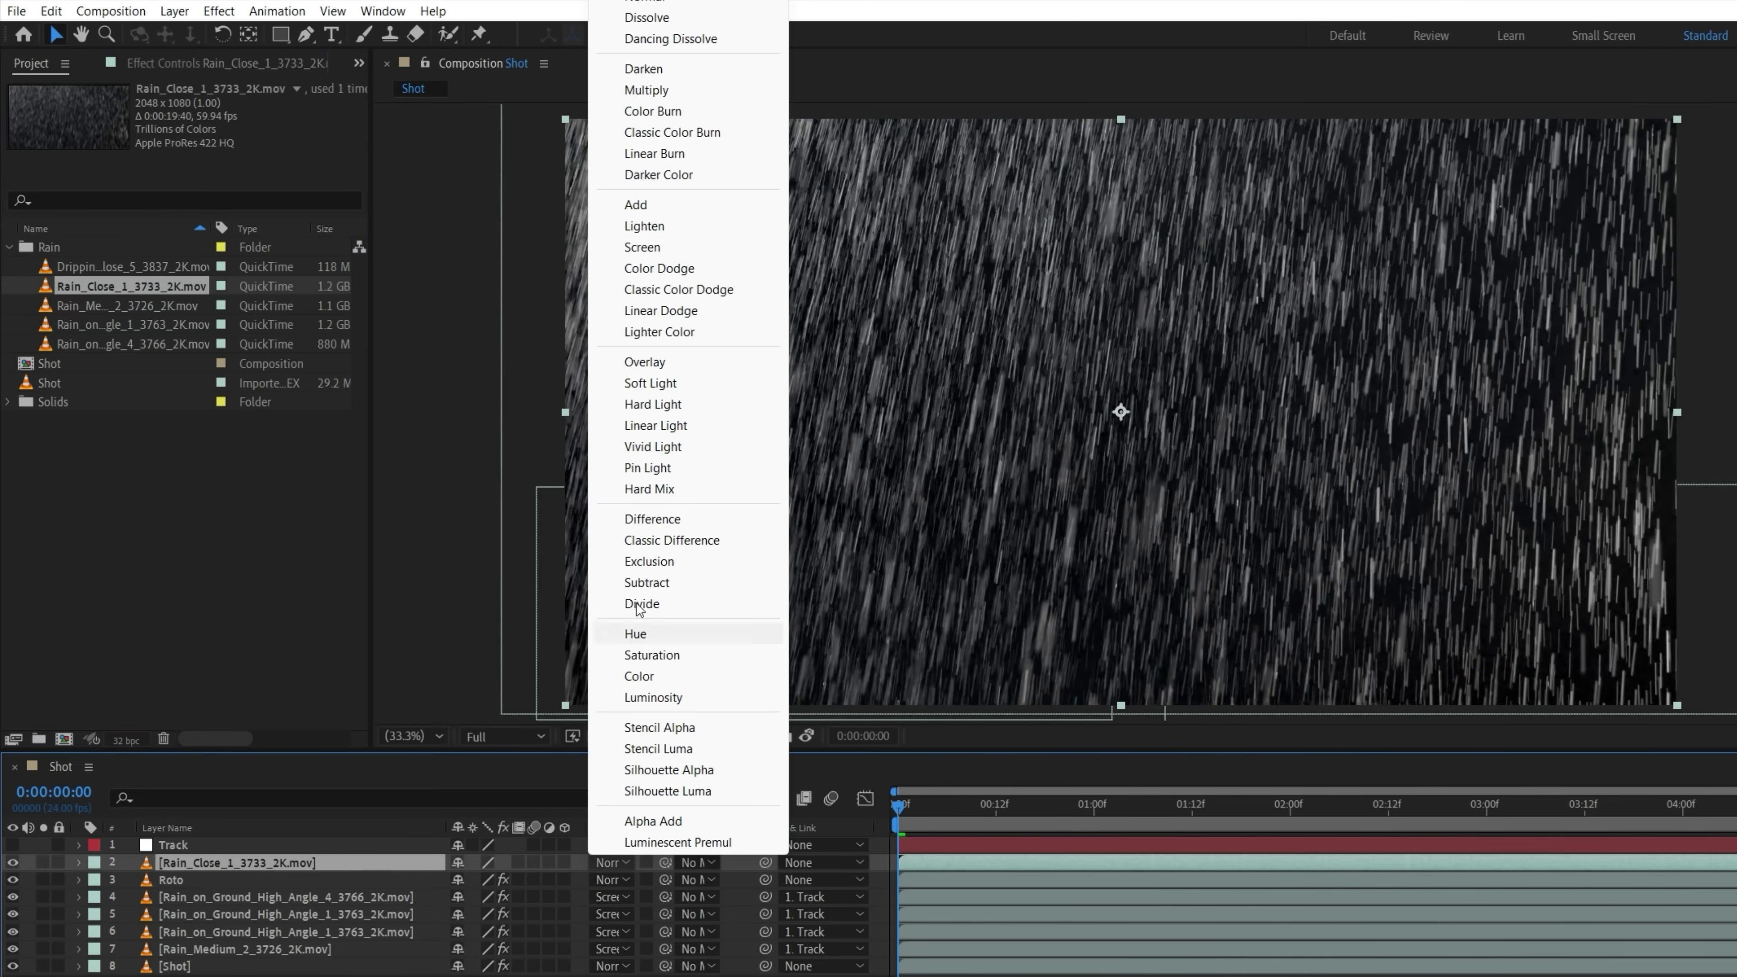
click(623, 251)
drag(402, 857, 403, 846)
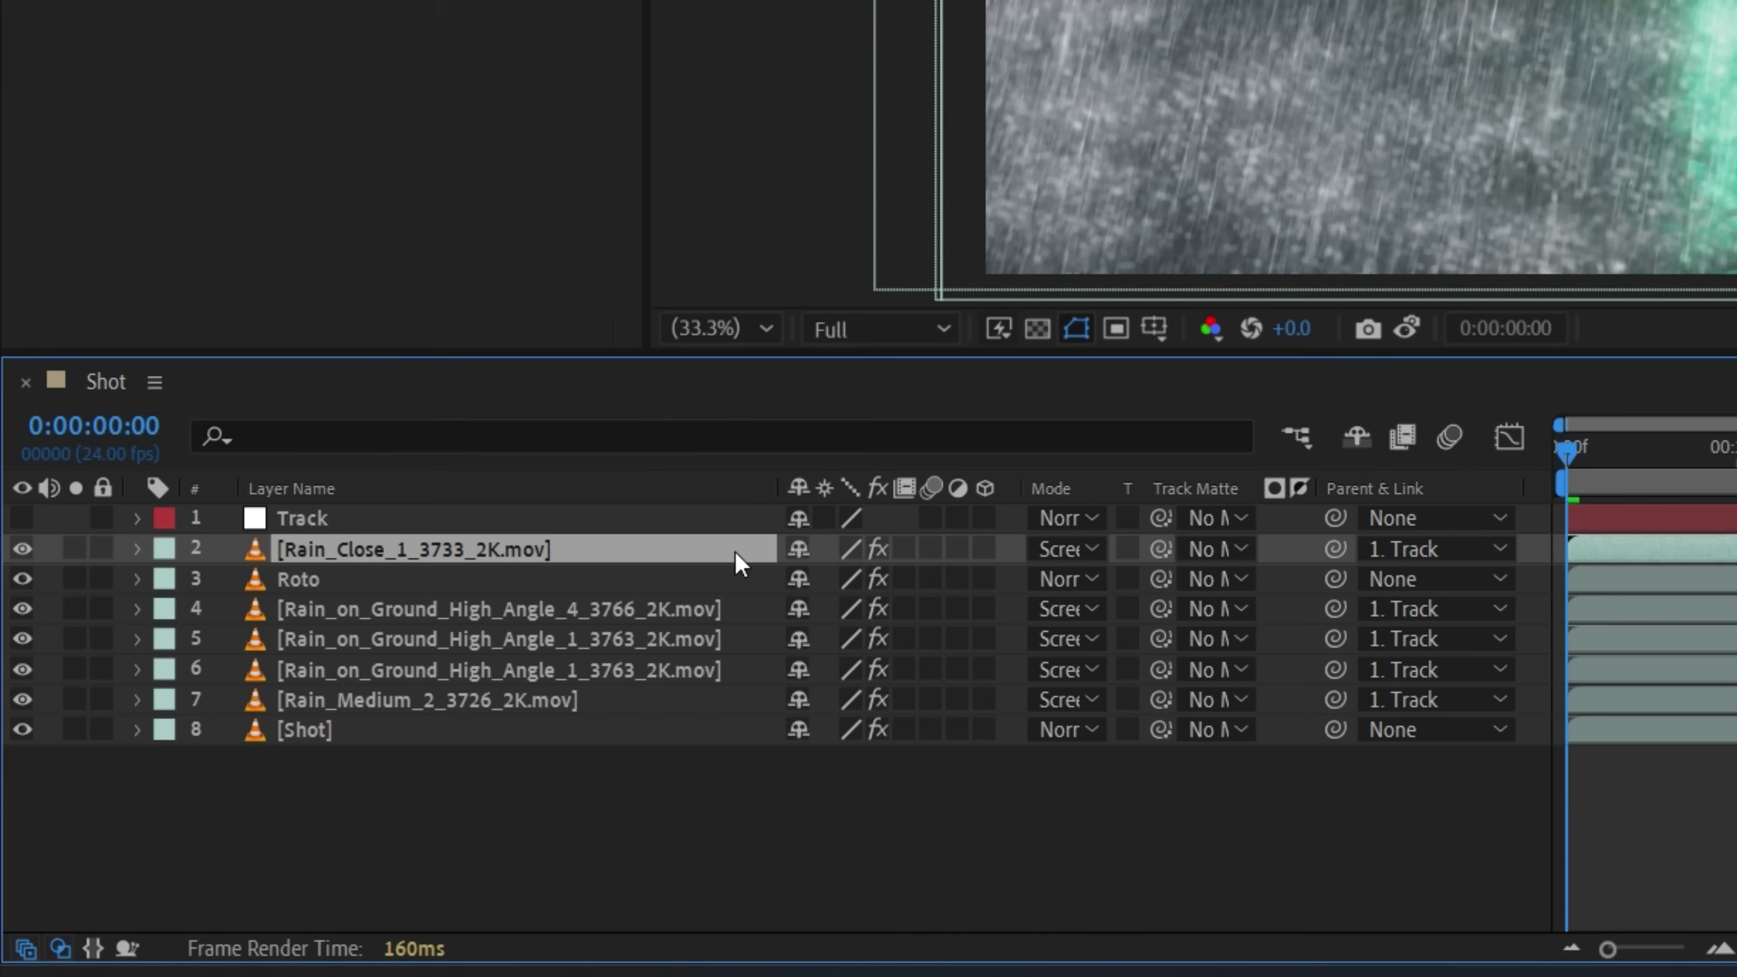
Step: Duplicate the close rain layer, show its Scale, and make the copy start earlier
key(ctrl+d)
key(s)
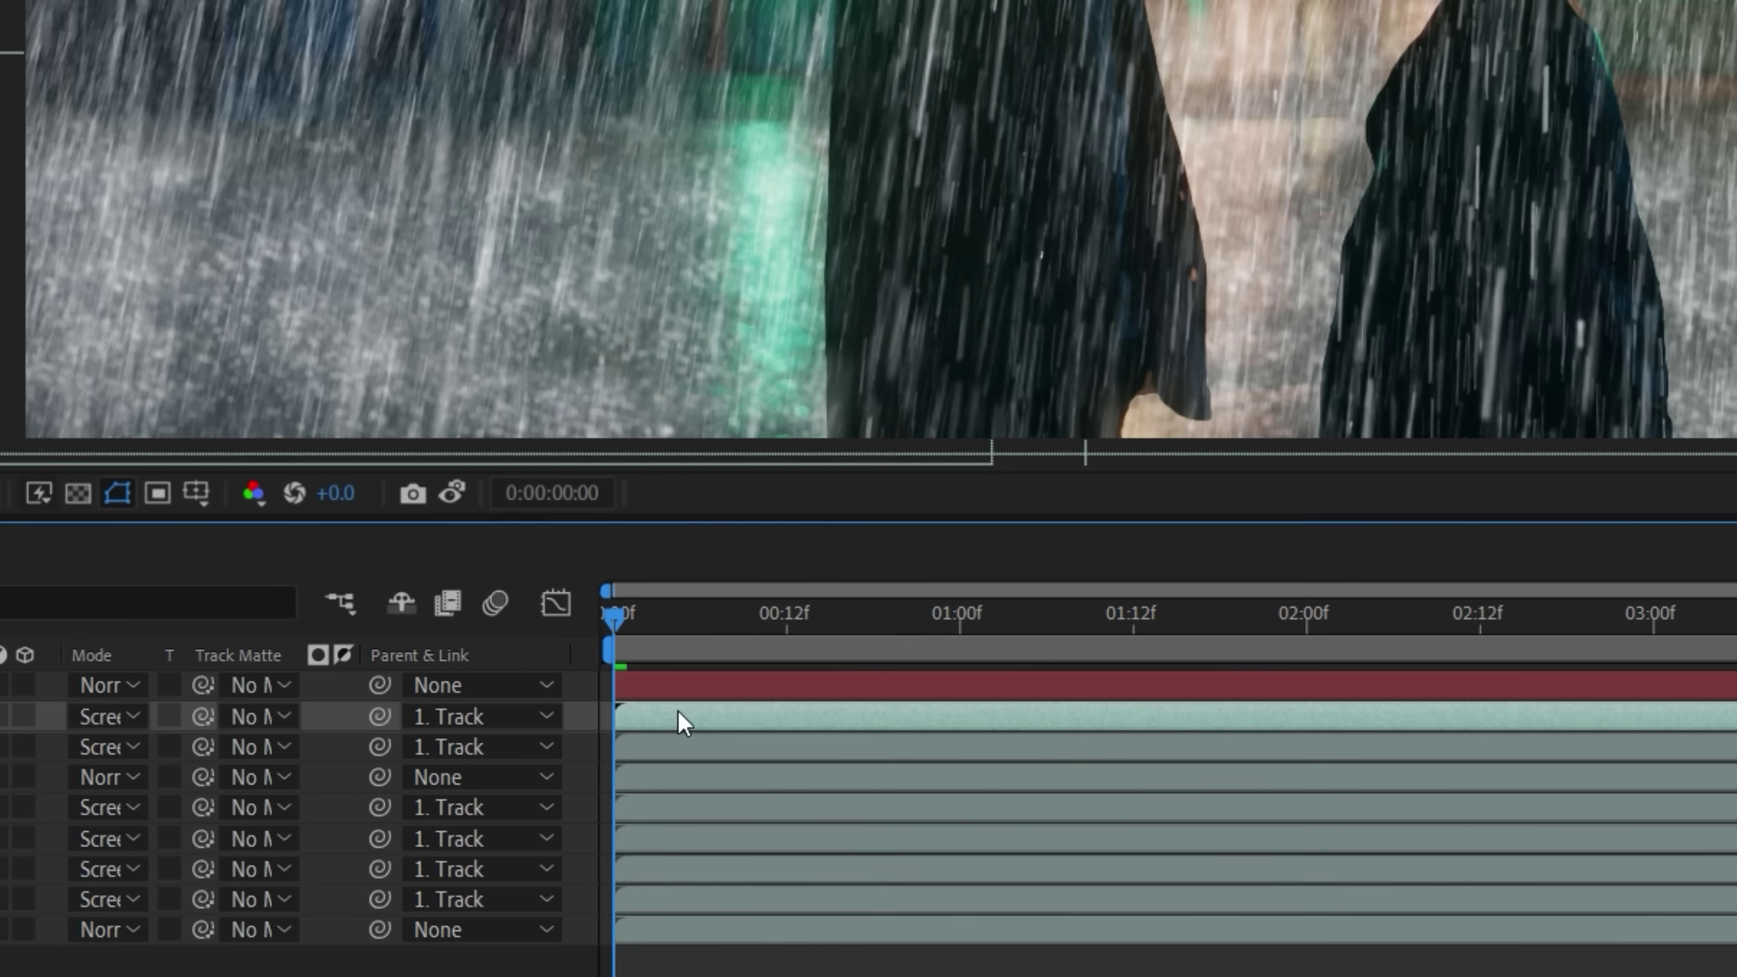
drag(679, 713, 652, 711)
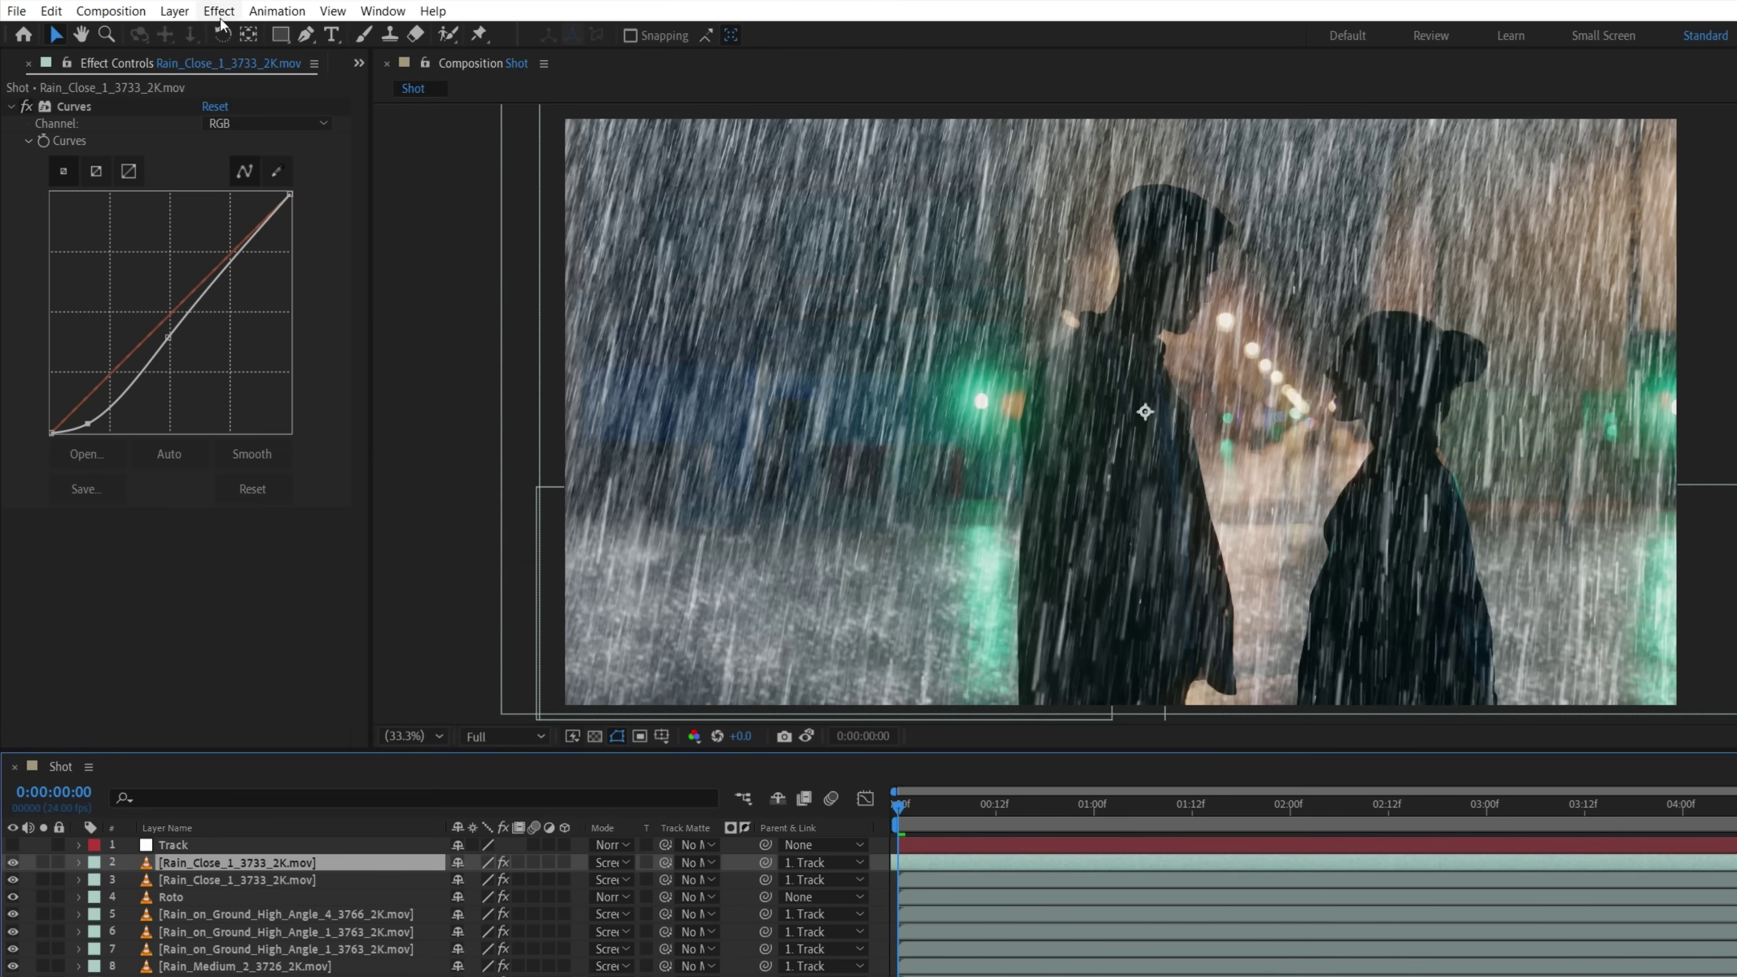
Step: Add Camera Lens Blur to the close rain layer
click(219, 11)
mouse_move(506, 179)
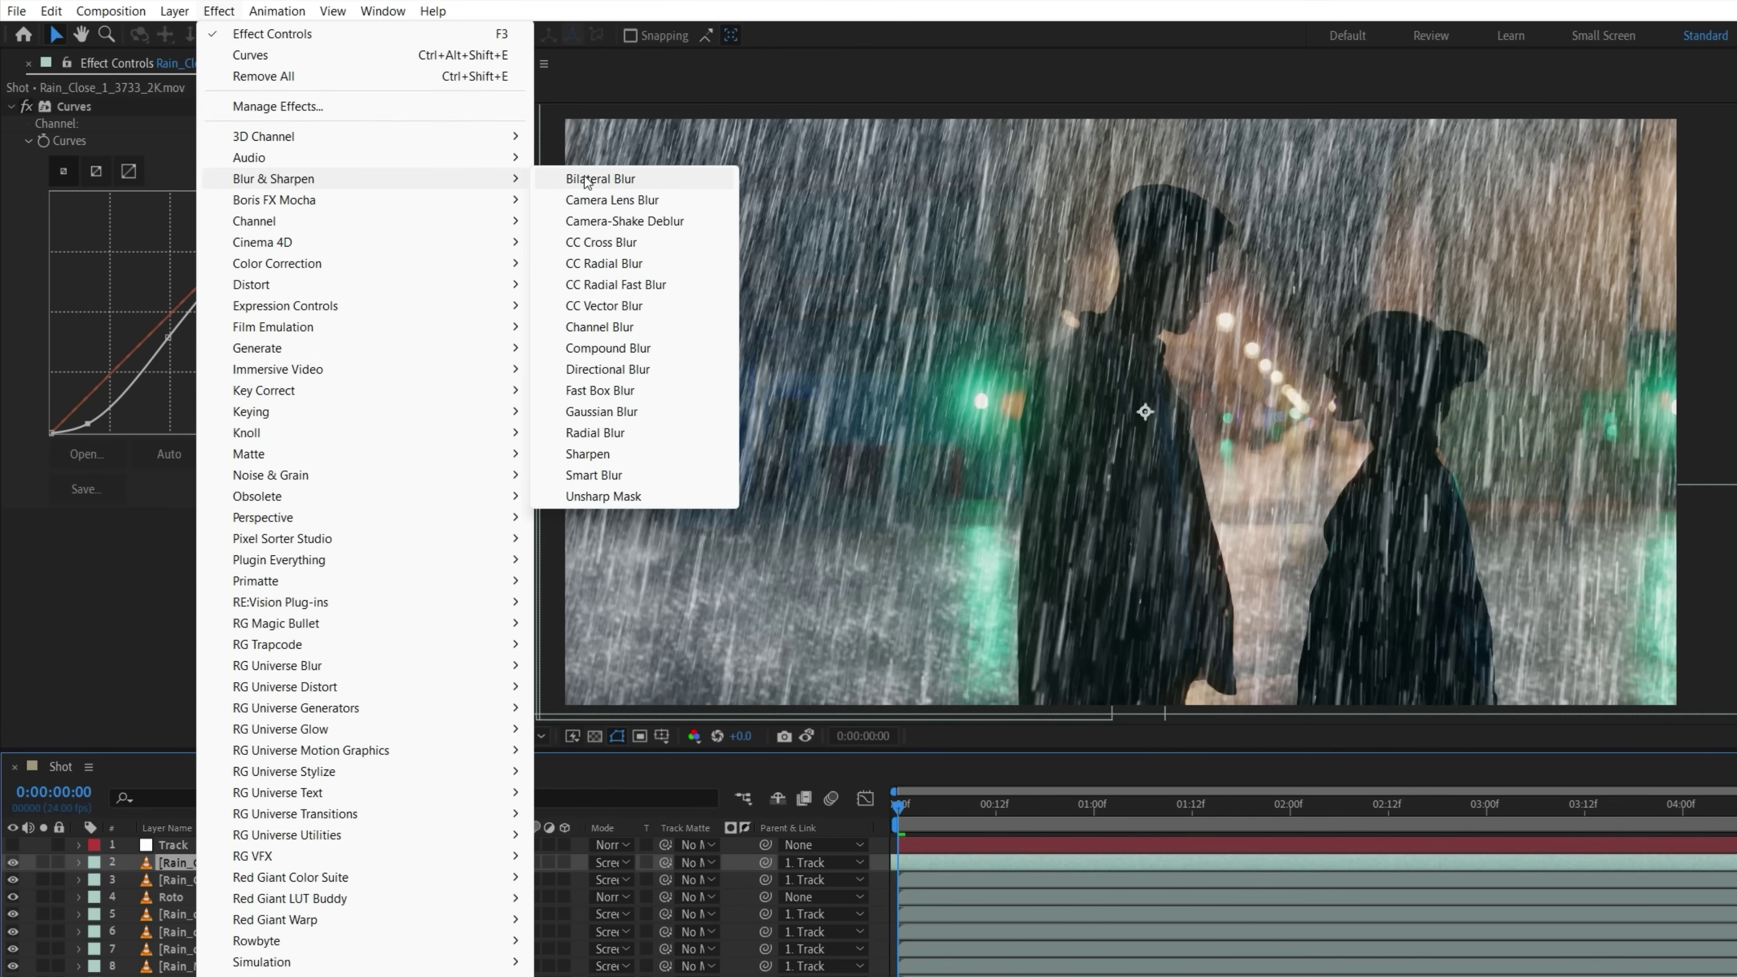
click(607, 200)
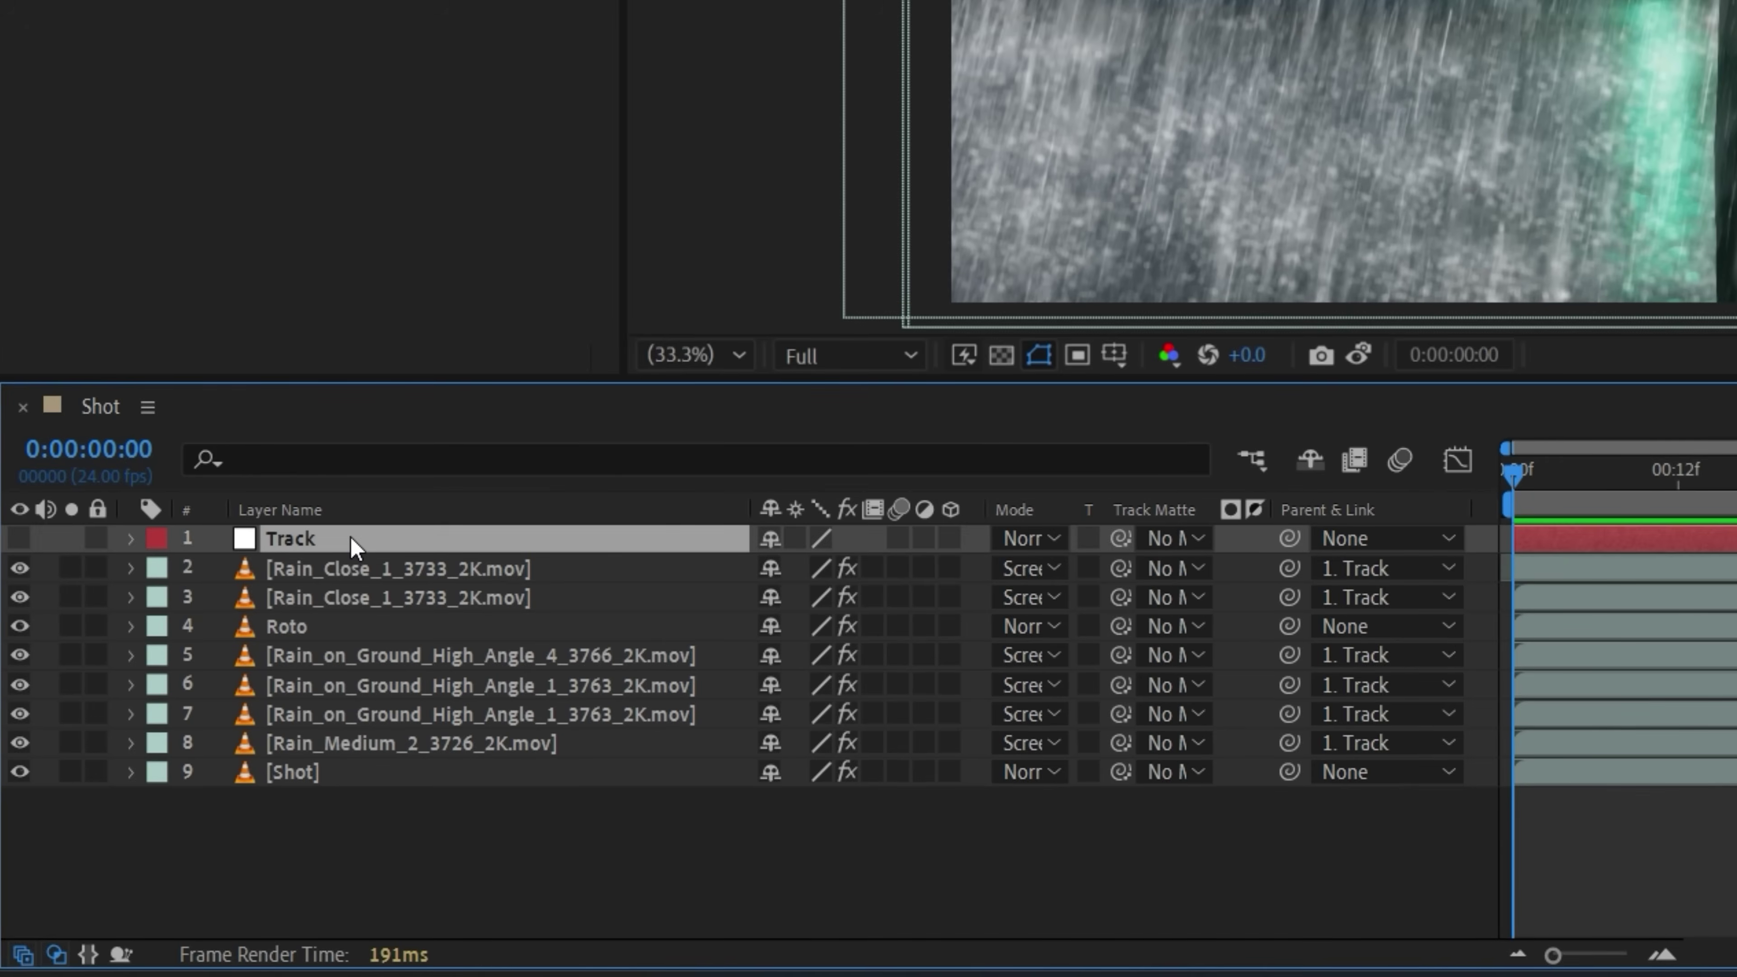
Step: Duplicate the Track null and pre-compose the background rain layers with Track as 'Rain Background'
key(ctrl+d)
drag(352, 568, 373, 668)
shift+click(465, 764)
right_click(465, 765)
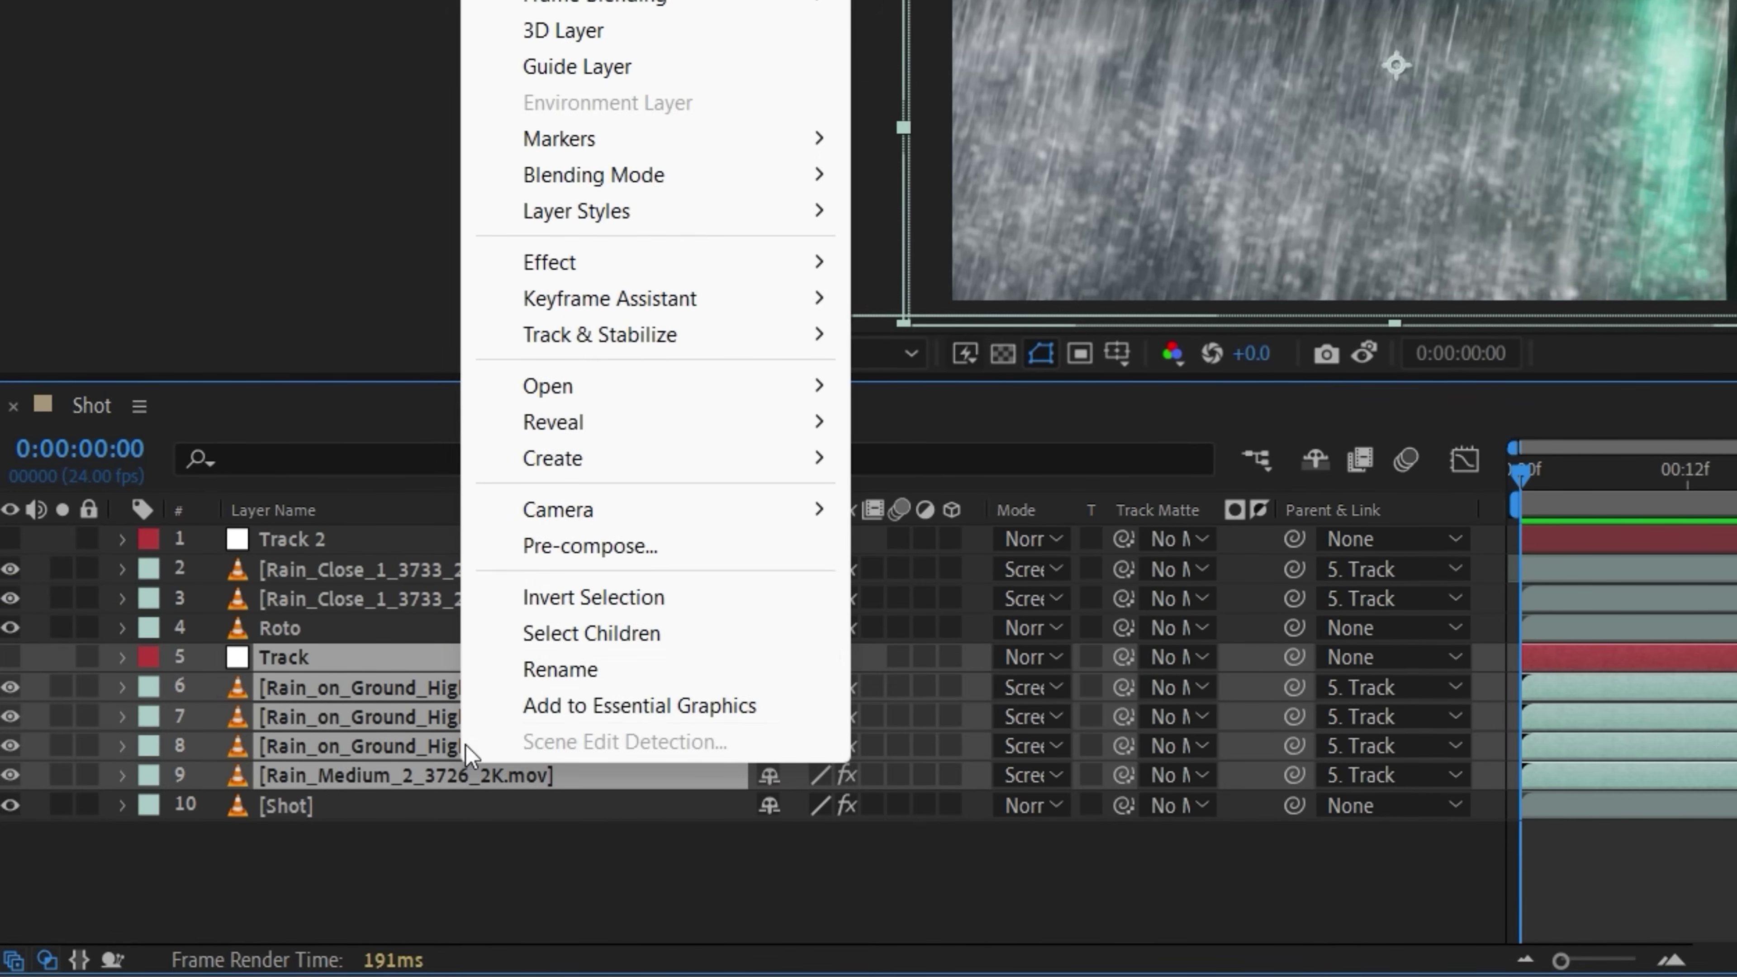
click(554, 551)
text(Rain Background)
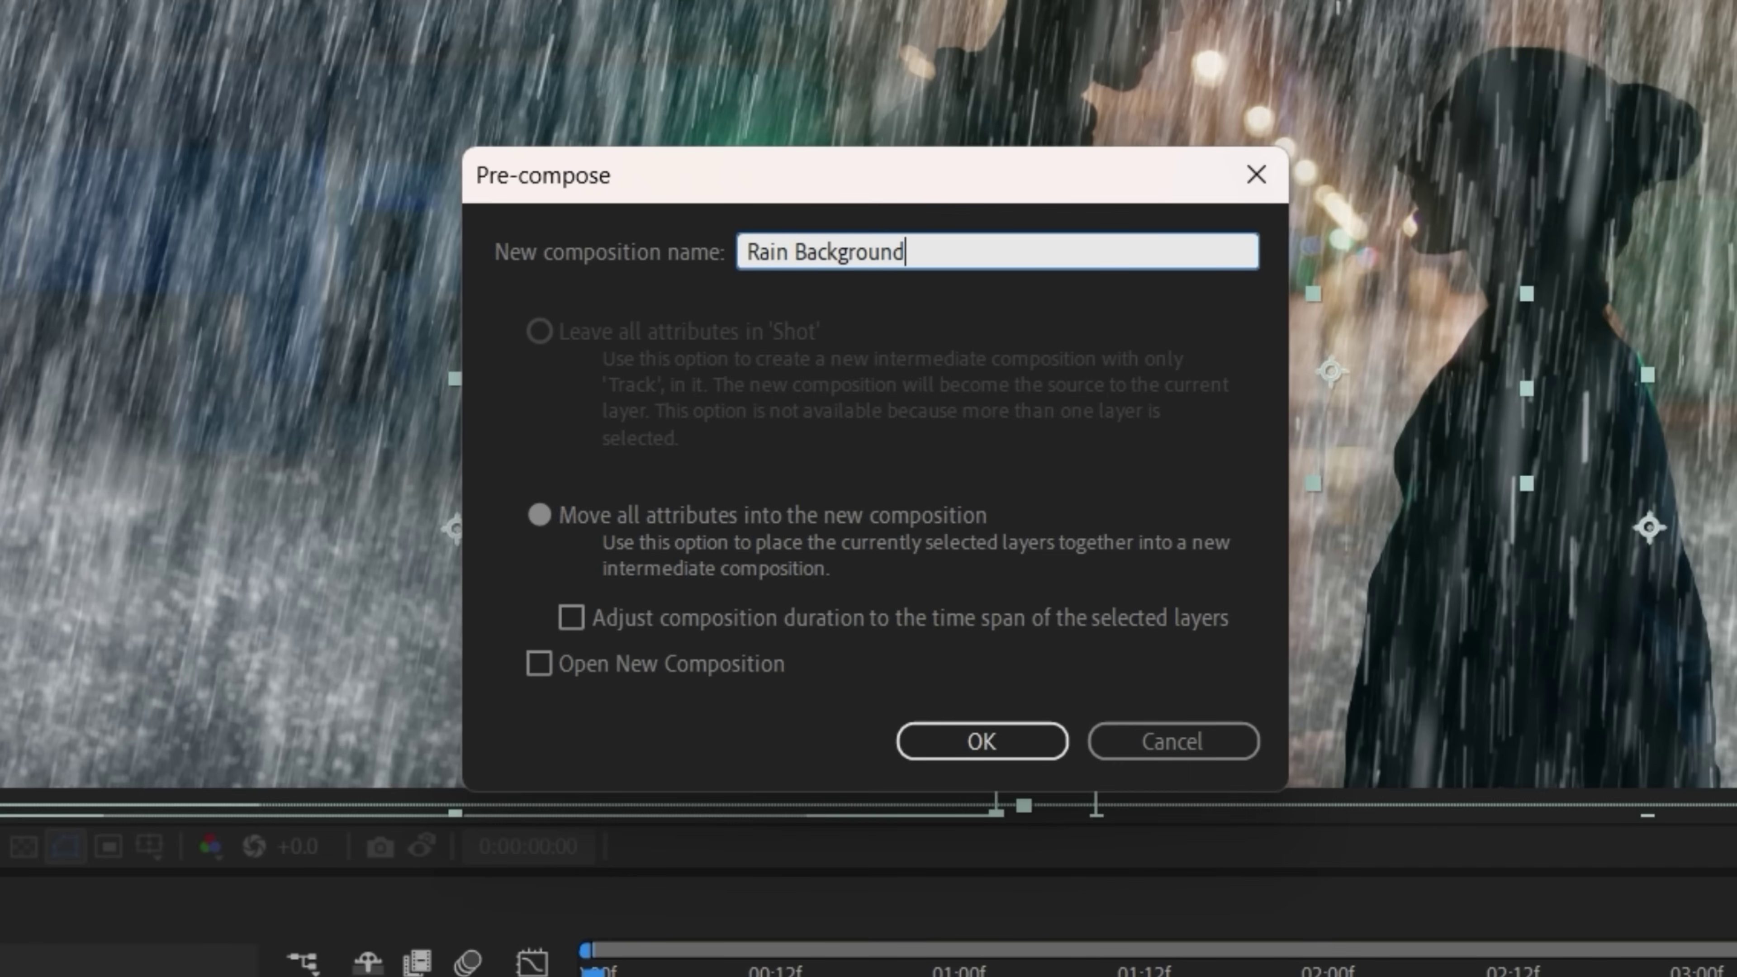
key(Return)
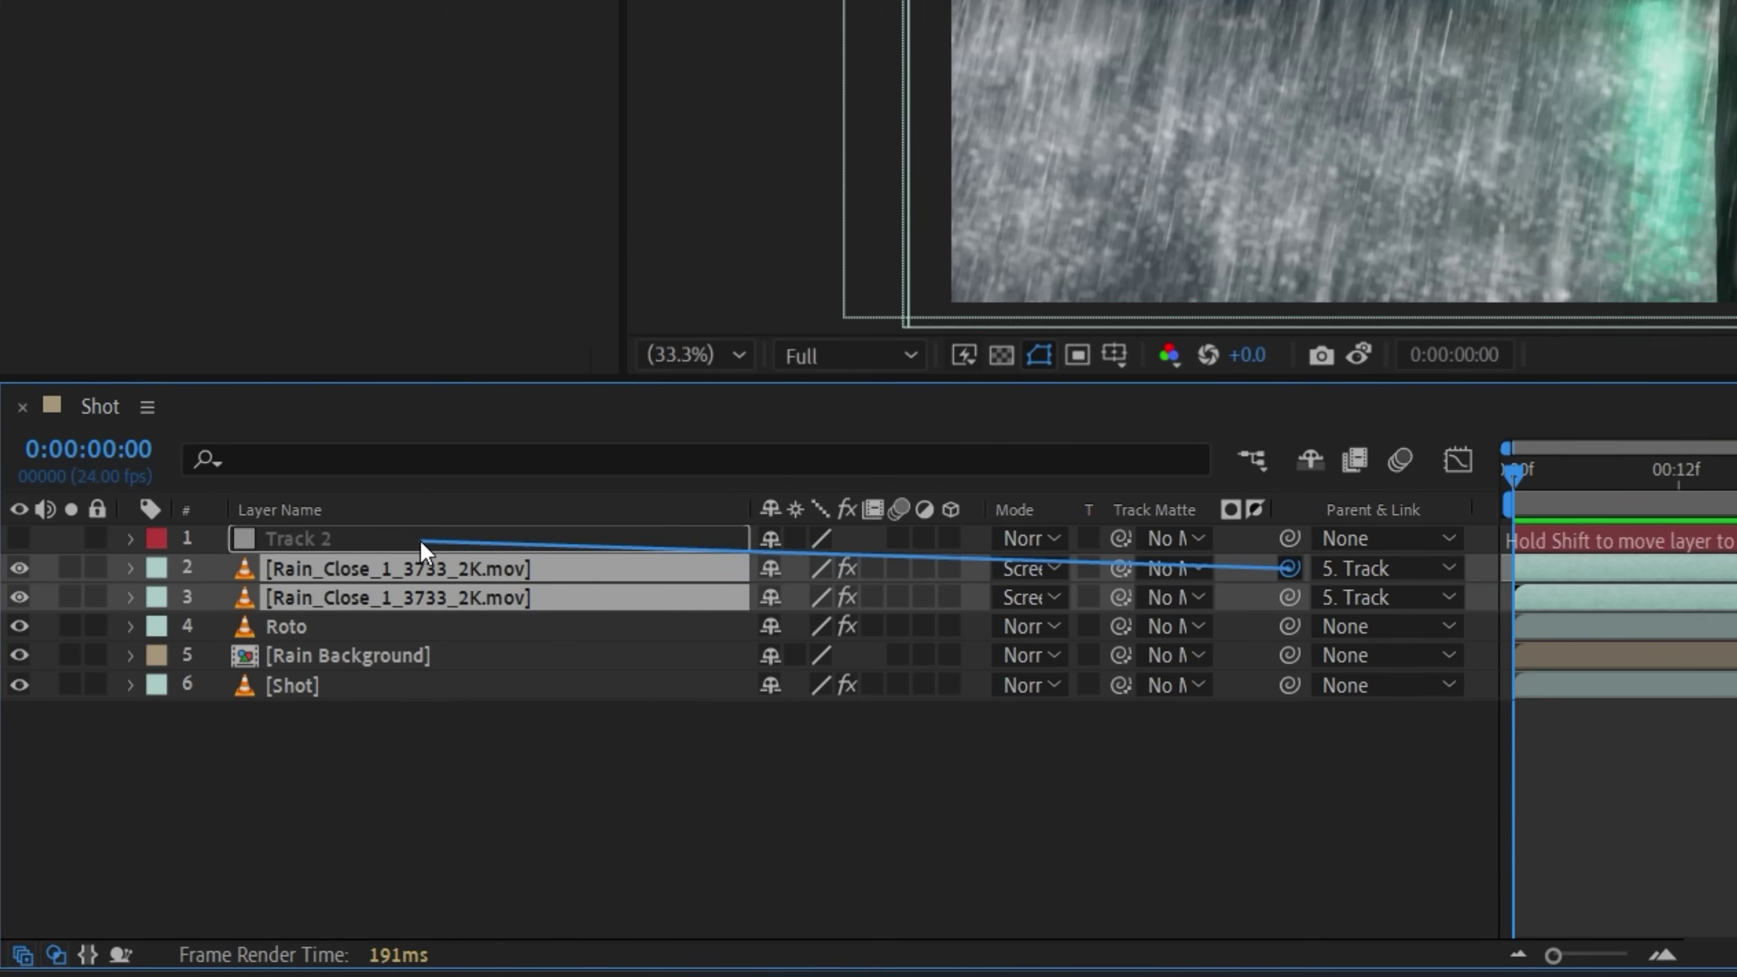
Step: Select Track 2 with the close rain layers and pre-compose them
shift+click(420, 544)
right_click(420, 544)
click(514, 334)
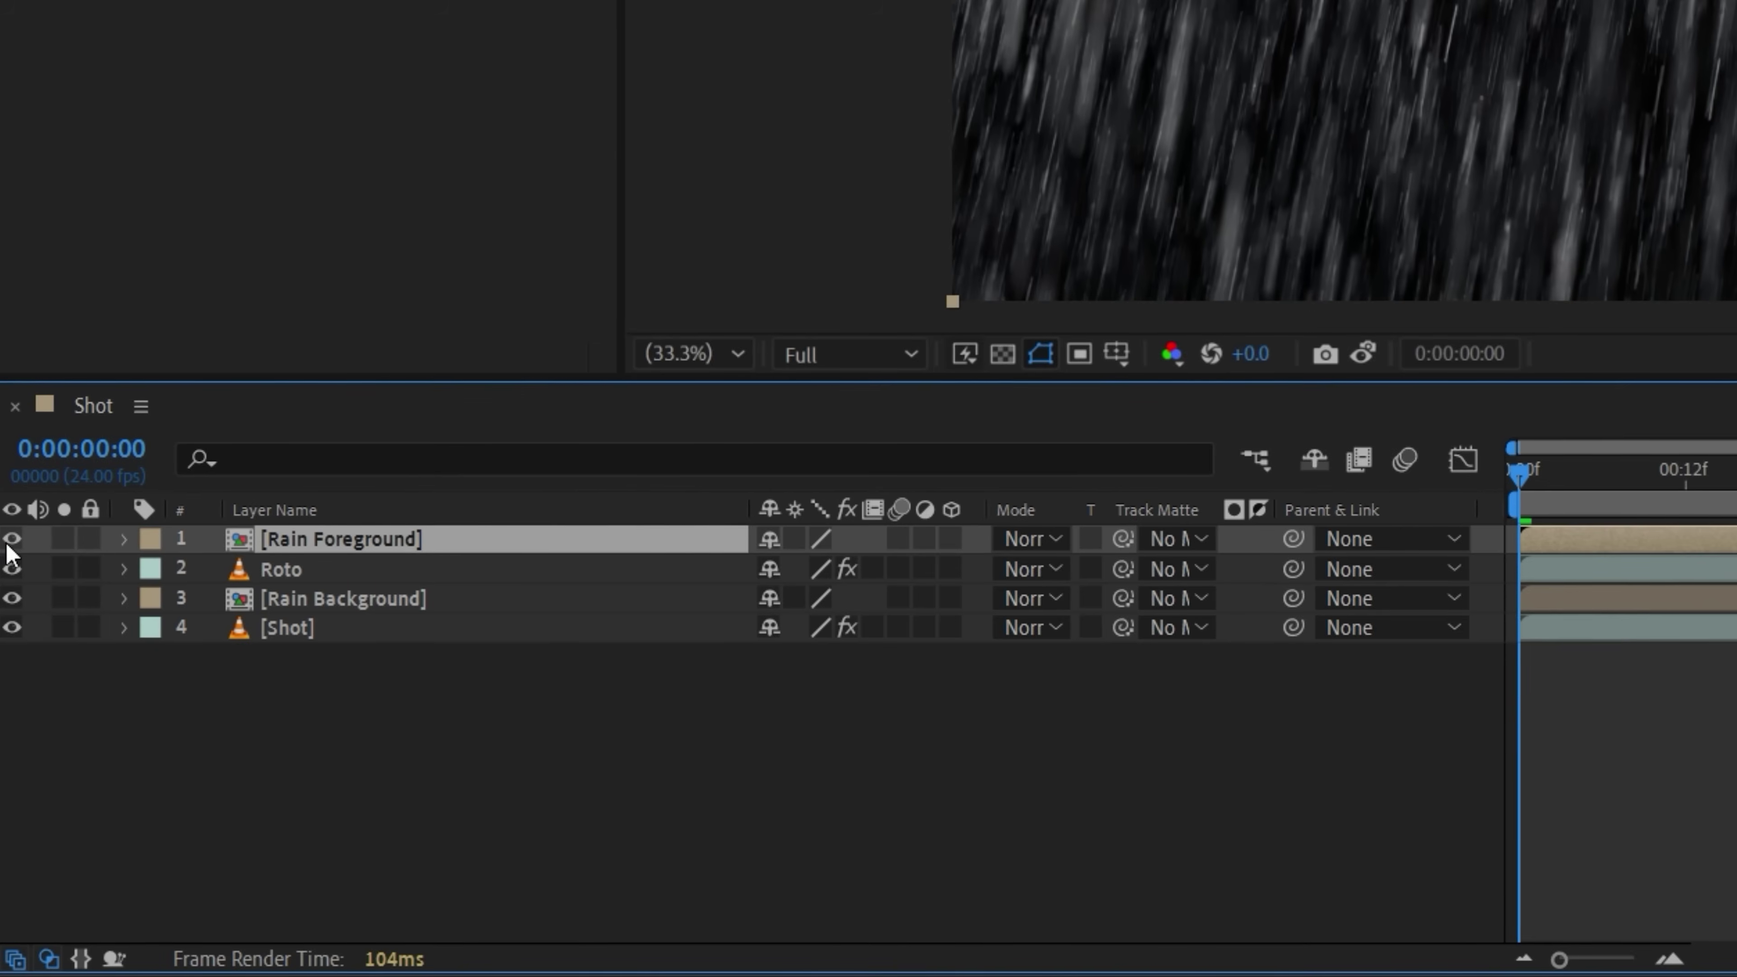
Step: Finish the Rain Foreground precomp, hide the rain precomps, and add an adjustment layer
click(14, 539)
click(14, 598)
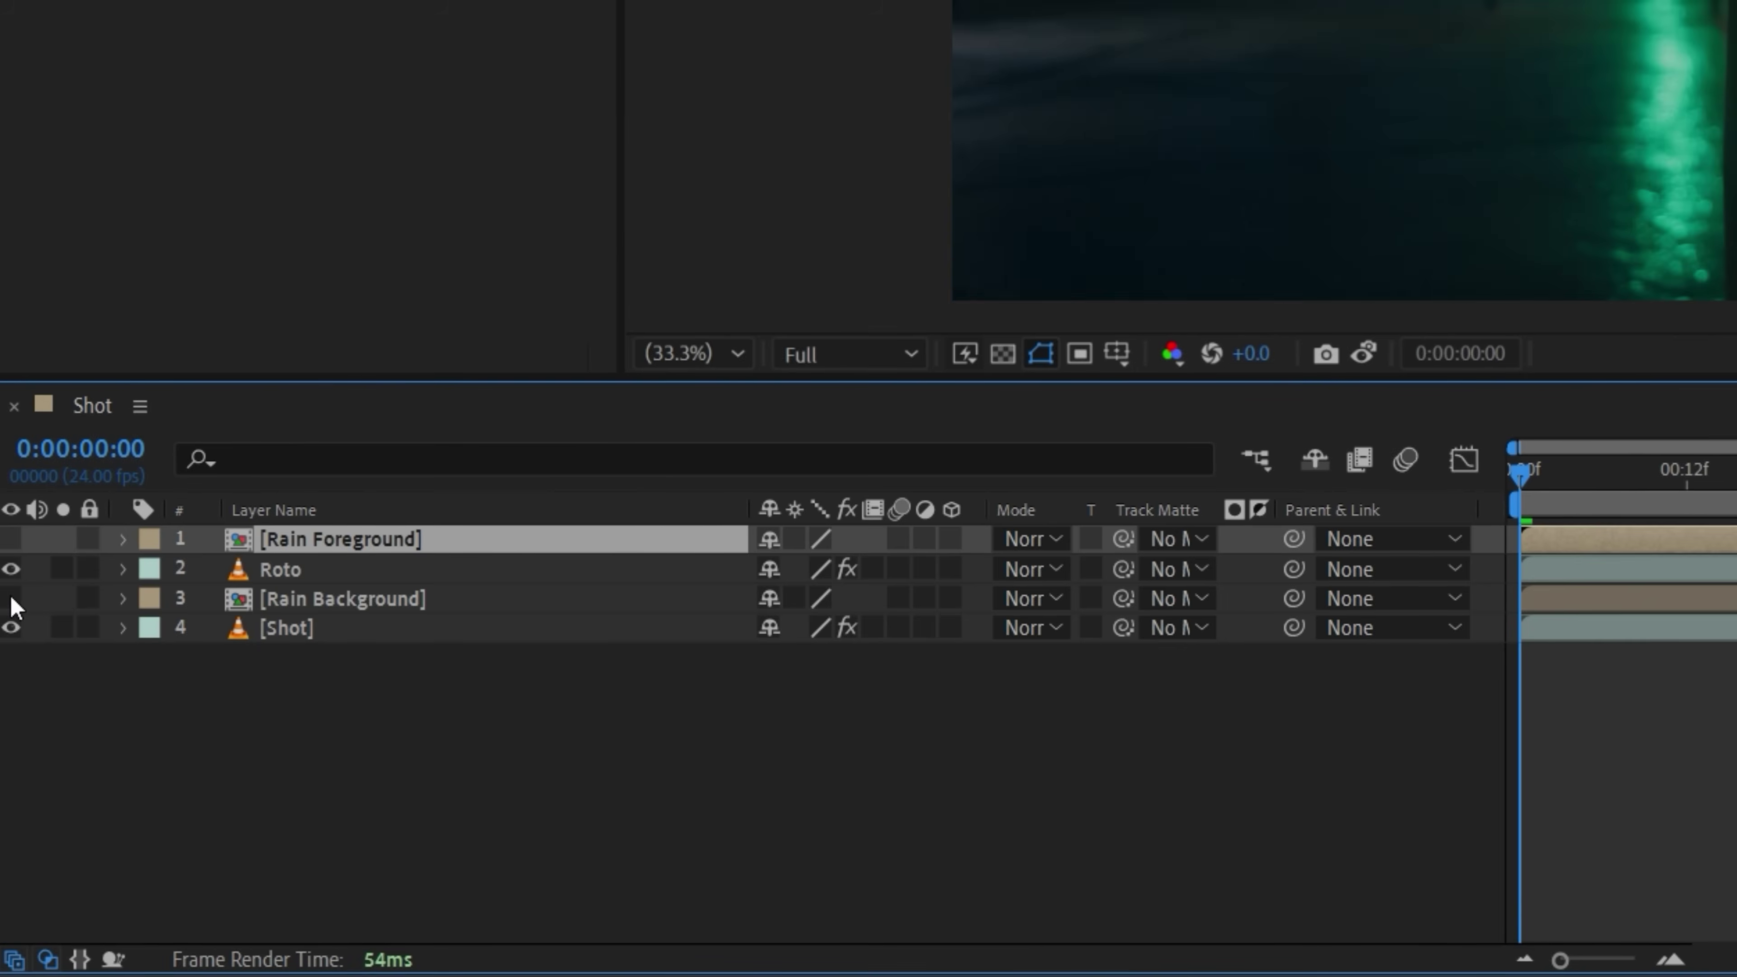
right_click(630, 257)
mouse_move(889, 275)
click(1156, 545)
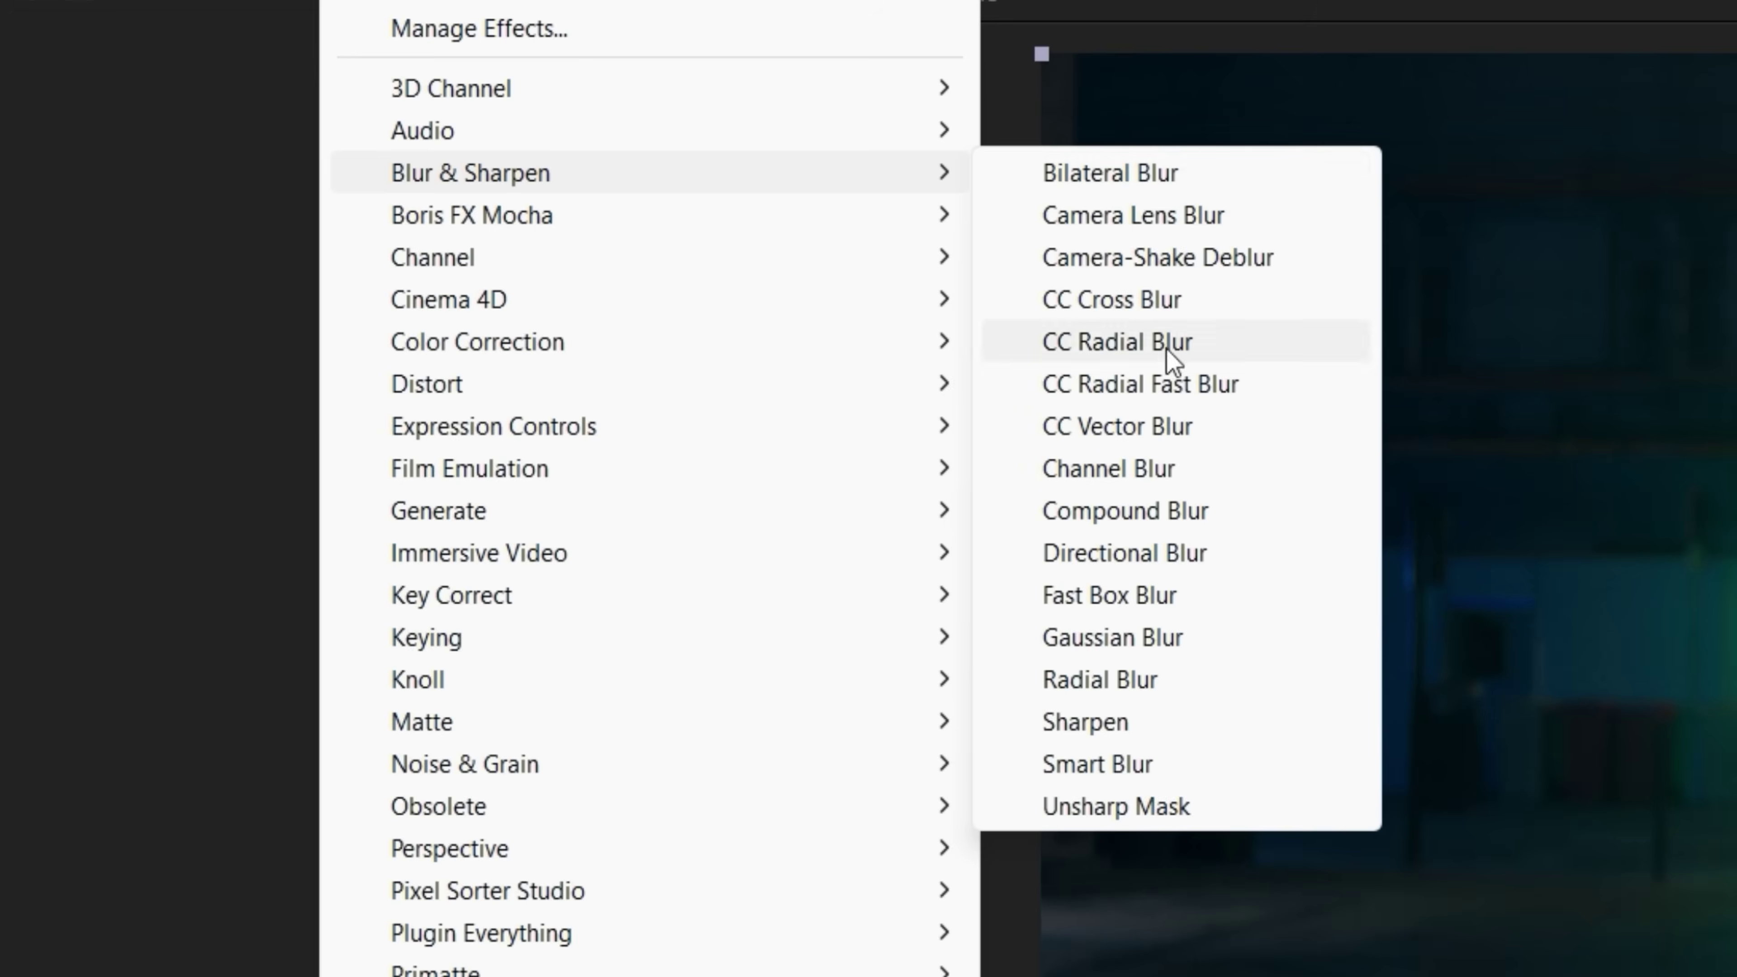
Step: Give the adjustment layer a Fast Box Blur of radius 162 and a contrasty Curves
click(1105, 593)
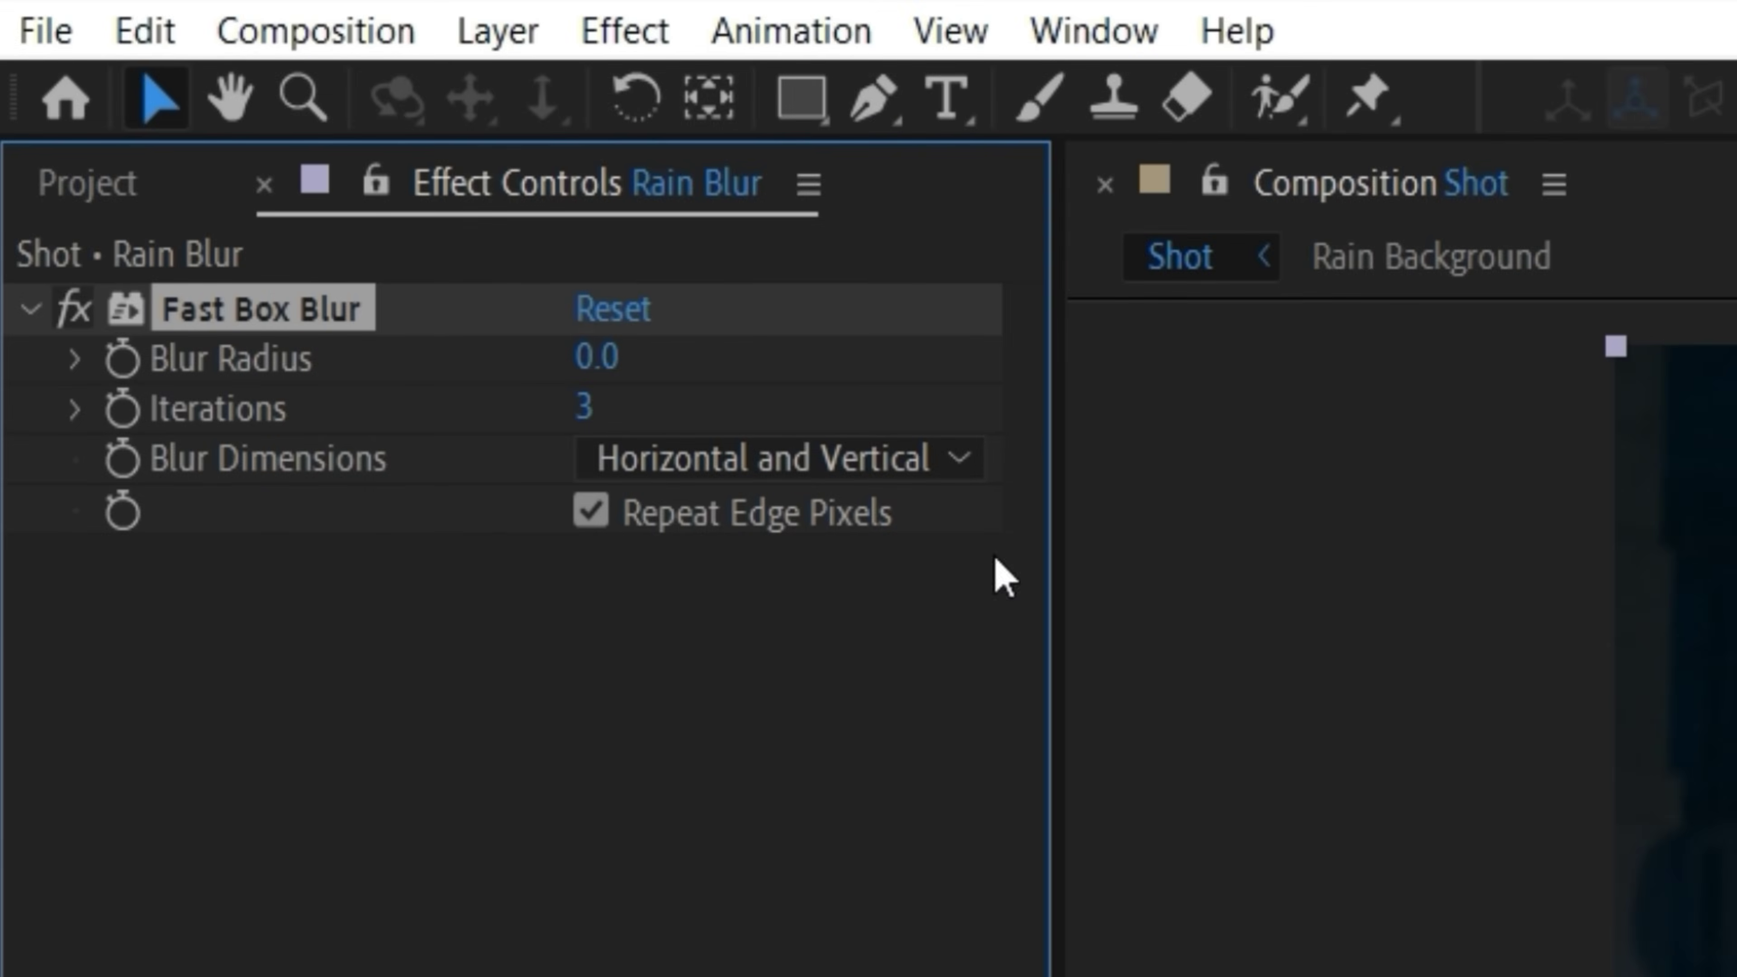
drag(972, 351, 1068, 351)
click(624, 31)
click(684, 627)
drag(333, 327, 248, 327)
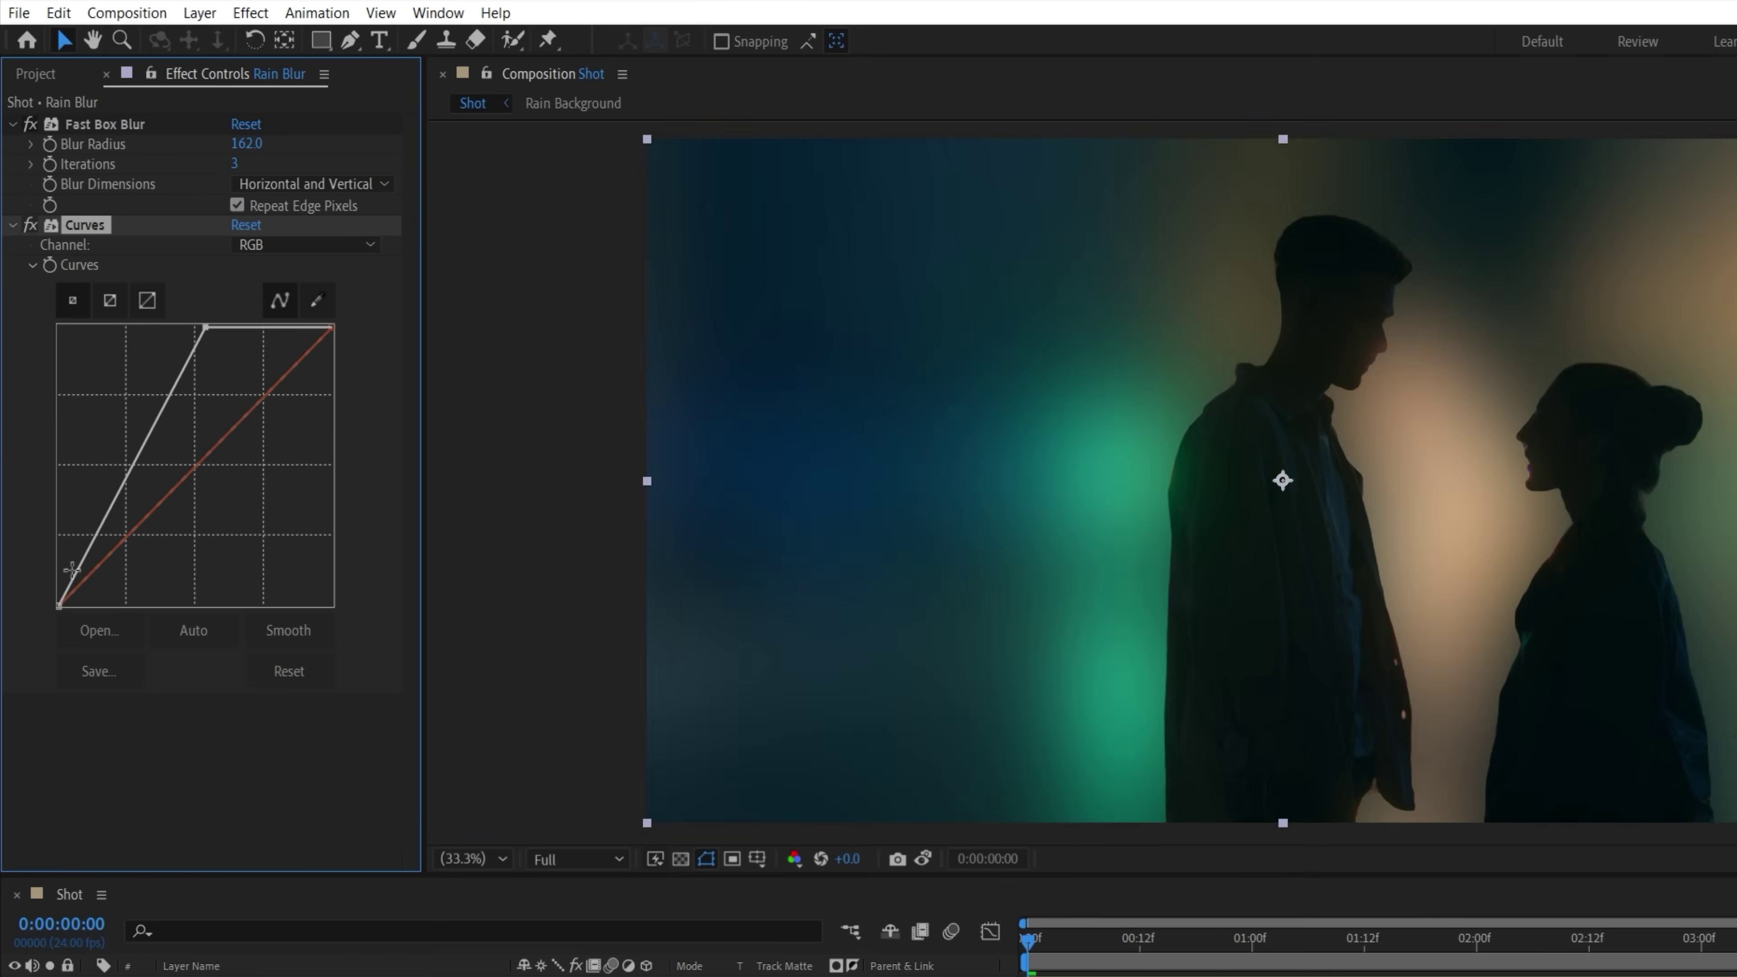
drag(59, 605, 69, 601)
click(787, 976)
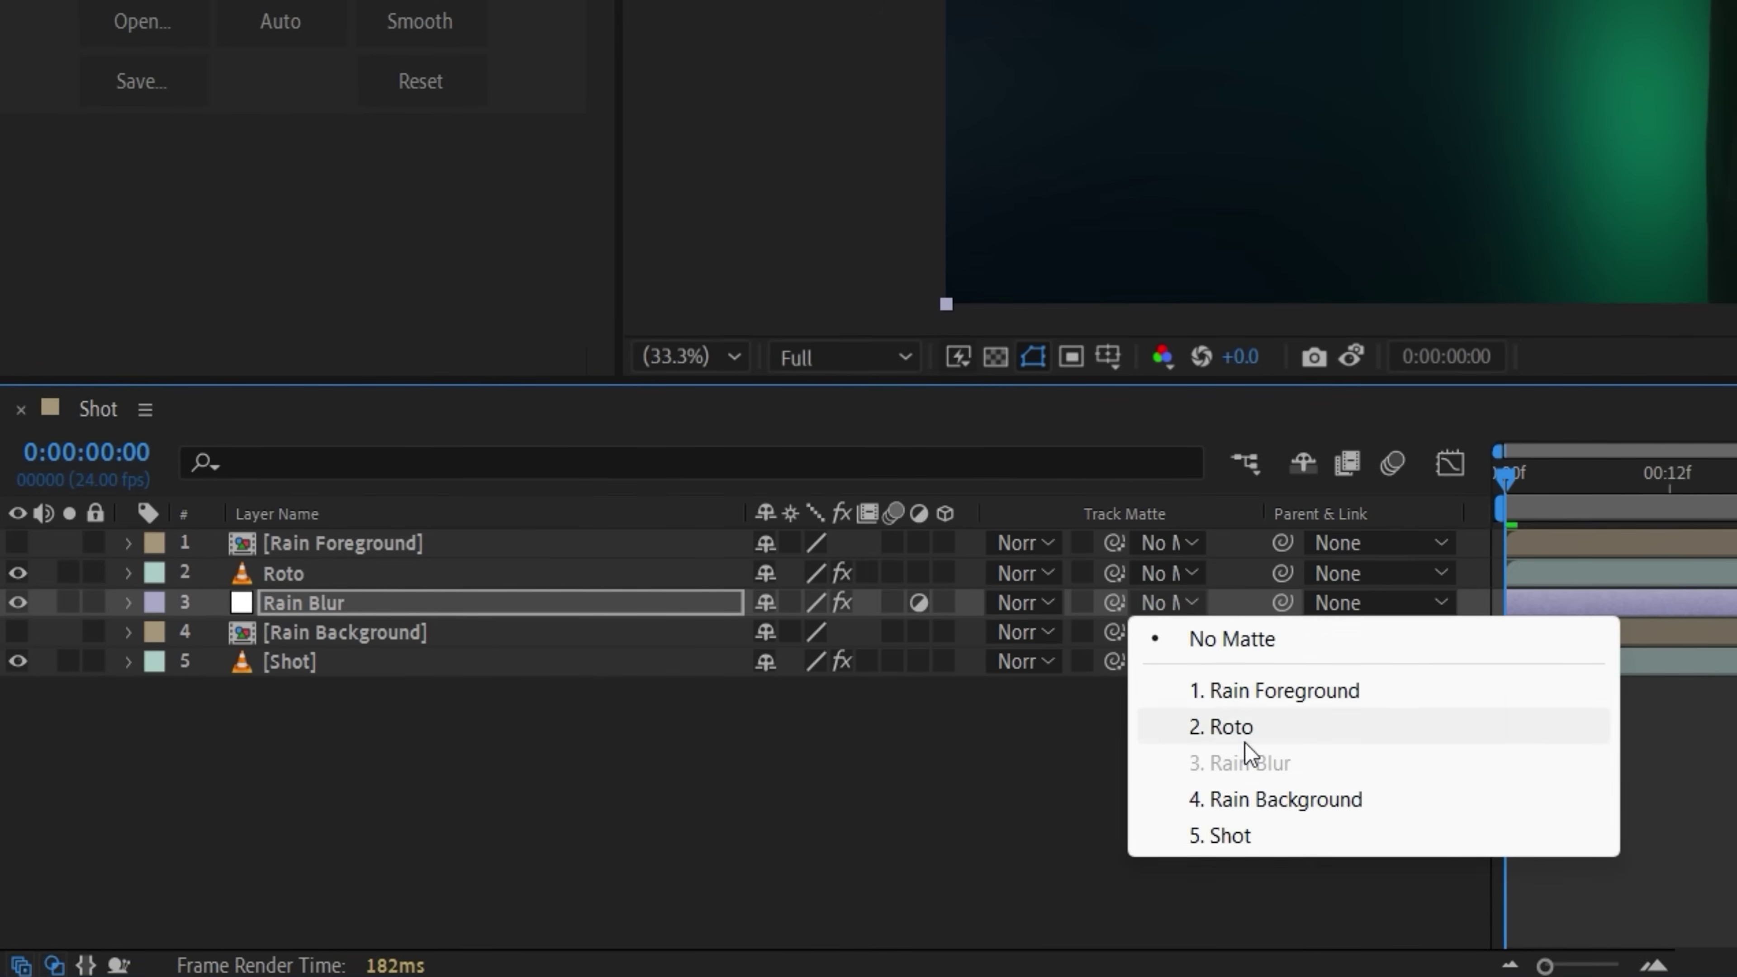
Step: Set Rain Blur's track matte to Rain Background (Luma) and its Mode to Screen
click(1267, 802)
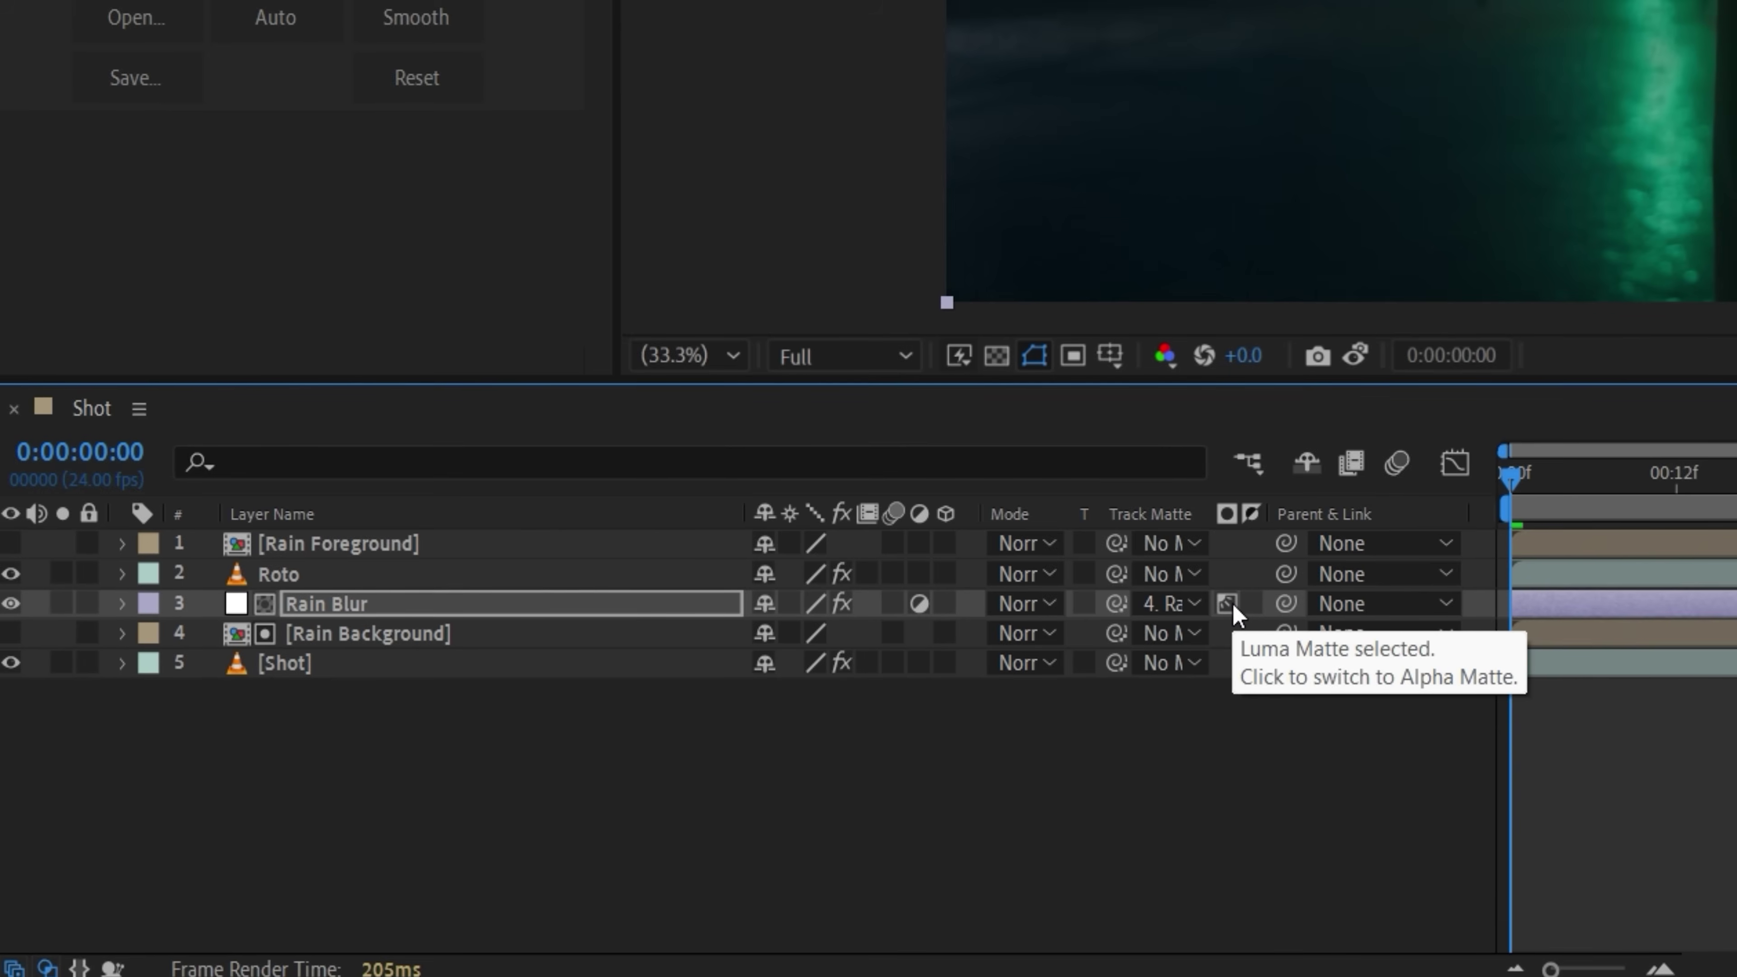
click(1051, 606)
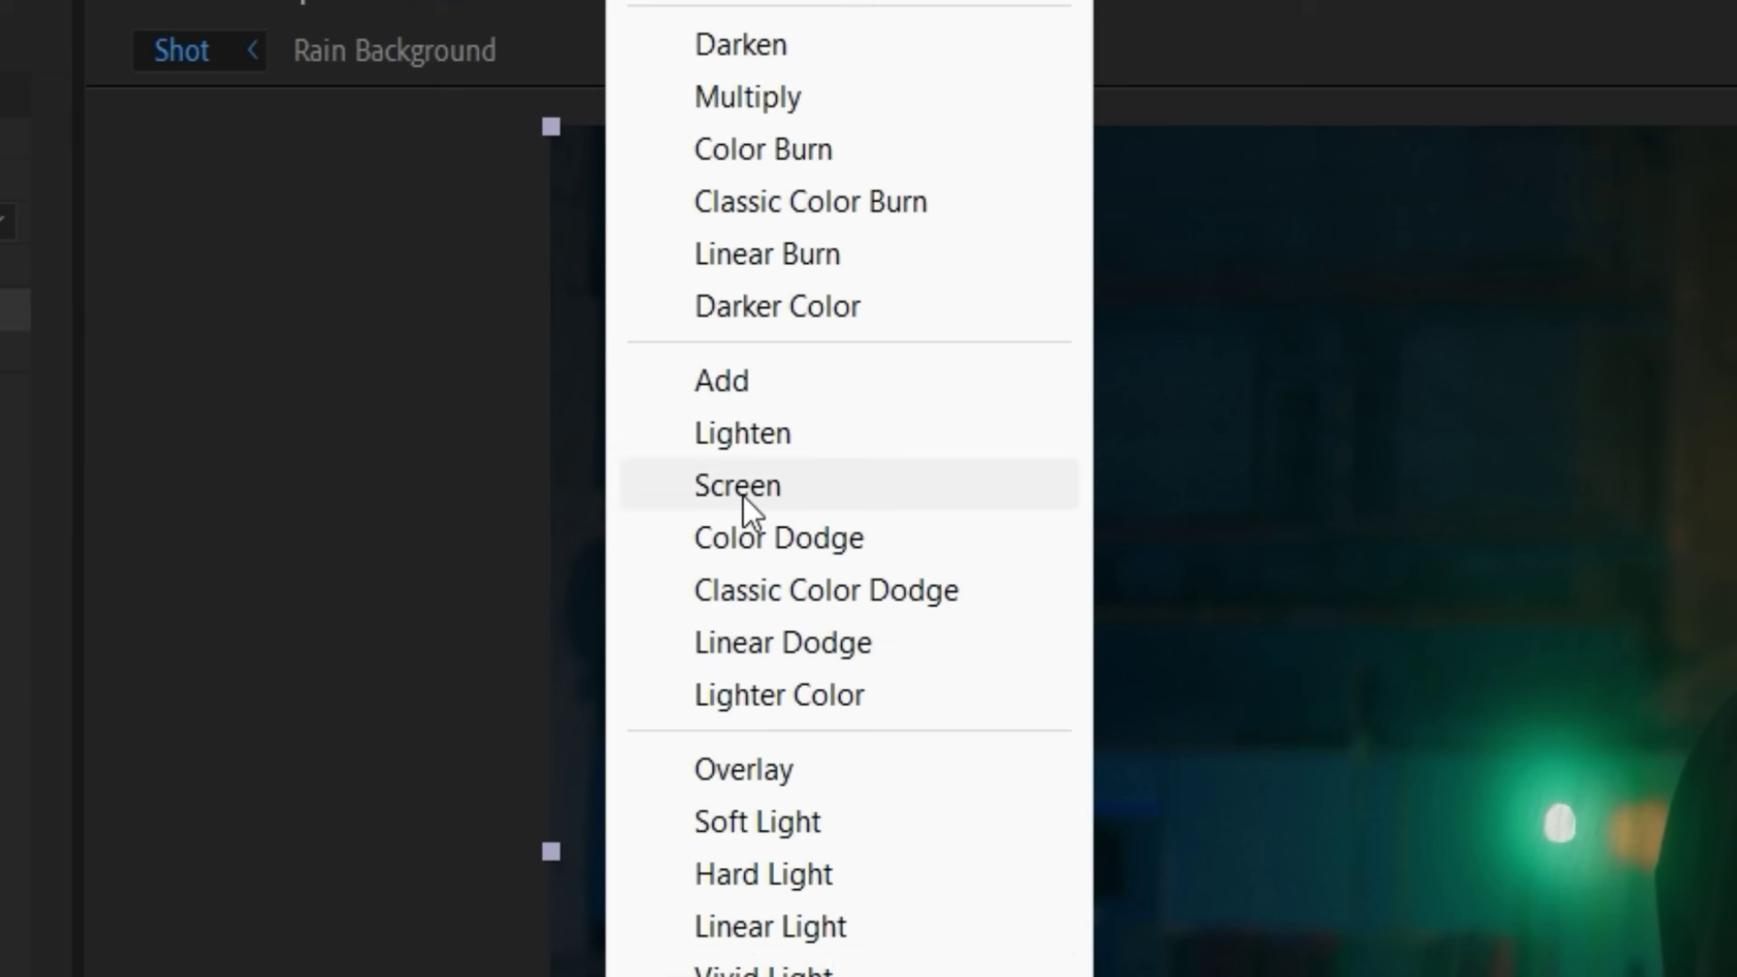
click(746, 486)
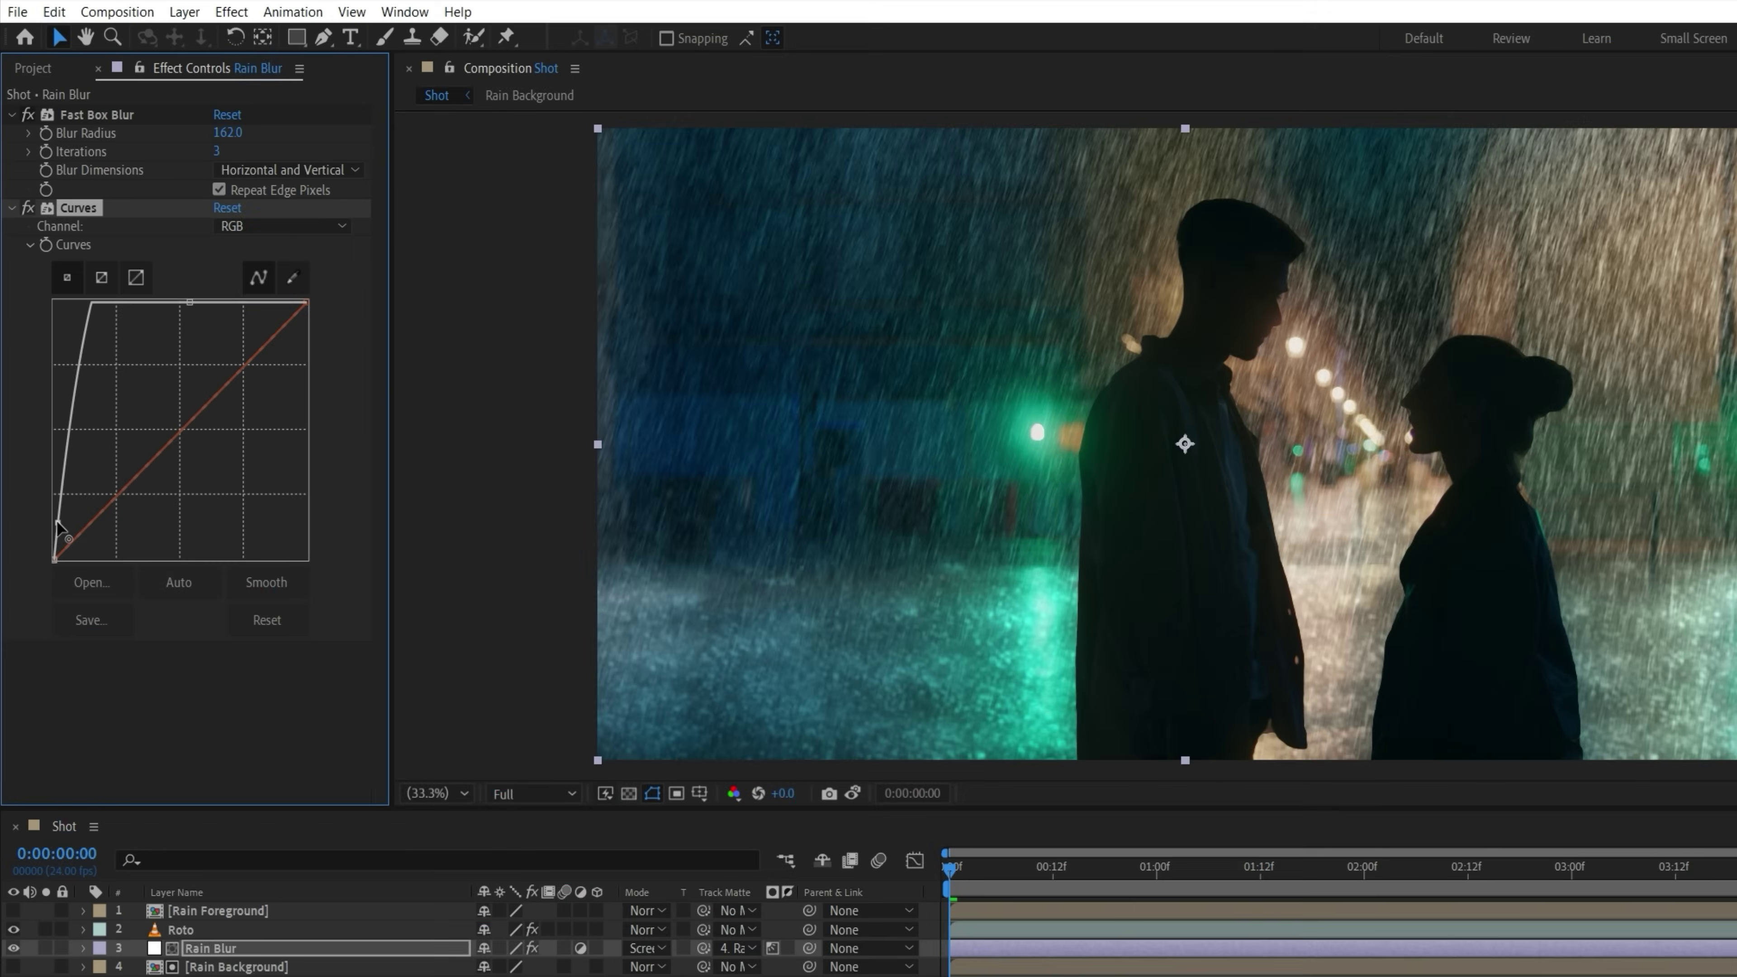
Step: Tame Rain Blur's glow curve, then give Rain Background an S-shaped Curves grade to darken the rain
mouse_move(72, 534)
mouse_down()
mouse_move(77, 504)
mouse_move(65, 556)
mouse_up()
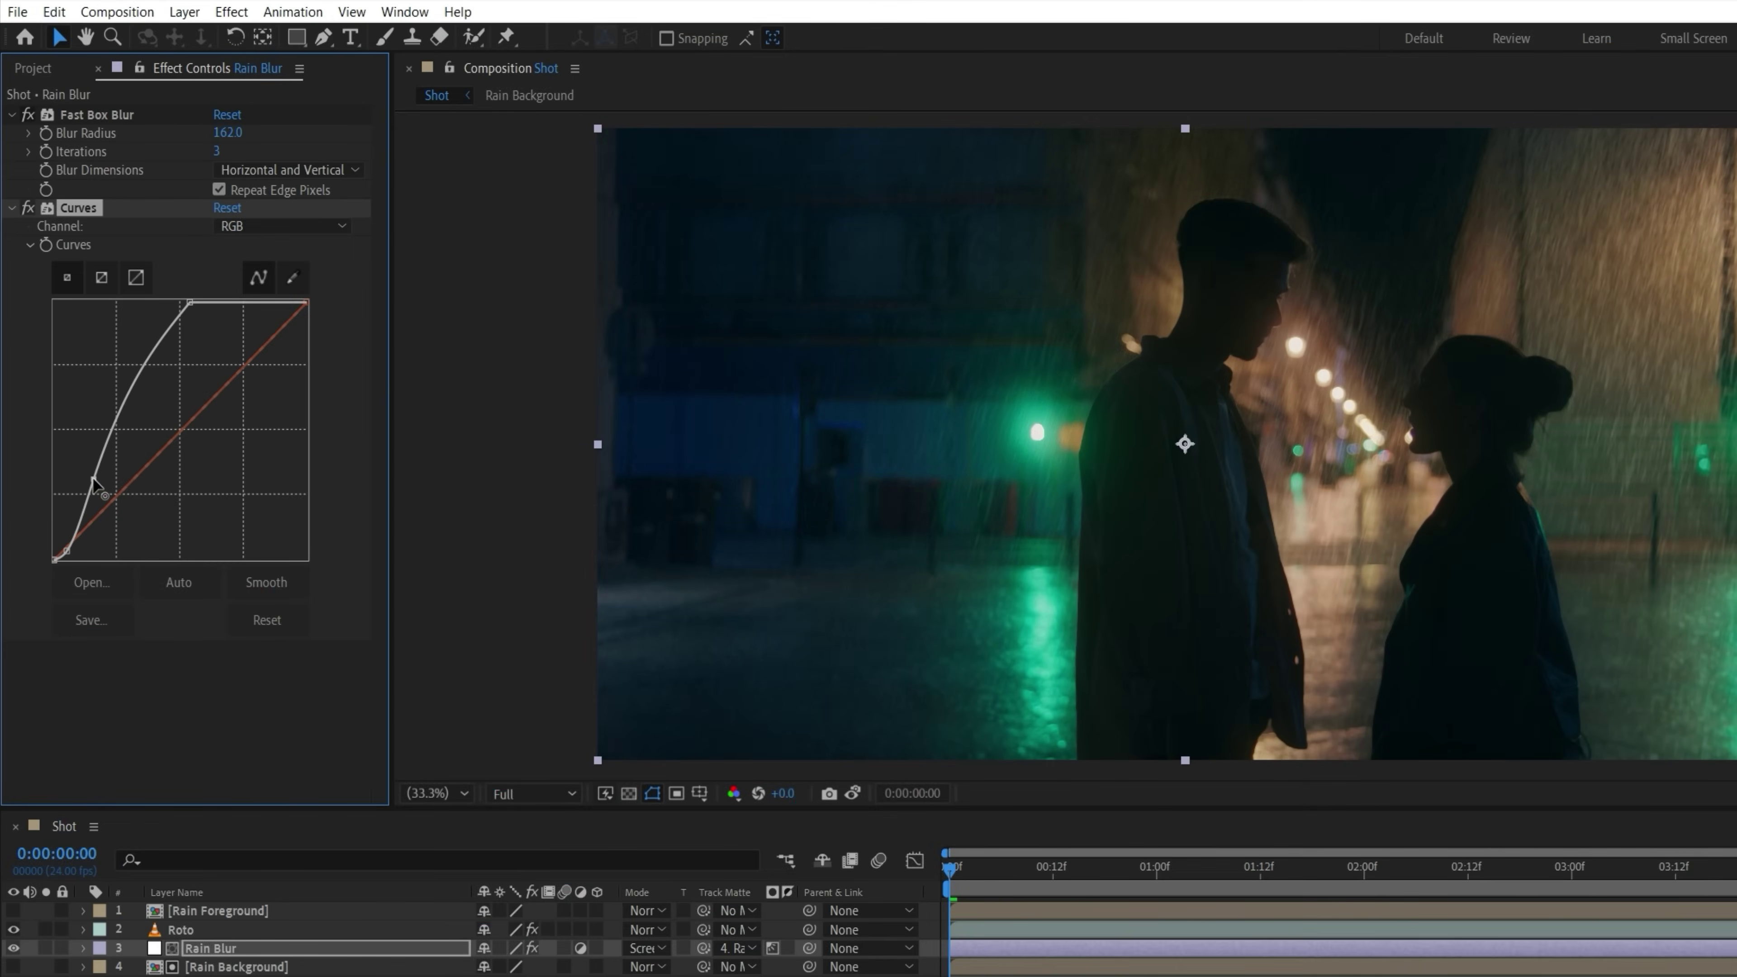
key(ctrl+Down)
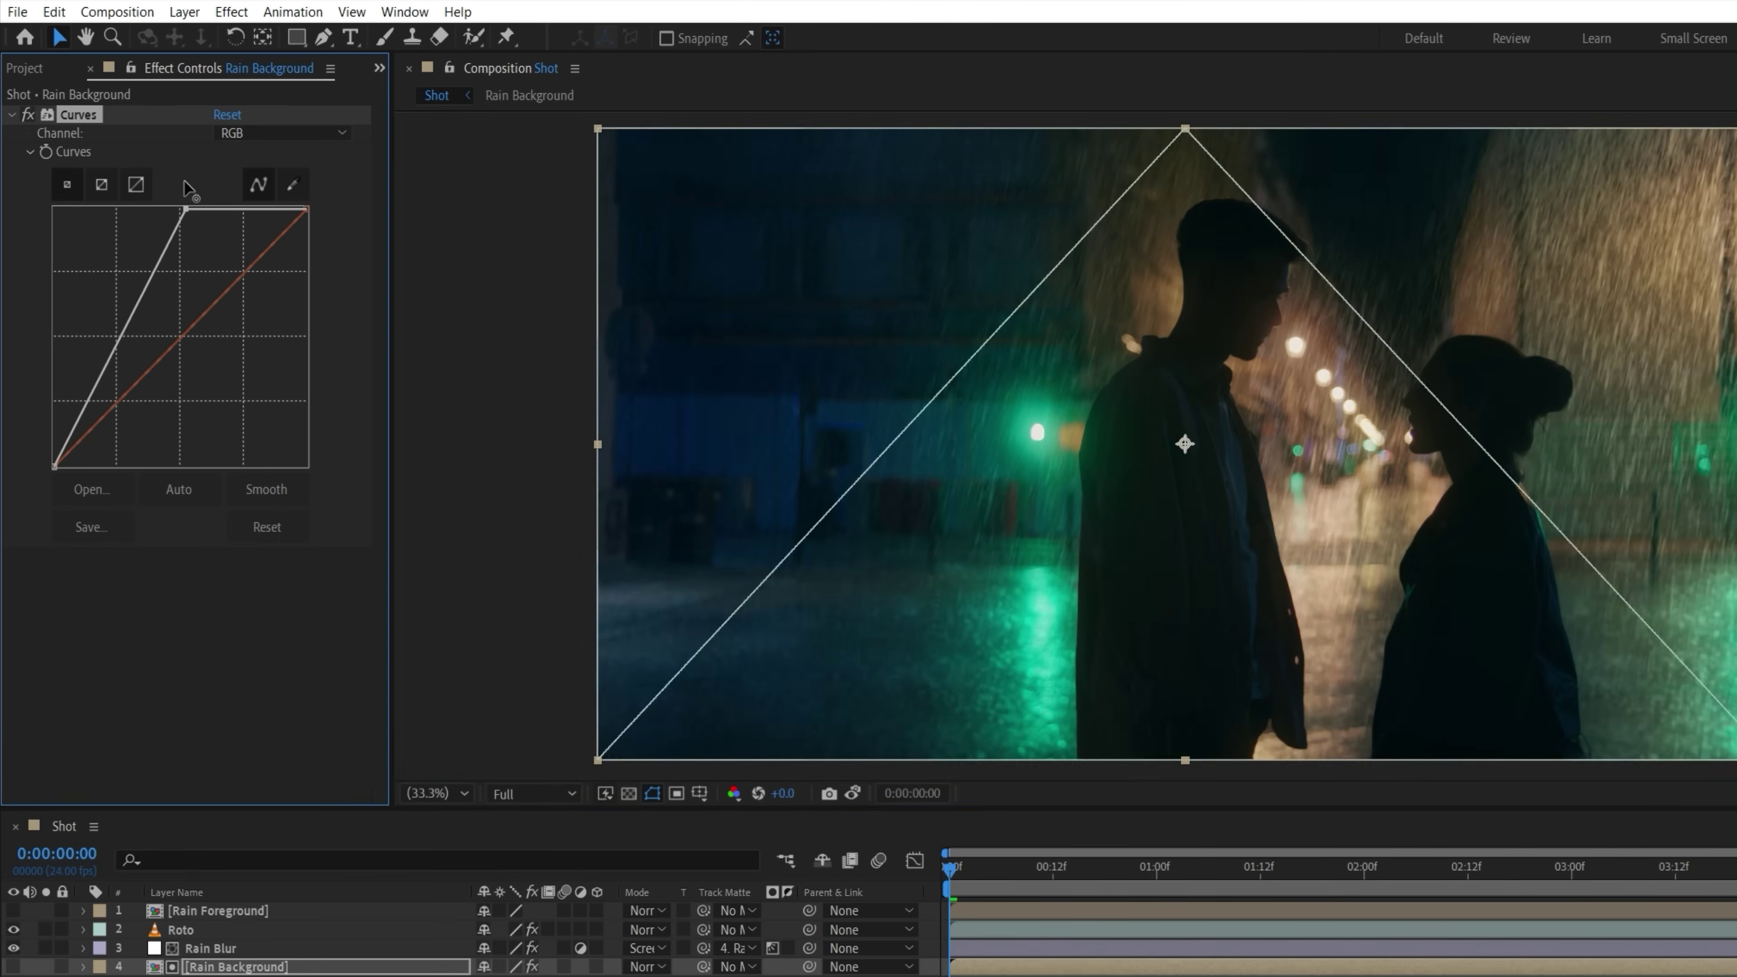
drag(121, 179, 84, 176)
drag(198, 179, 198, 321)
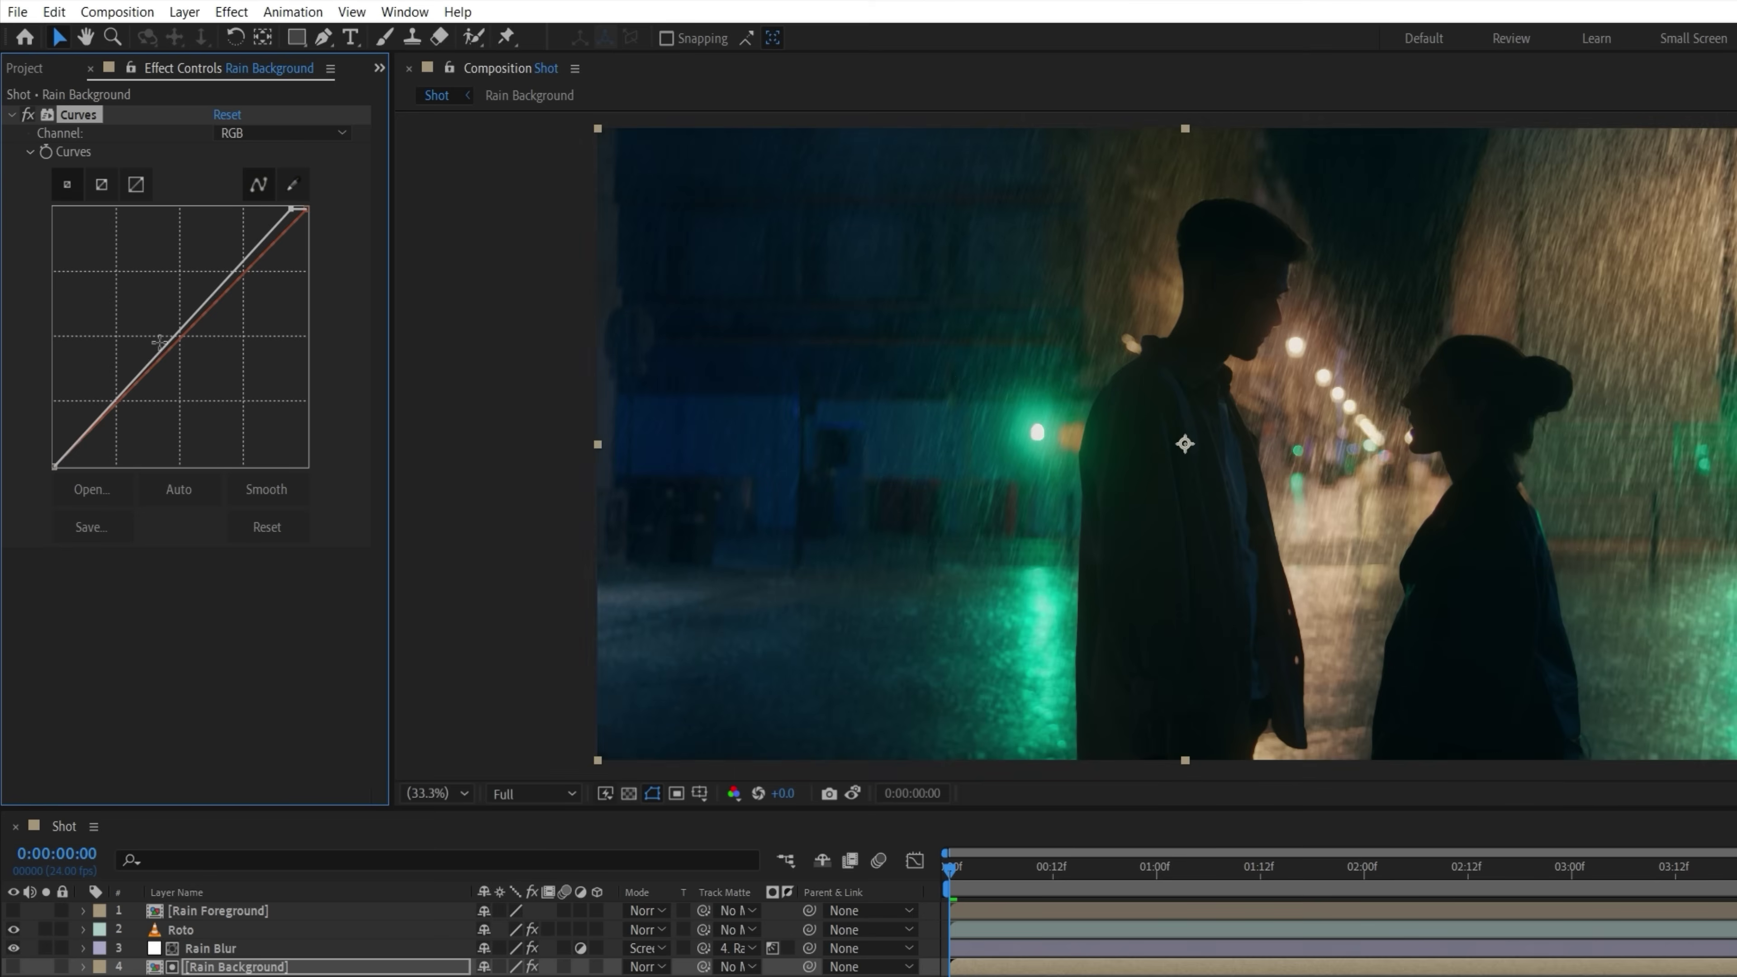
drag(117, 403, 121, 427)
drag(243, 274, 238, 248)
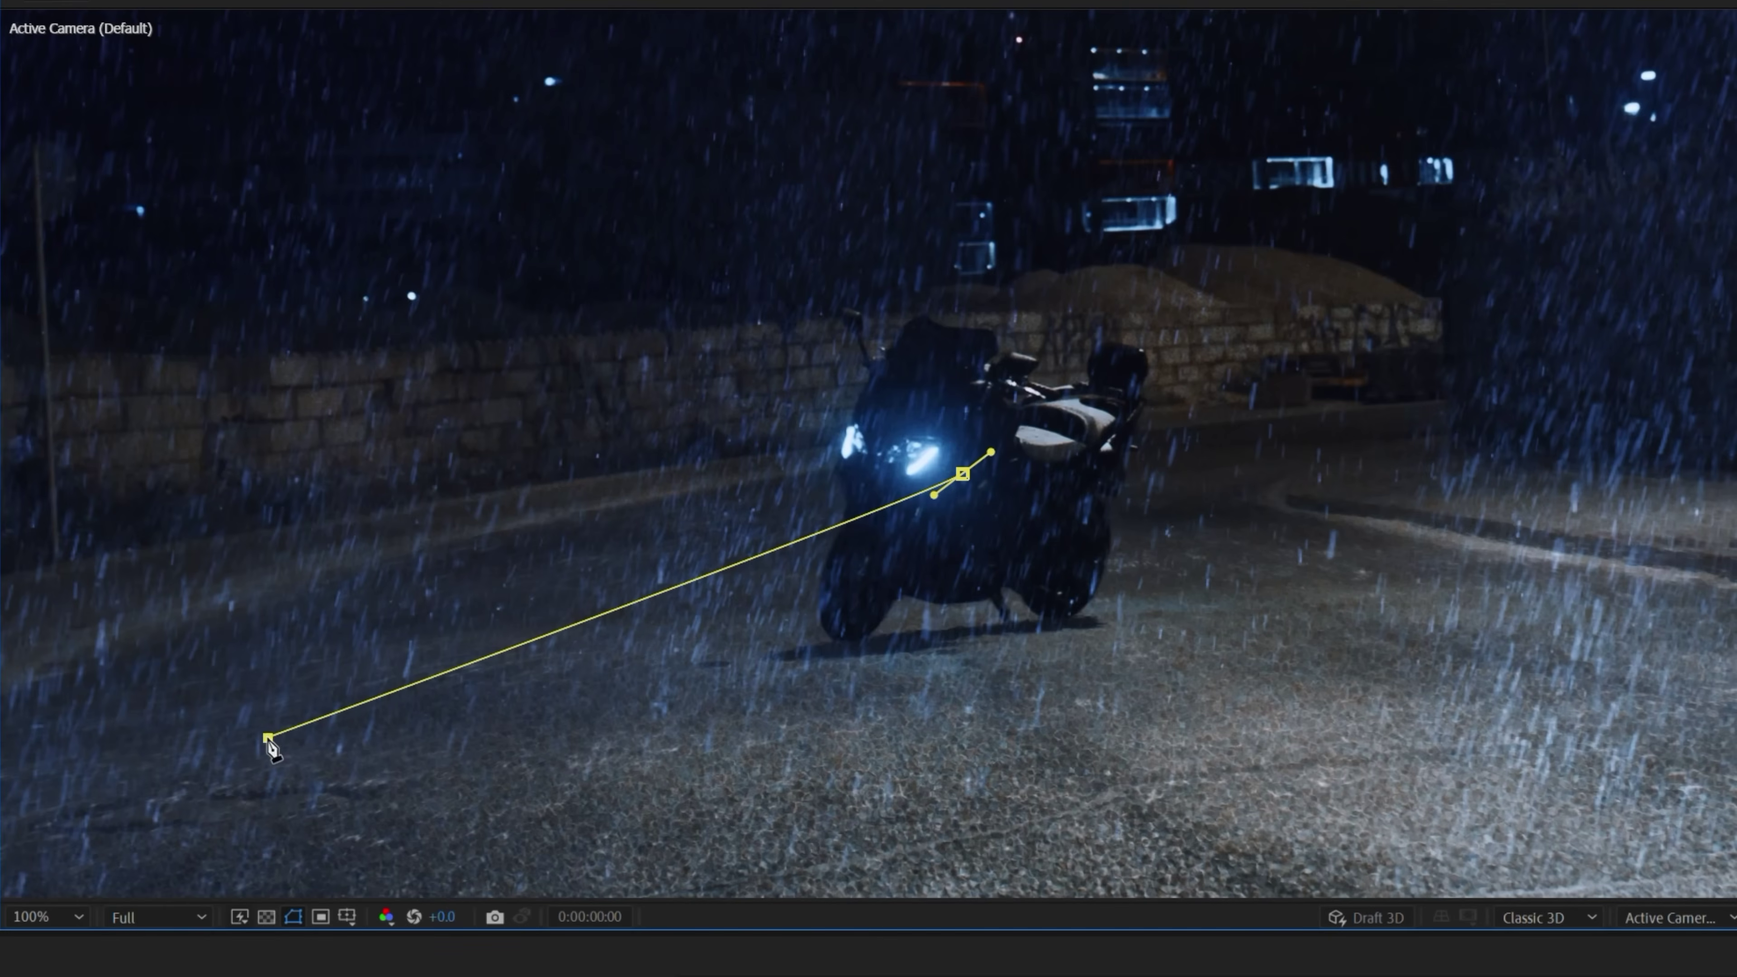
Step: Draw a wide rectangular mask, then duplicate Rain Blur and place Rain Blur 2 above Roto
drag(441, 210, 0, 910)
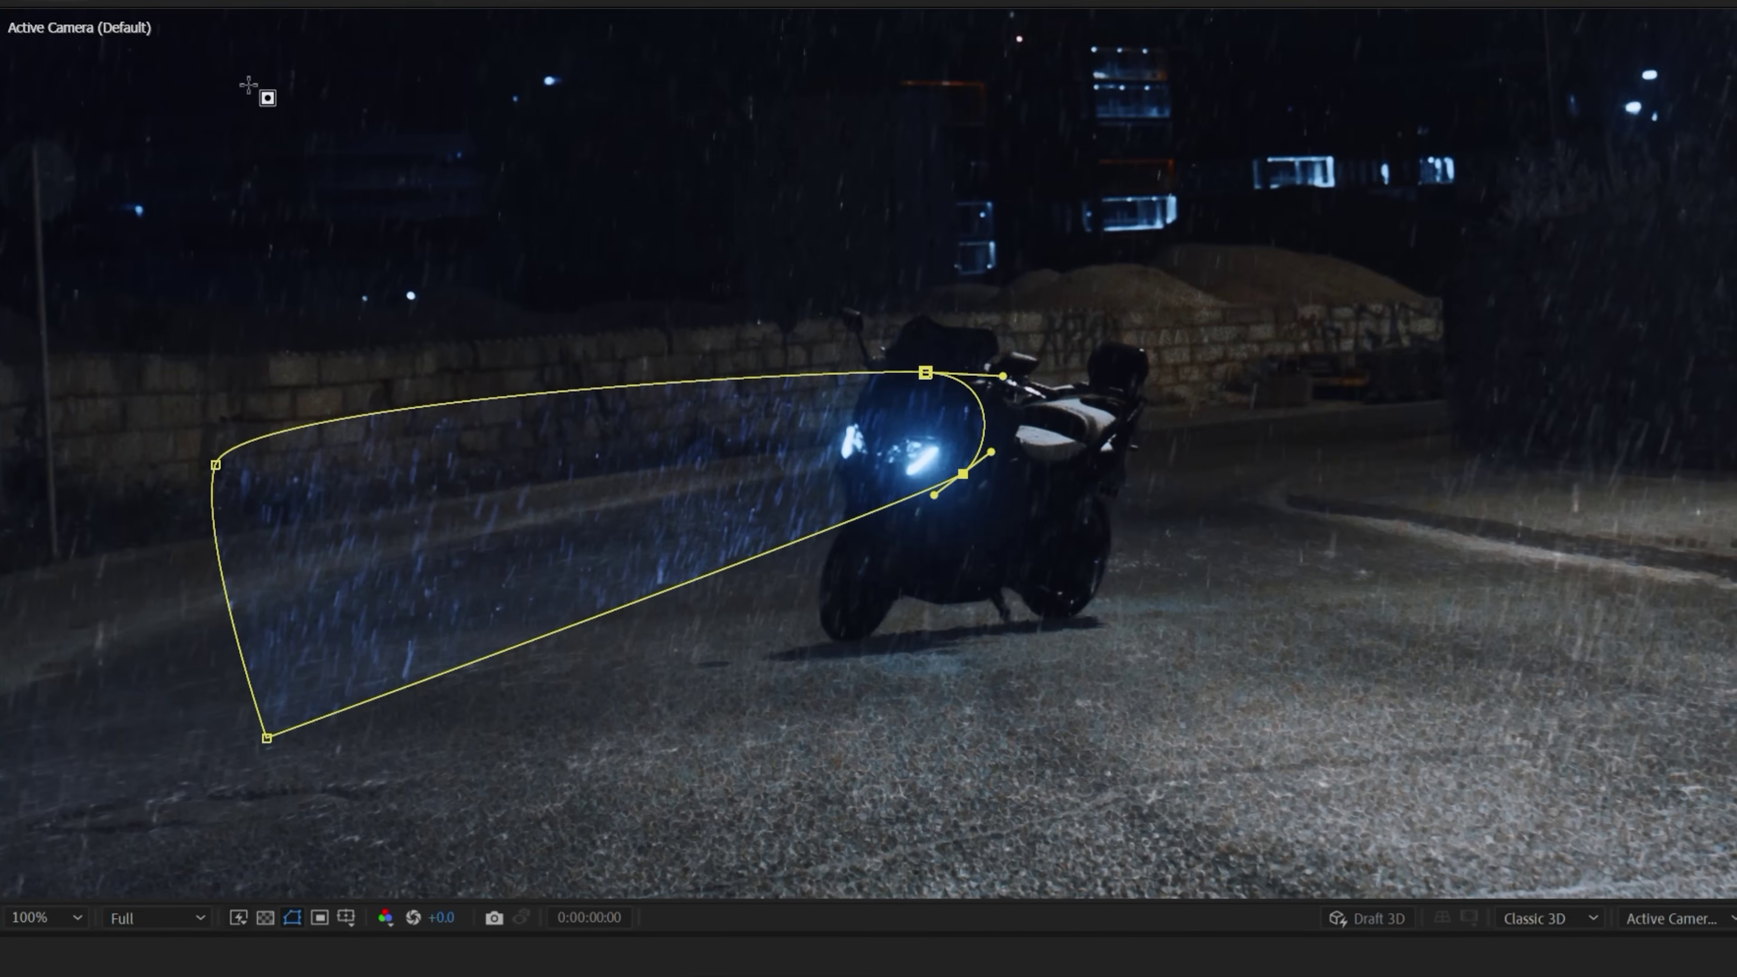
drag(439, 548, 1003, 547)
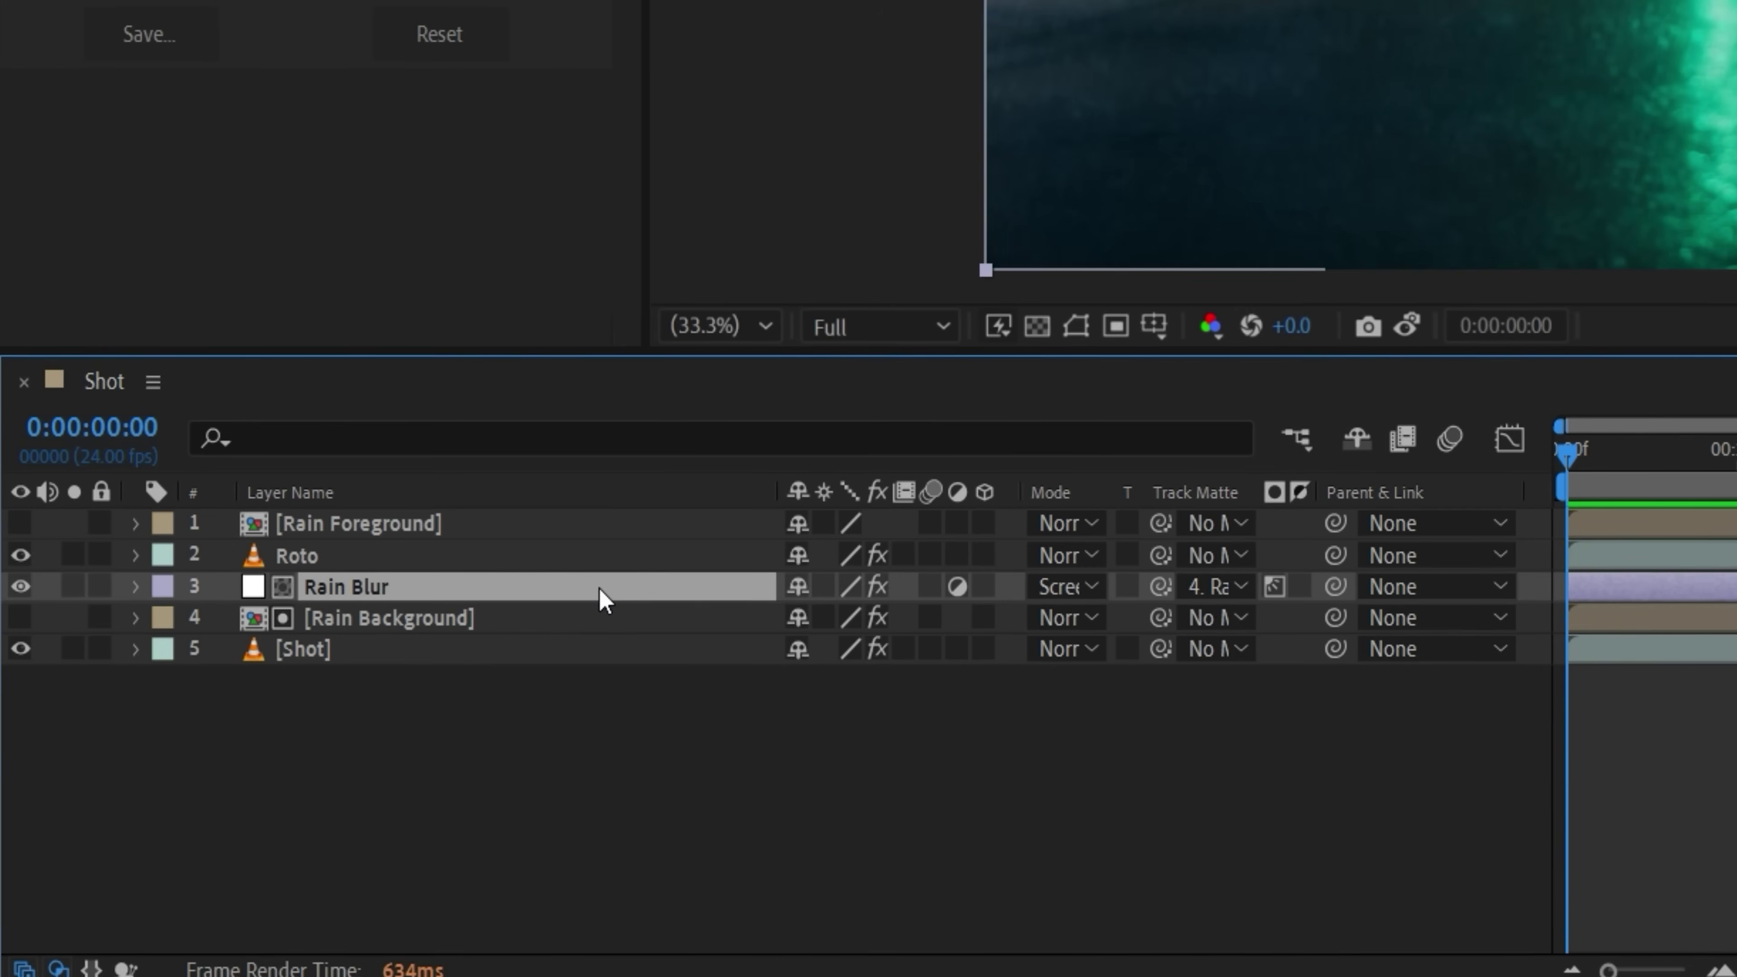
key(ctrl+d)
drag(601, 594, 602, 561)
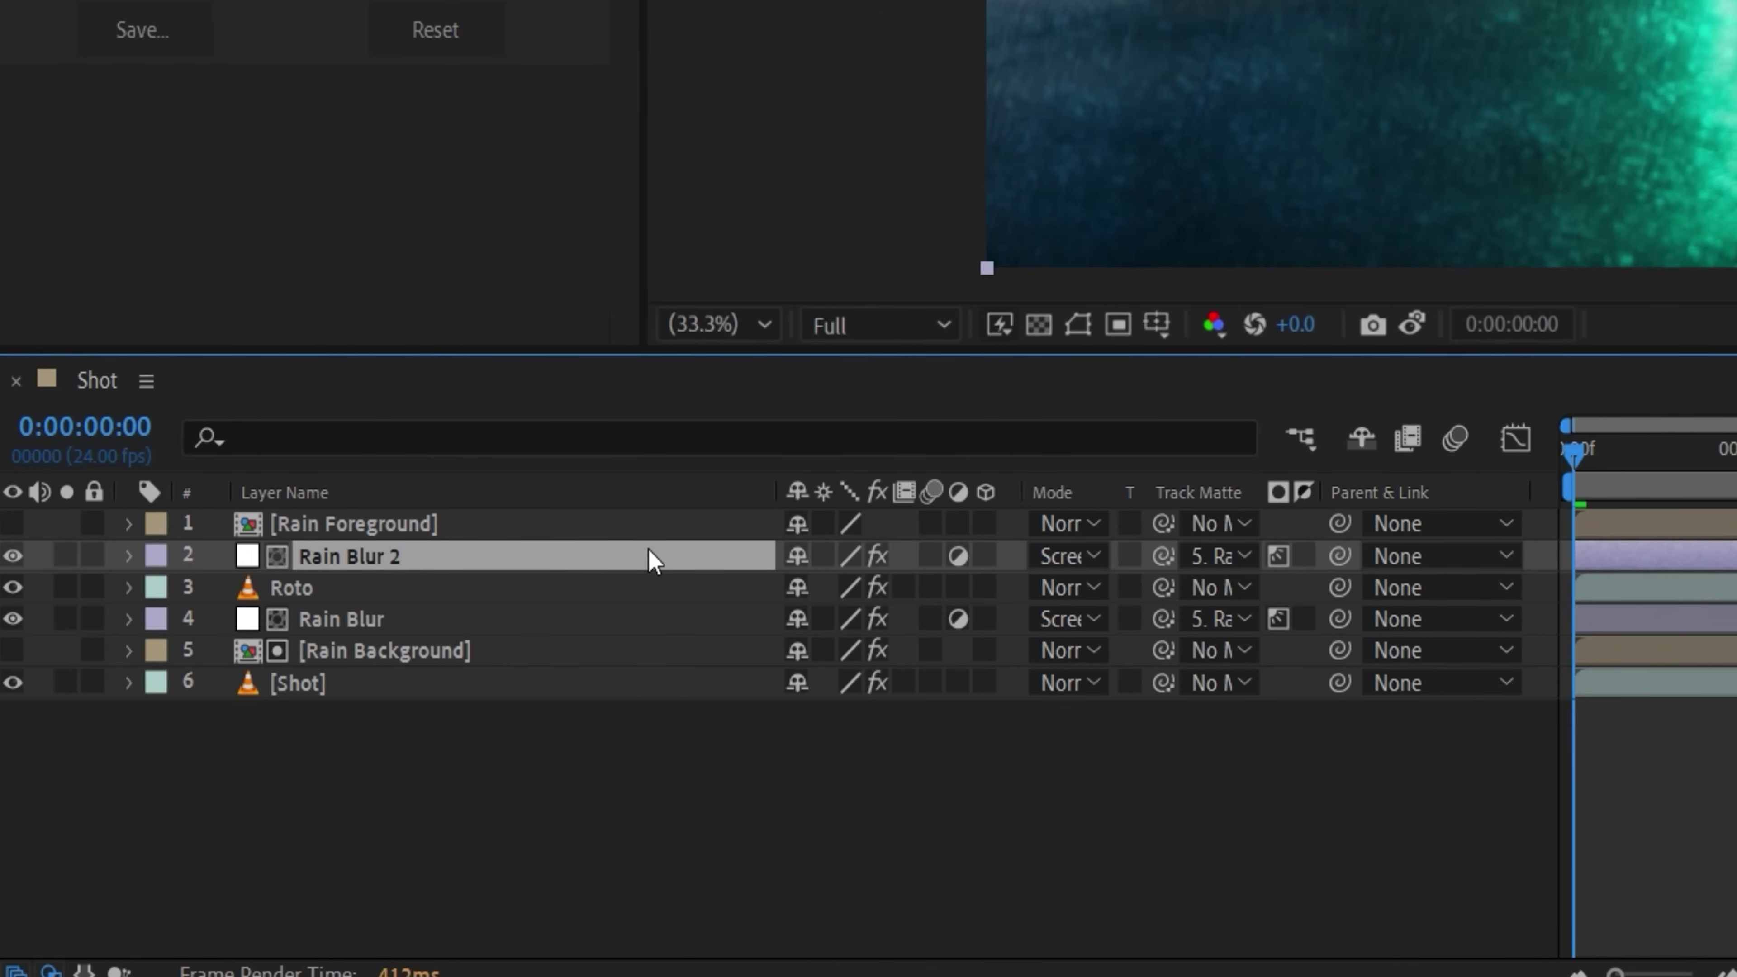
Step: Set Rain Blur 2's track matte to Rain Foreground and add an S-shaped contrast curve
click(1218, 556)
click(1234, 652)
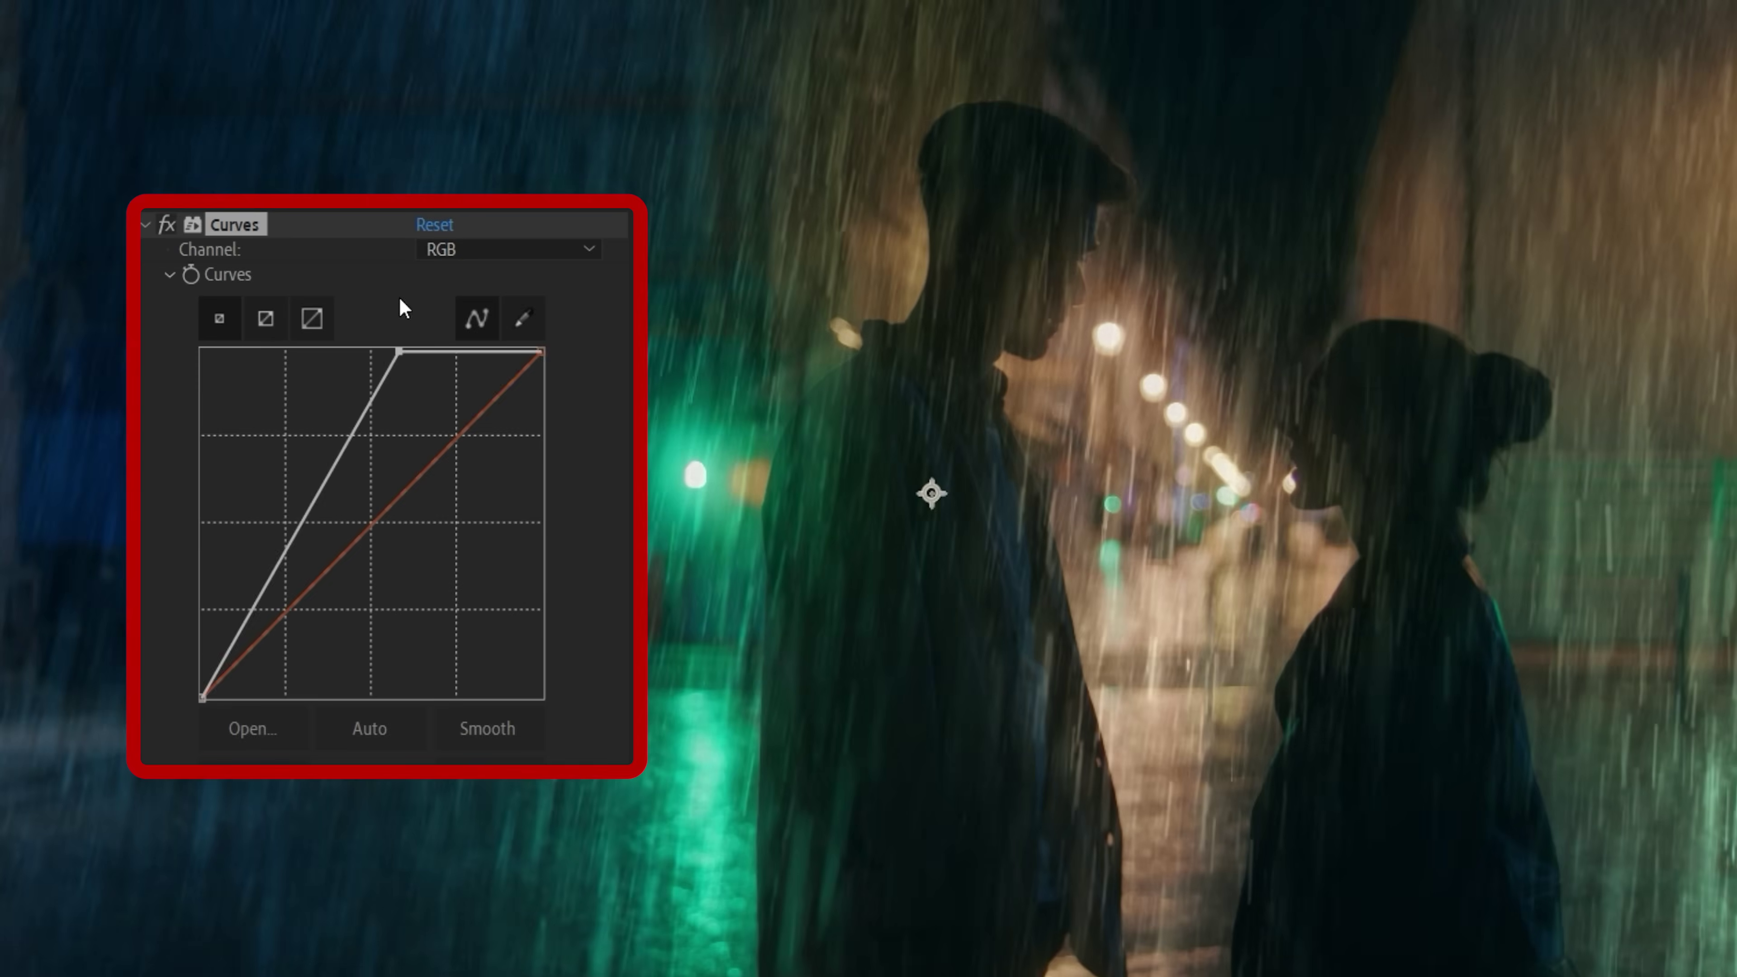
drag(253, 595, 263, 654)
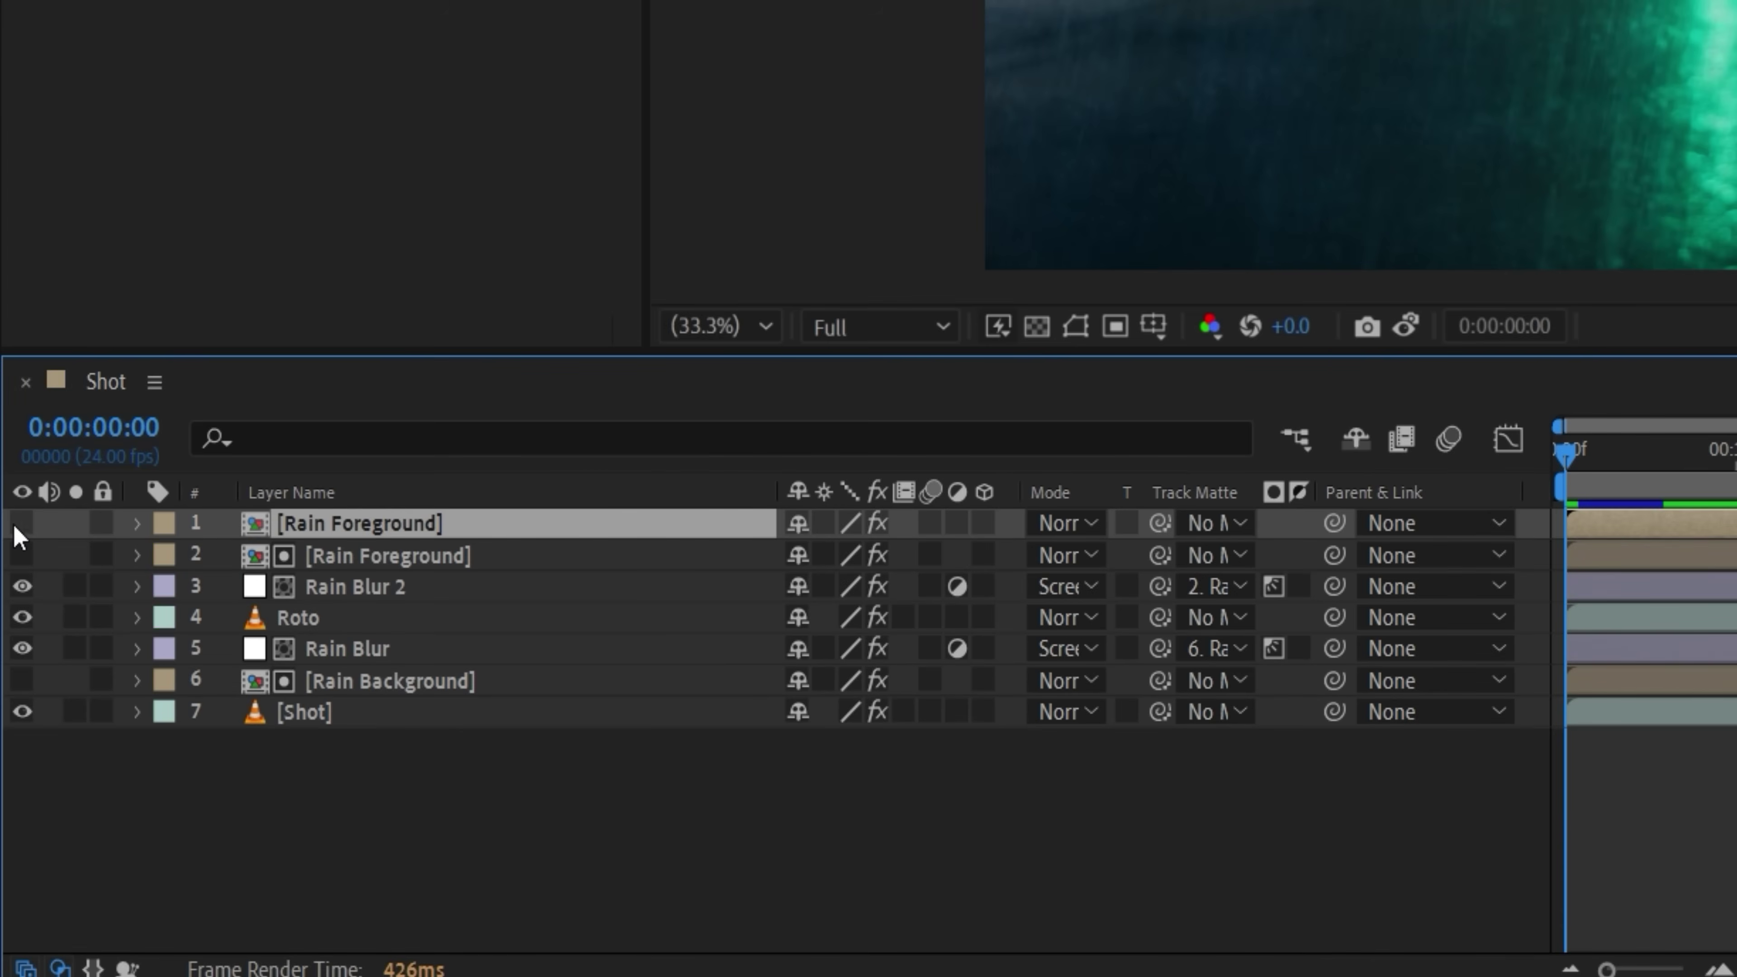
Step: Enable the top Rain Foreground layer and set its blend mode to Screen
click(17, 526)
click(1028, 529)
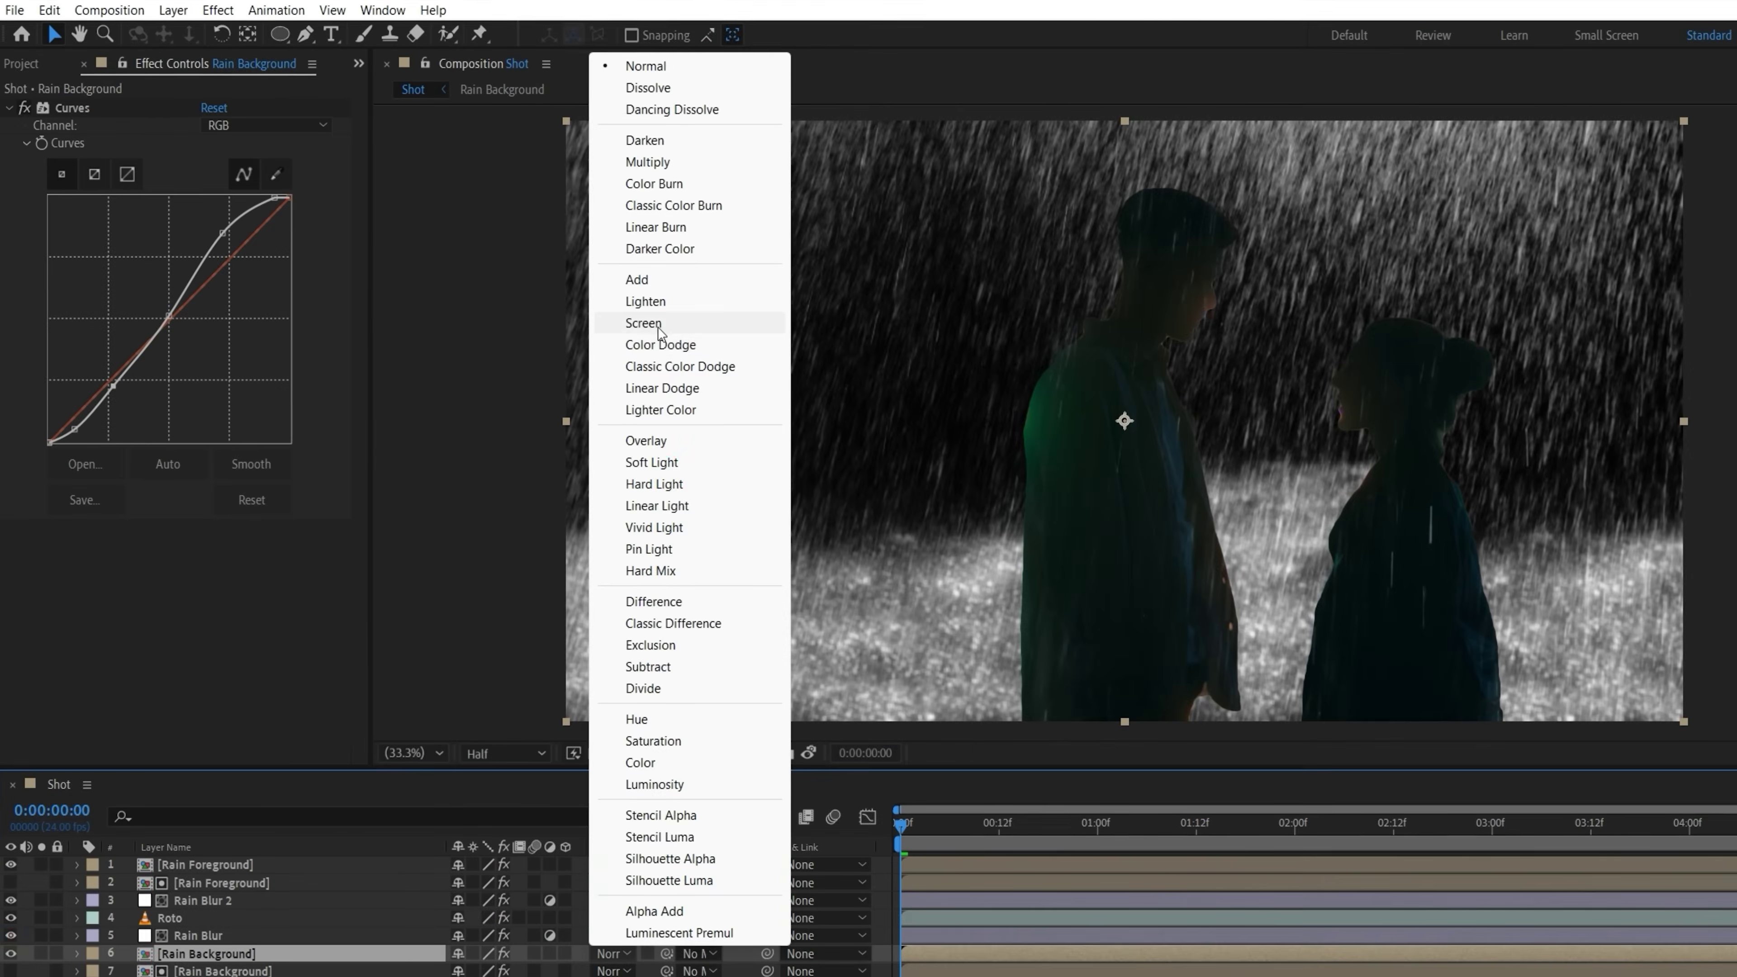
click(643, 323)
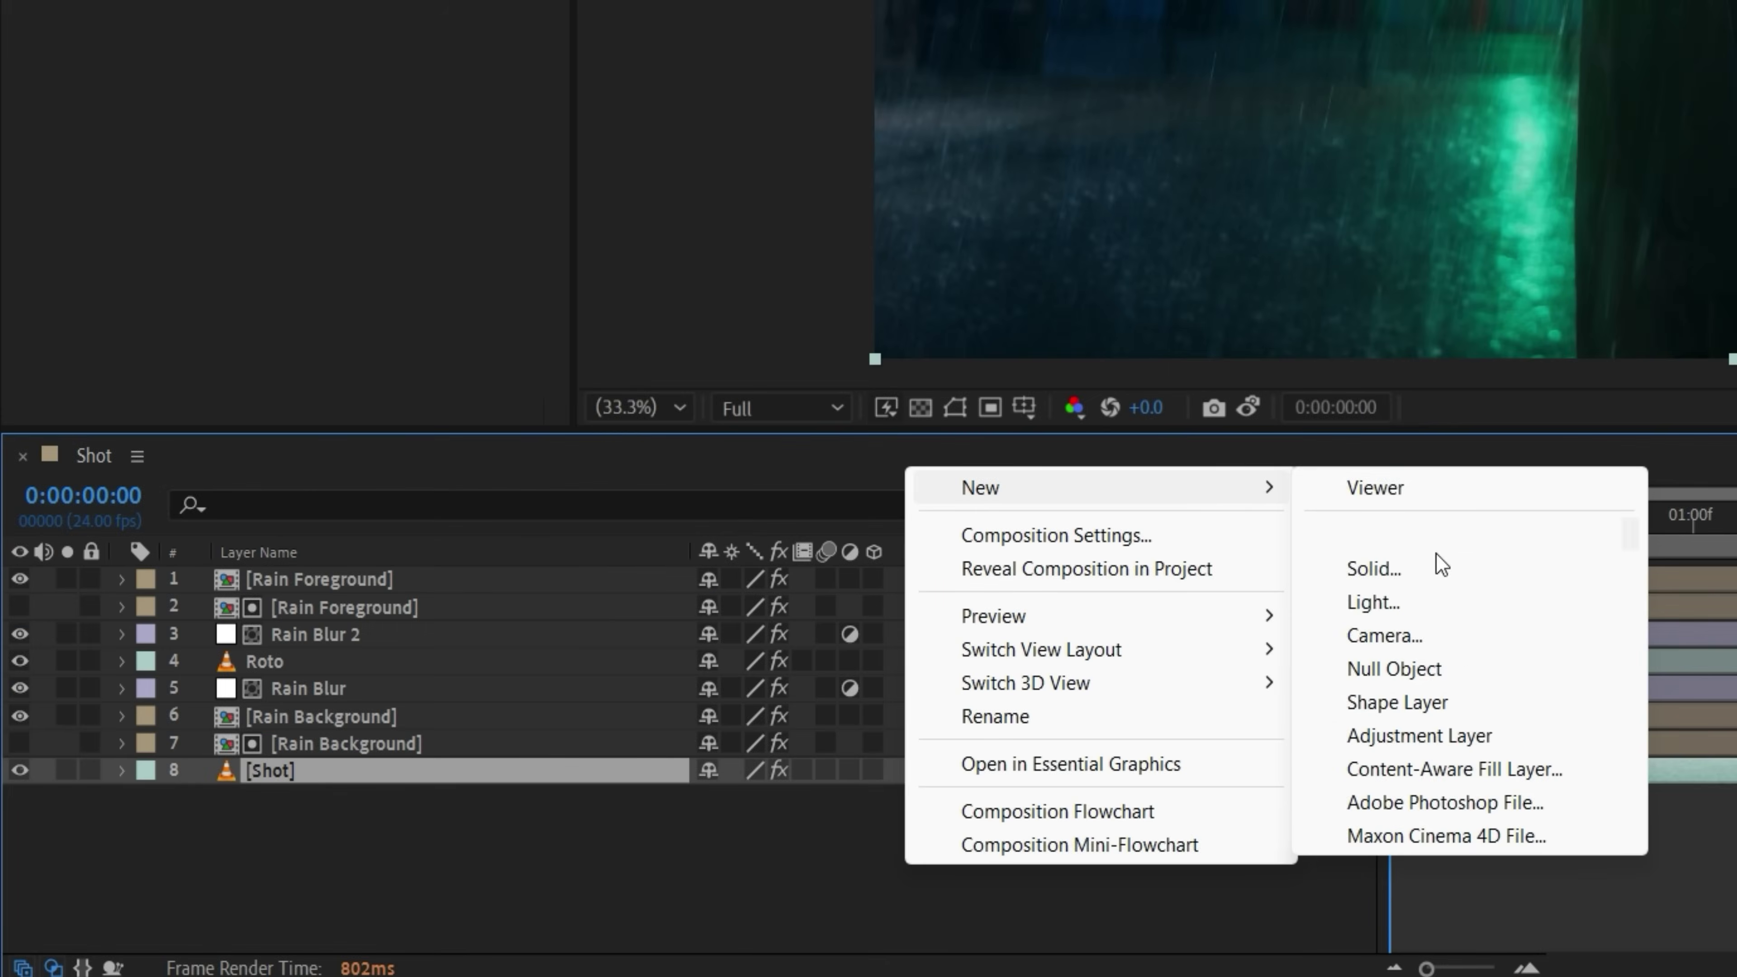
Step: Create a new adjustment layer named 'Ground Displacement'
click(1458, 731)
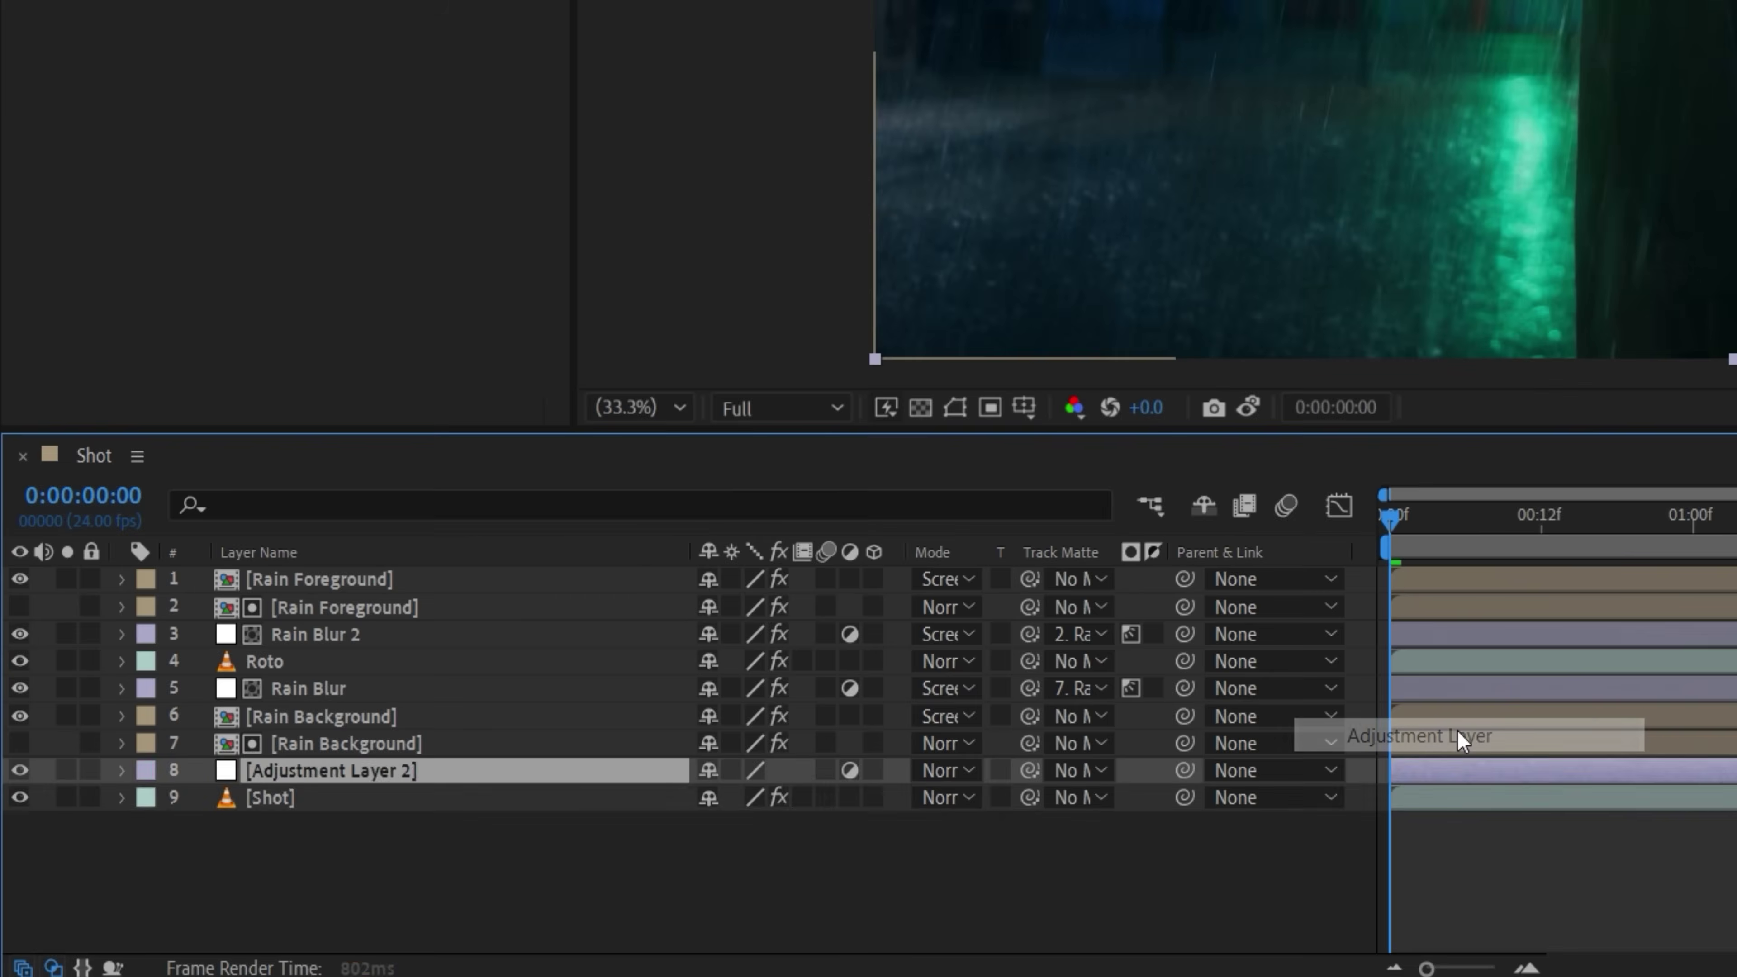
key(Return)
text(Ground Displacement)
key(Return)
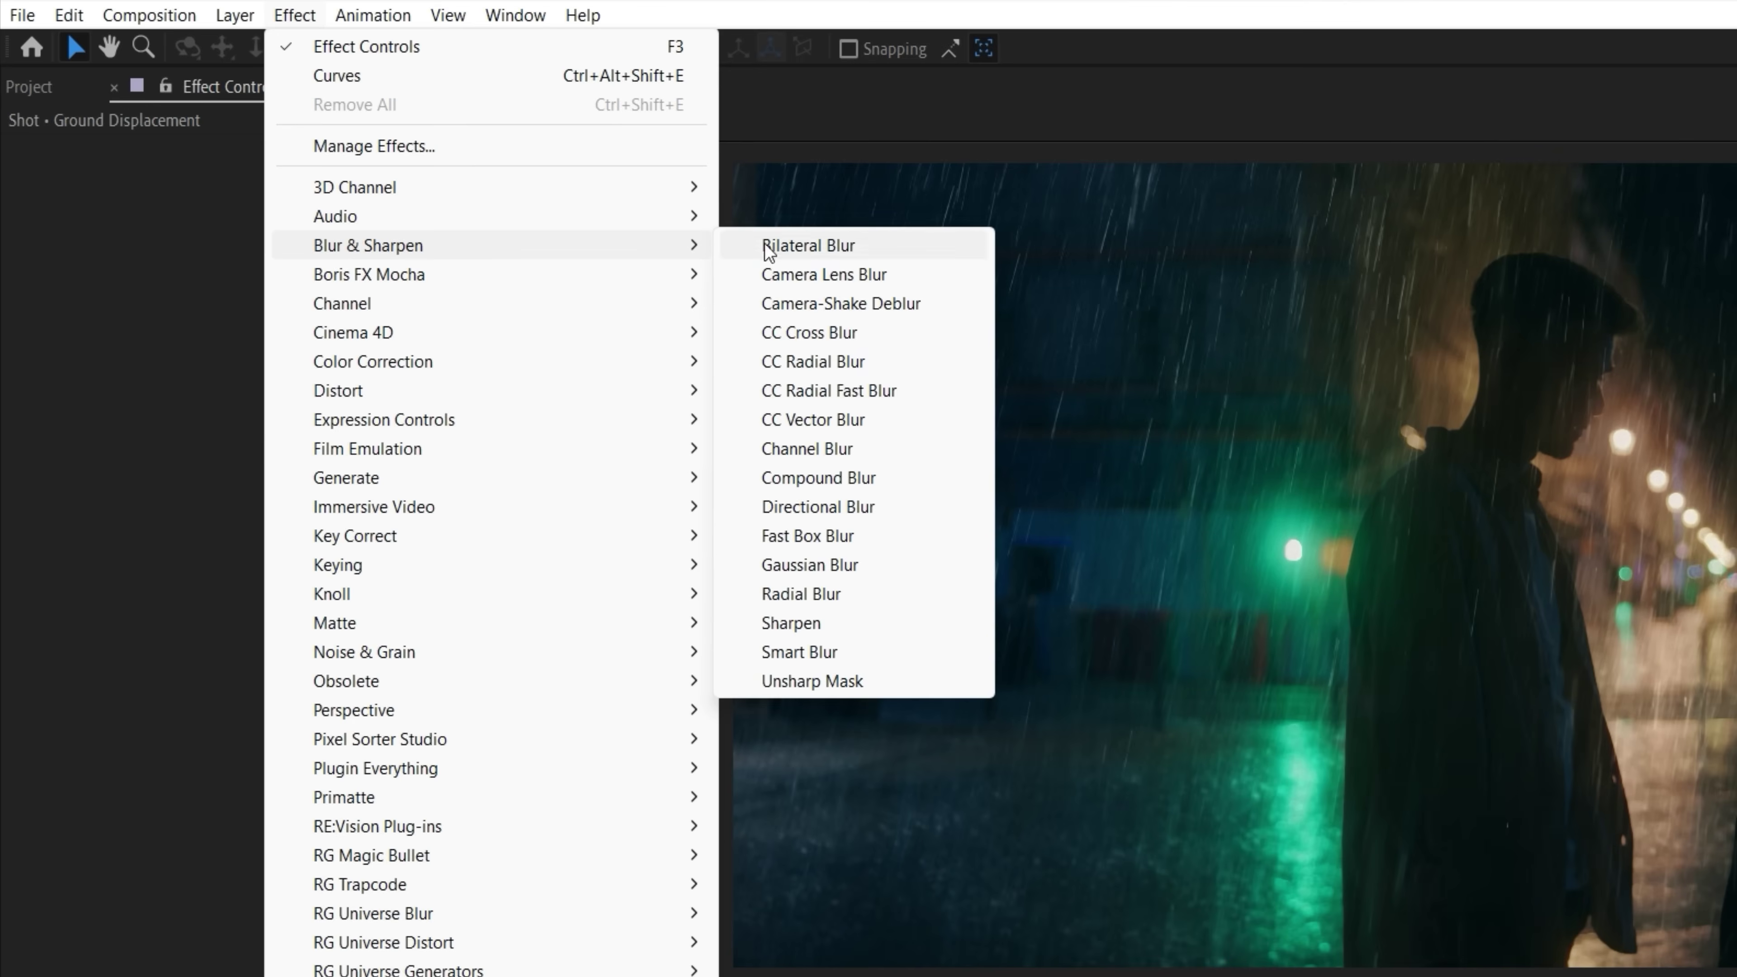
Step: Apply CC Vector Blur using Rain Background as vector map, Ridge Smoothness 3, Map Softness 10
click(822, 421)
click(323, 310)
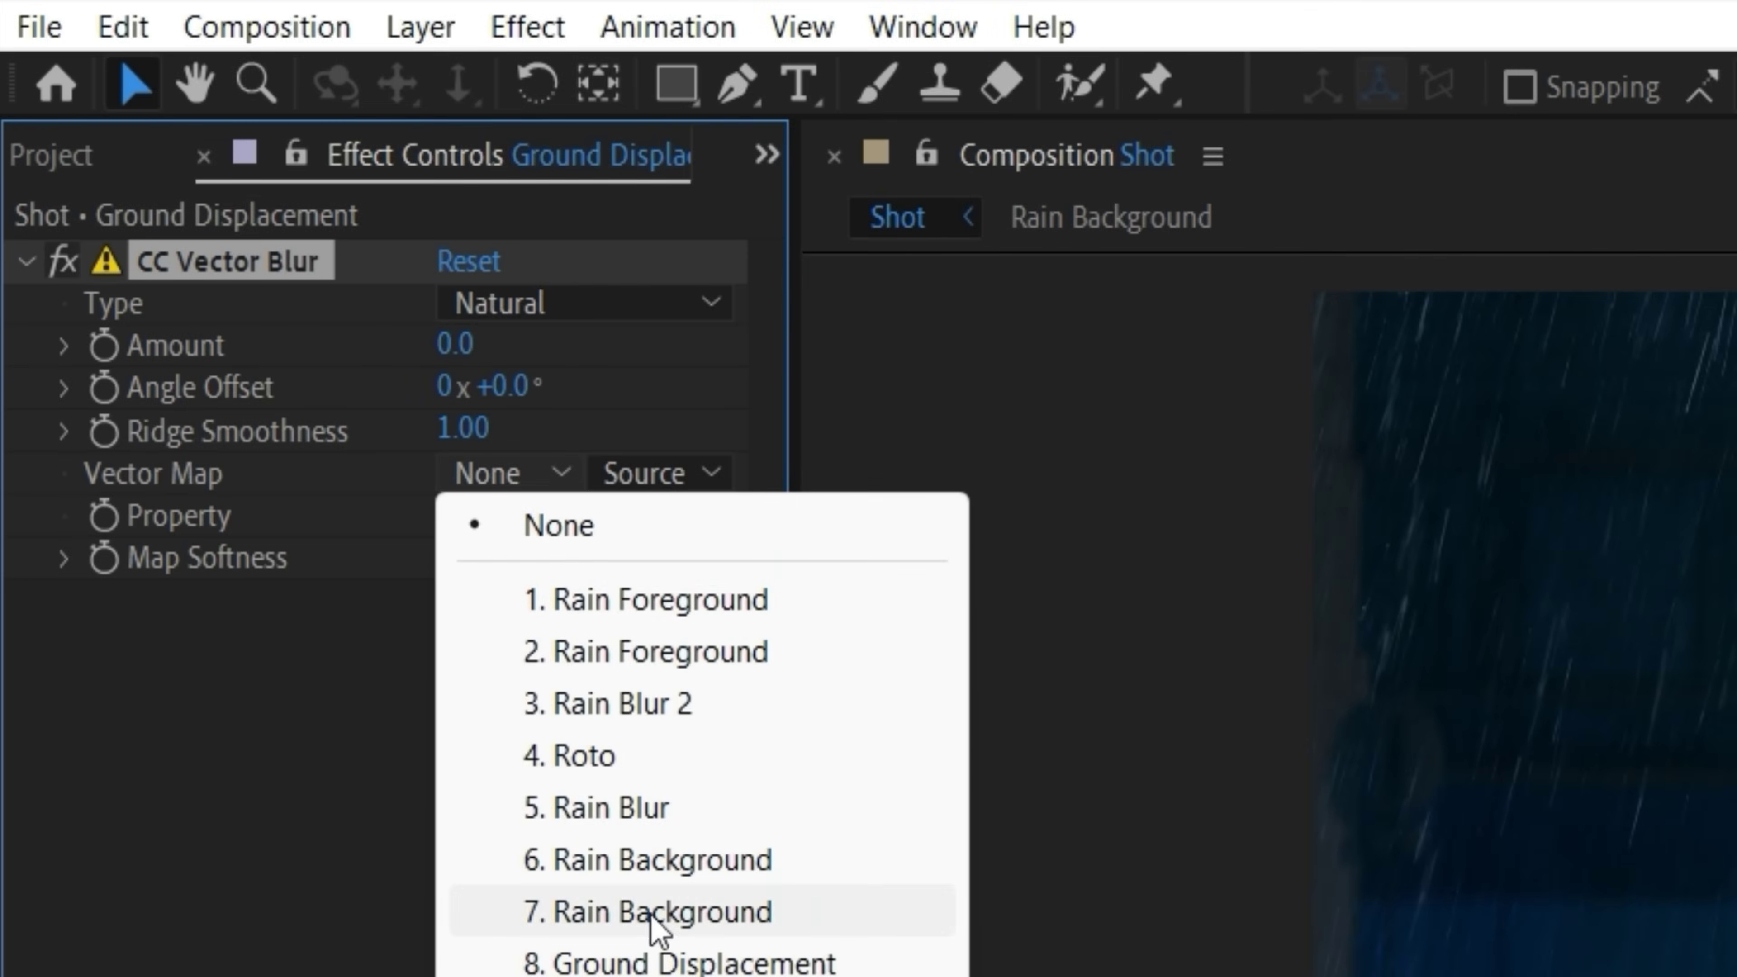
click(422, 599)
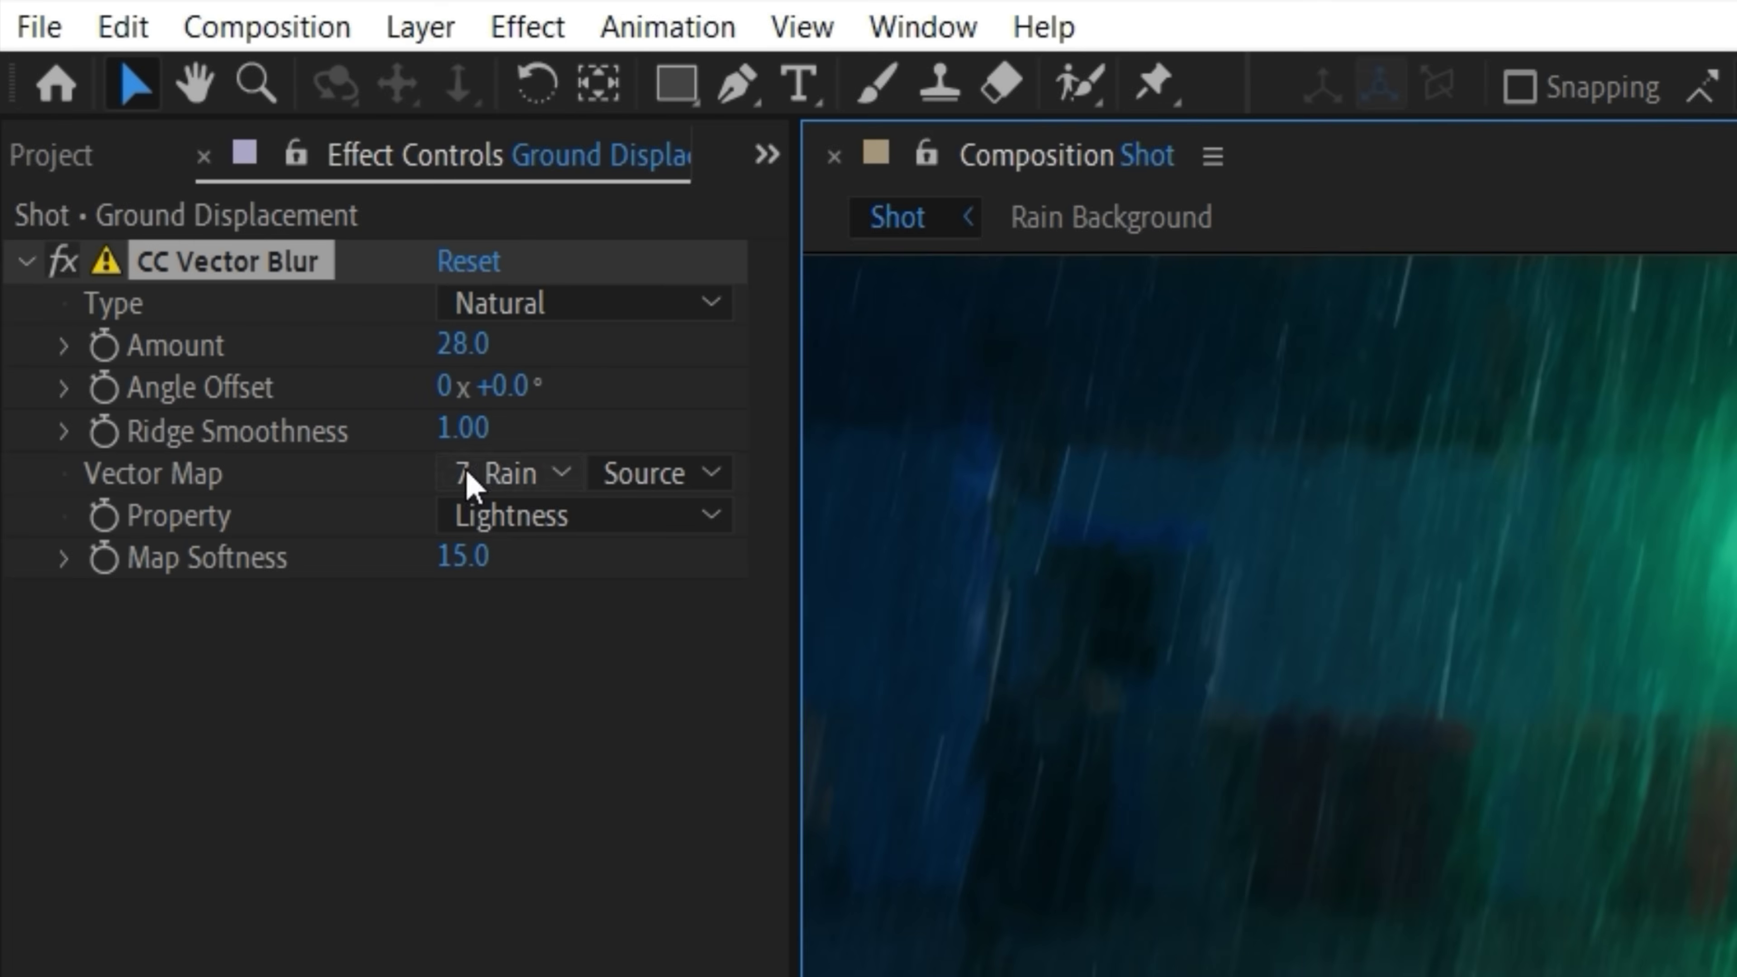
click(478, 429)
text(3)
key(Return)
text(1)
text(0)
key(Return)
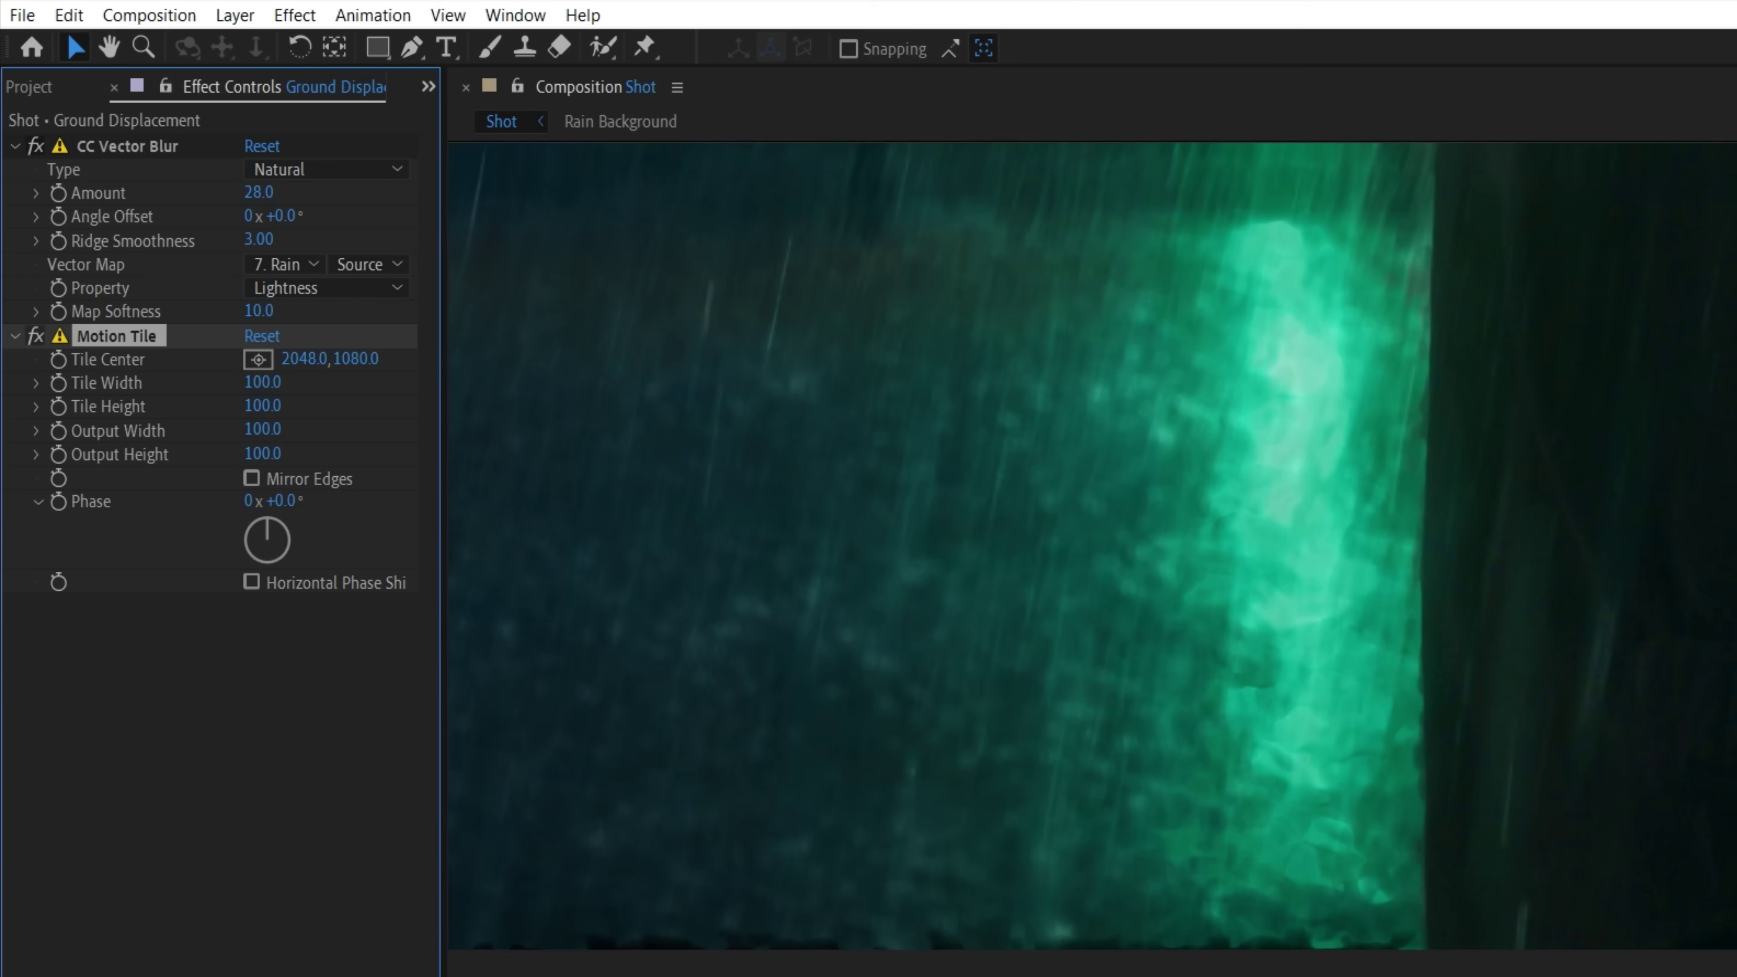
Step: Place Motion Tile above CC Vector Blur with 110 output size, then compare with the blur toggled
drag(156, 156, 169, 167)
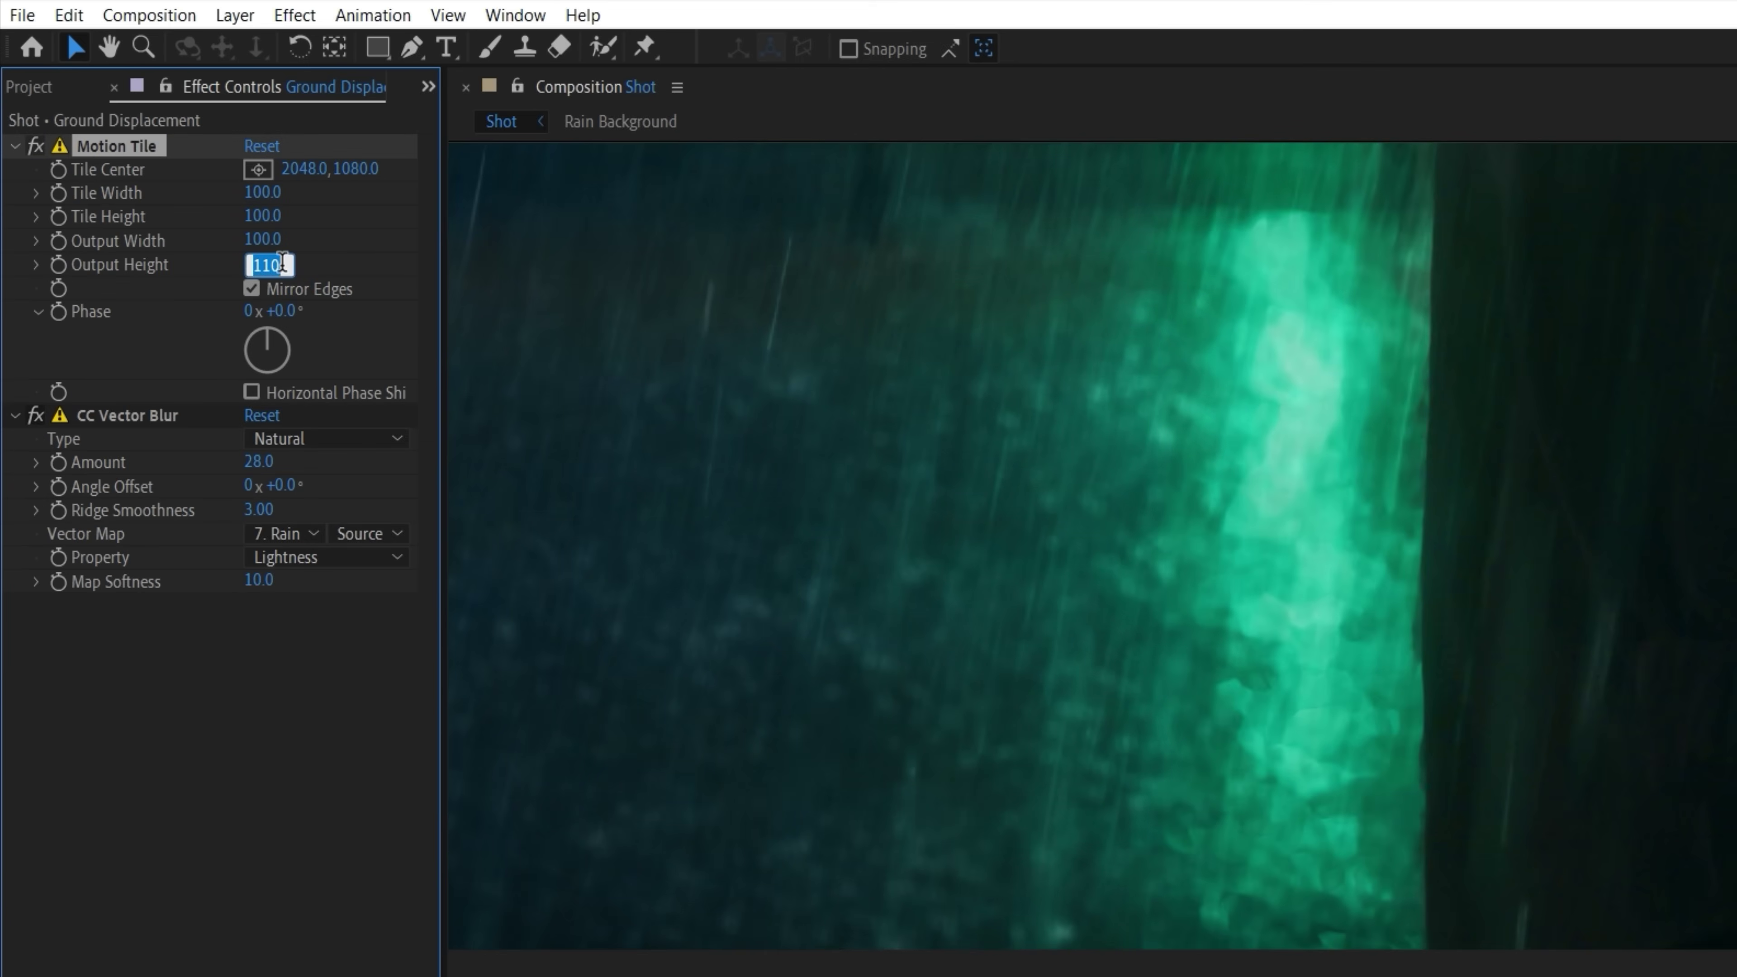
text(110)
key(Return)
click(36, 416)
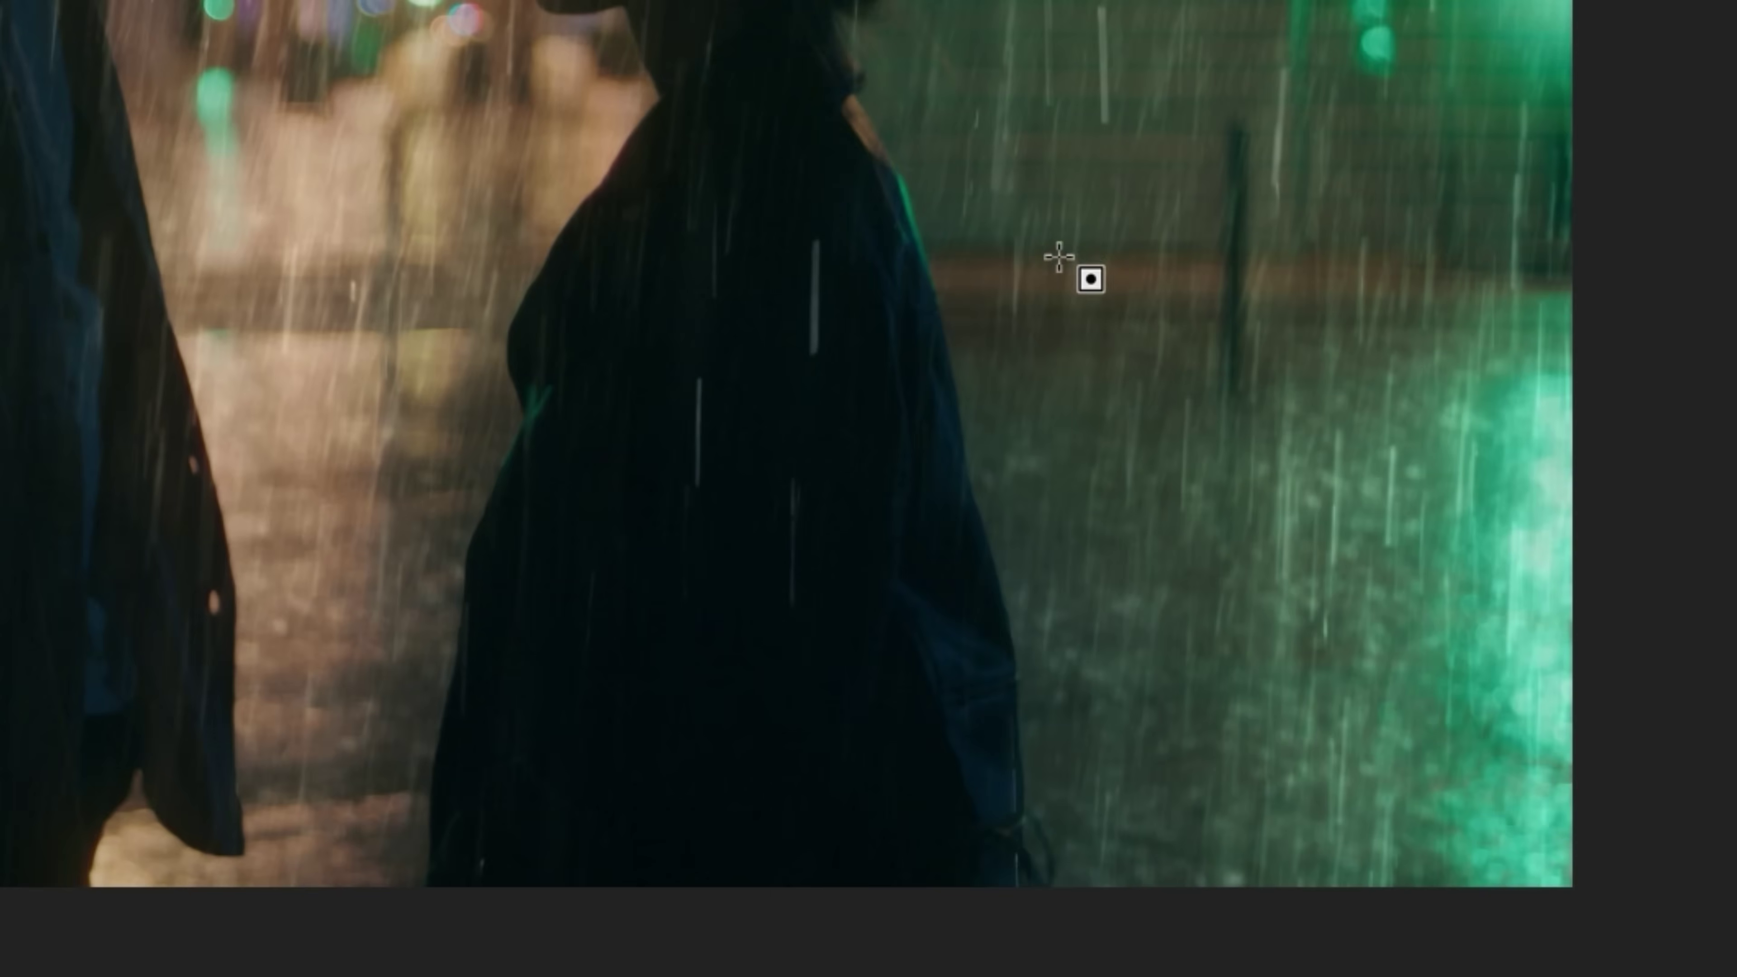
Step: Mask the ground between the couple and rename the duplicated layer 'Rain Displacement'
click(469, 332)
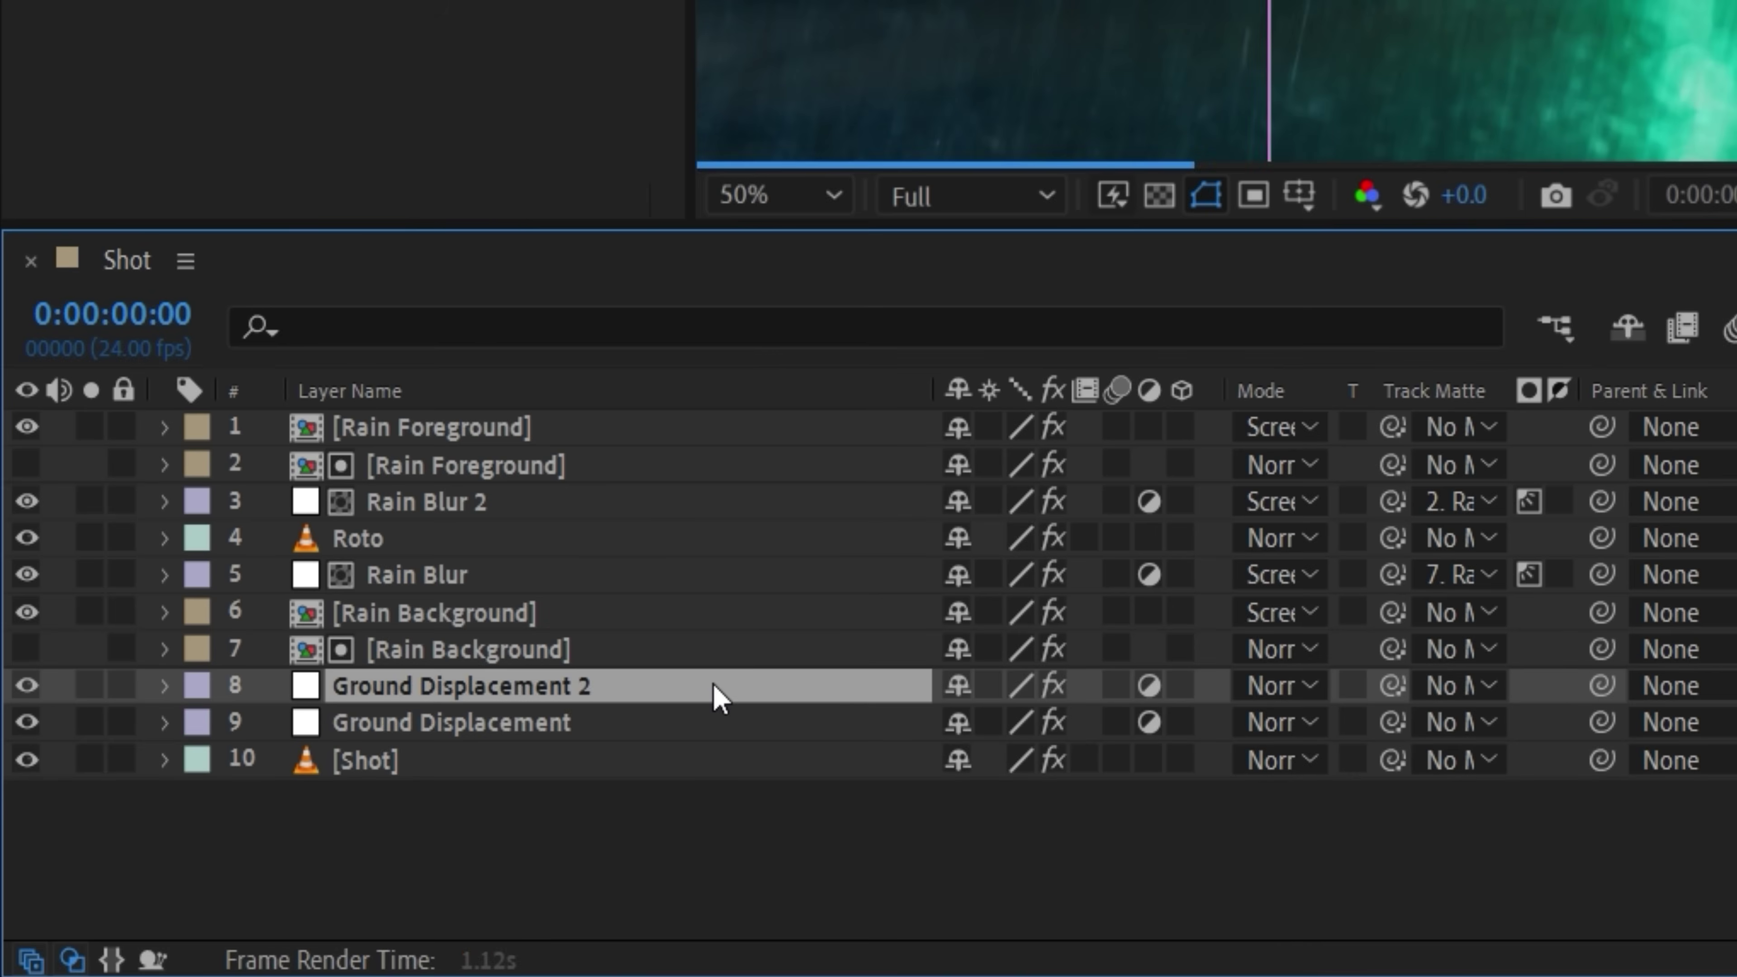
key(Return)
click(713, 681)
key(BackSpace)
key(BackSpace)
text(Rain)
key(Return)
Step: Move Rain Displacement up to row 4 and lower its CC Vector Blur Amount to 6
key(m)
drag(438, 686, 471, 529)
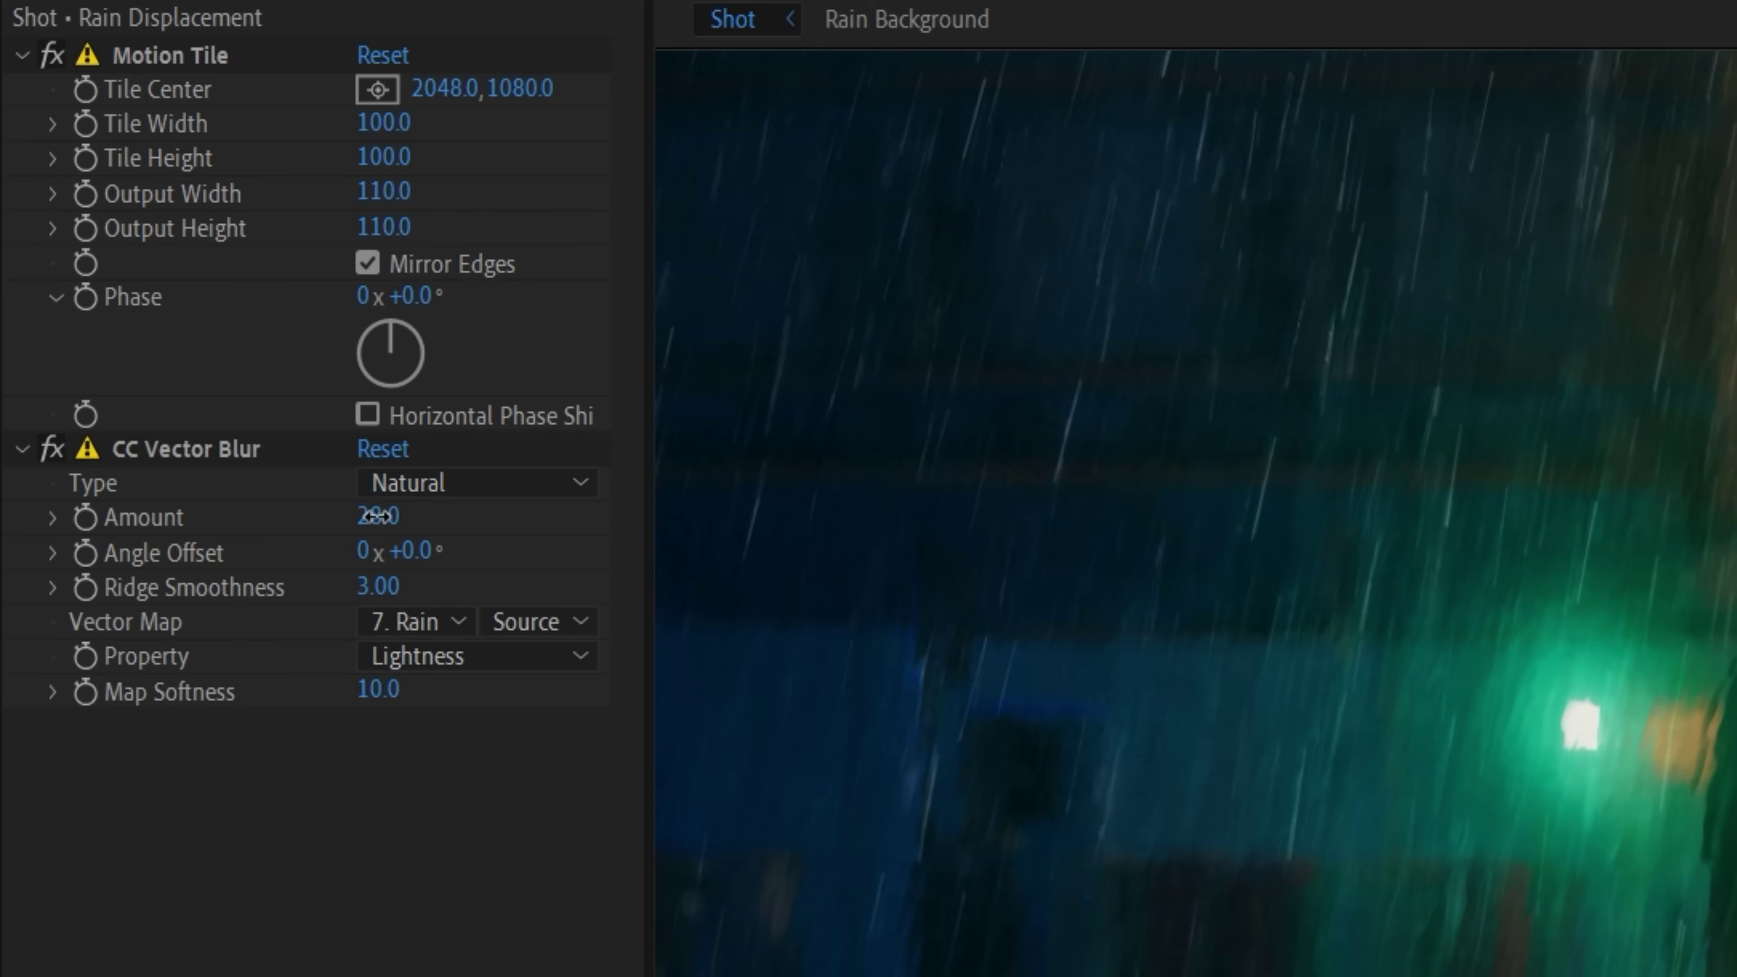
text(0)
key(Return)
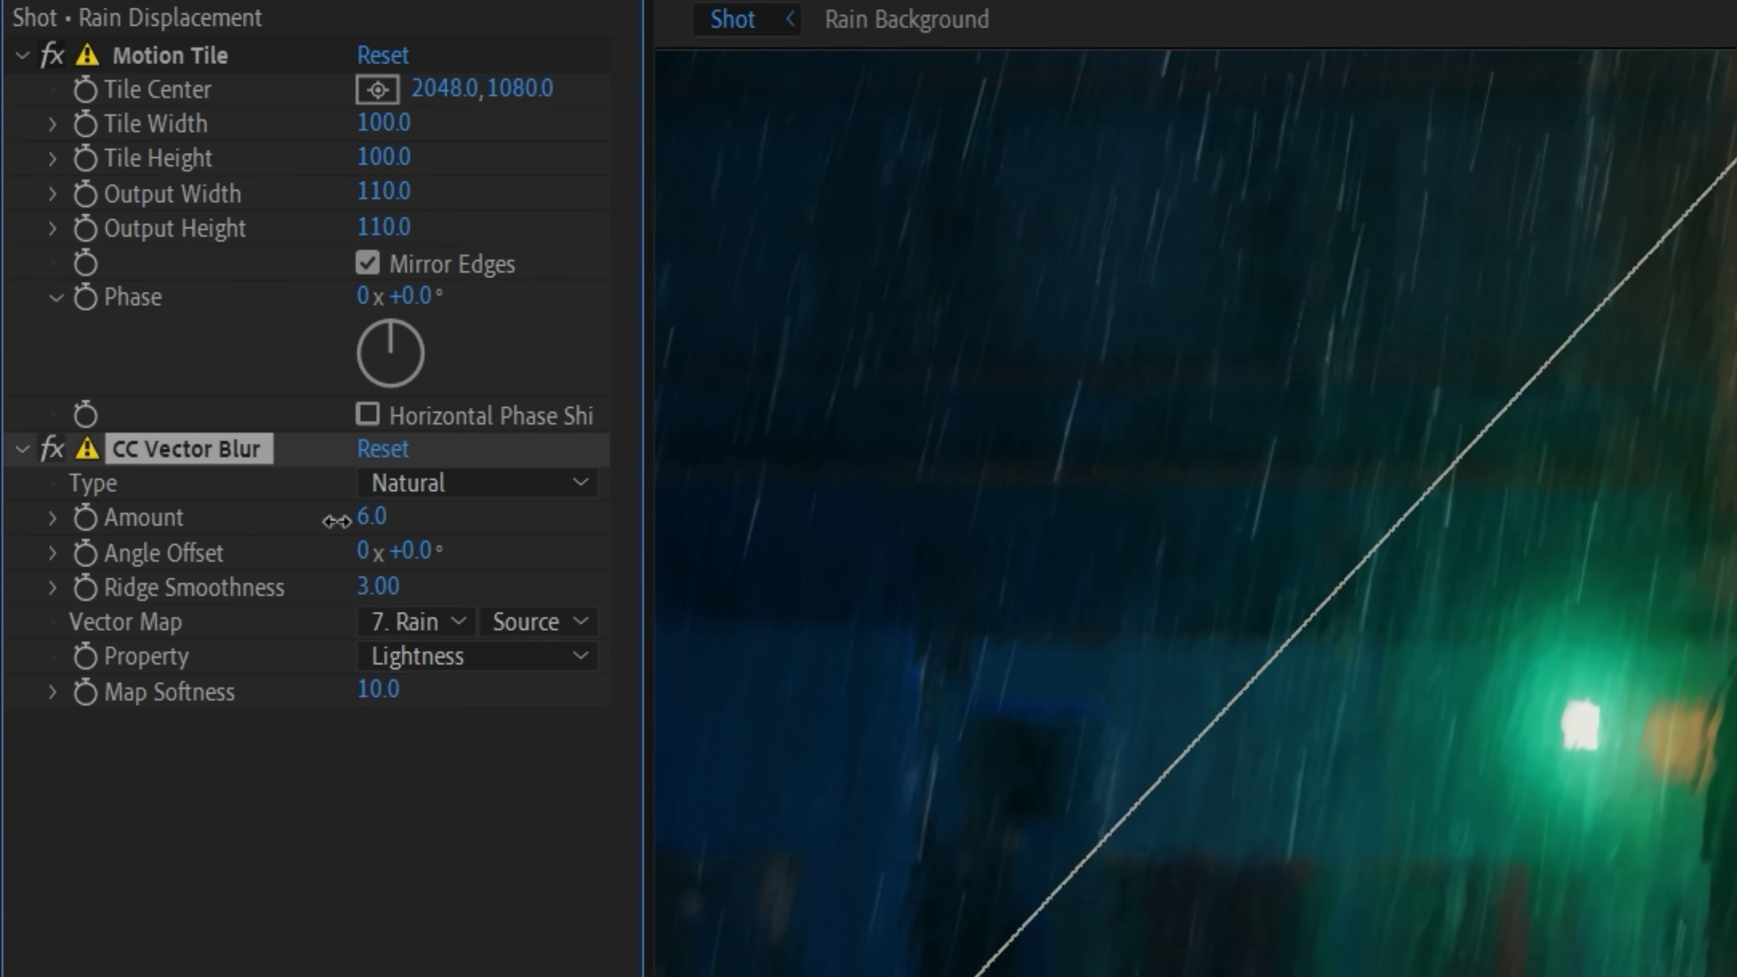